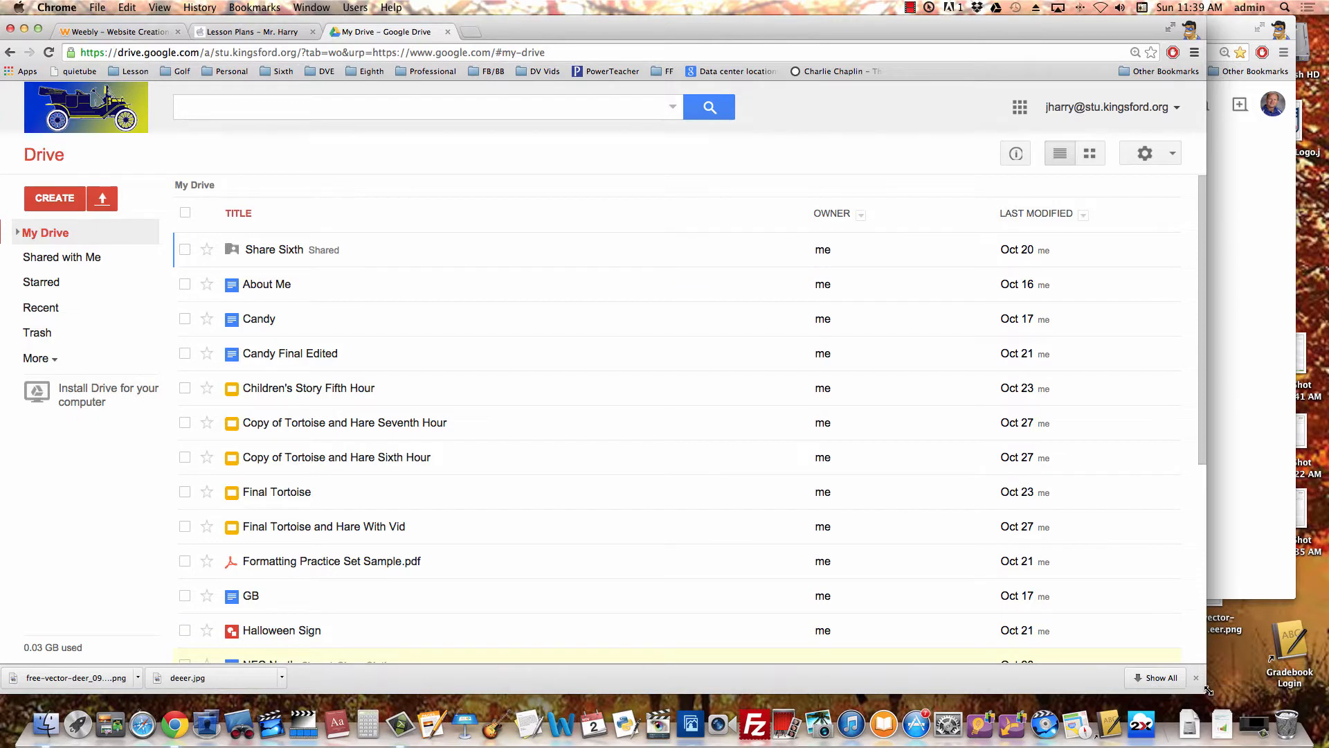
- Enlarge the browser window and create a new form in Drive
left_click_drag(1205, 691, 1297, 706)
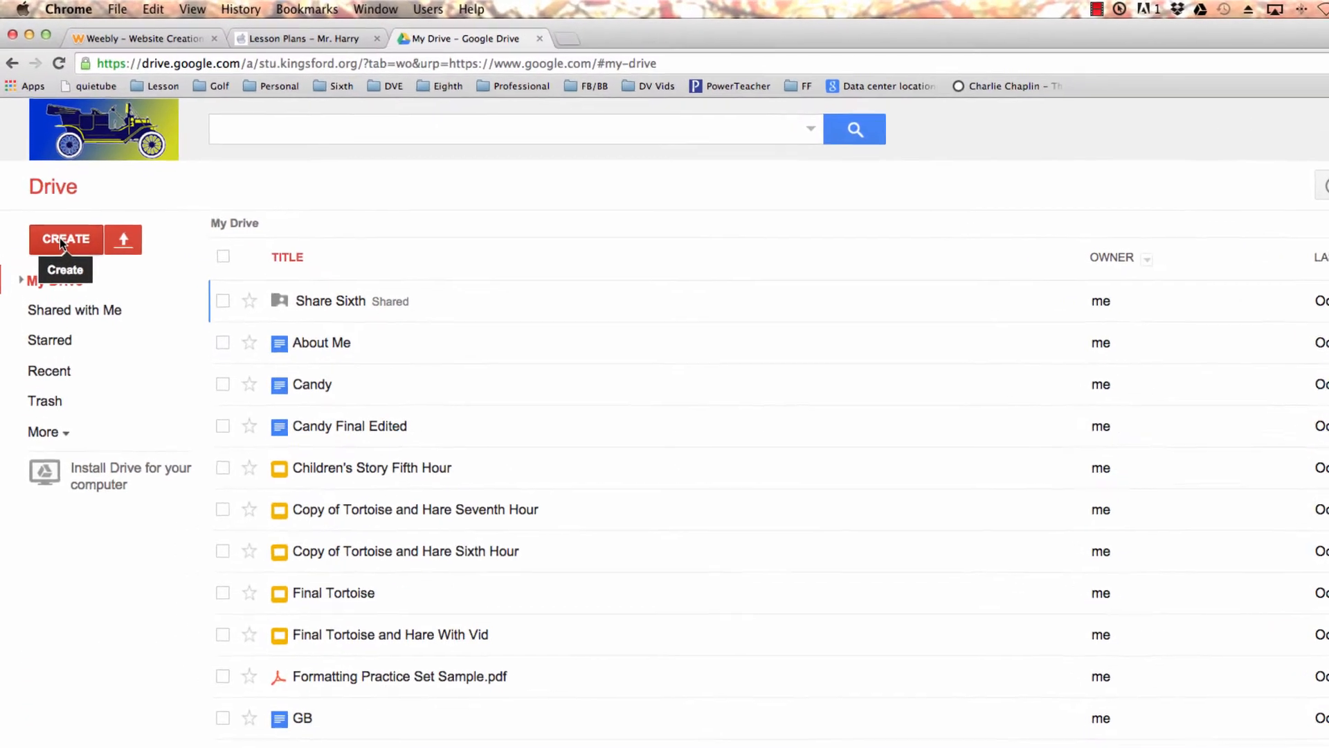
left_click(60, 241)
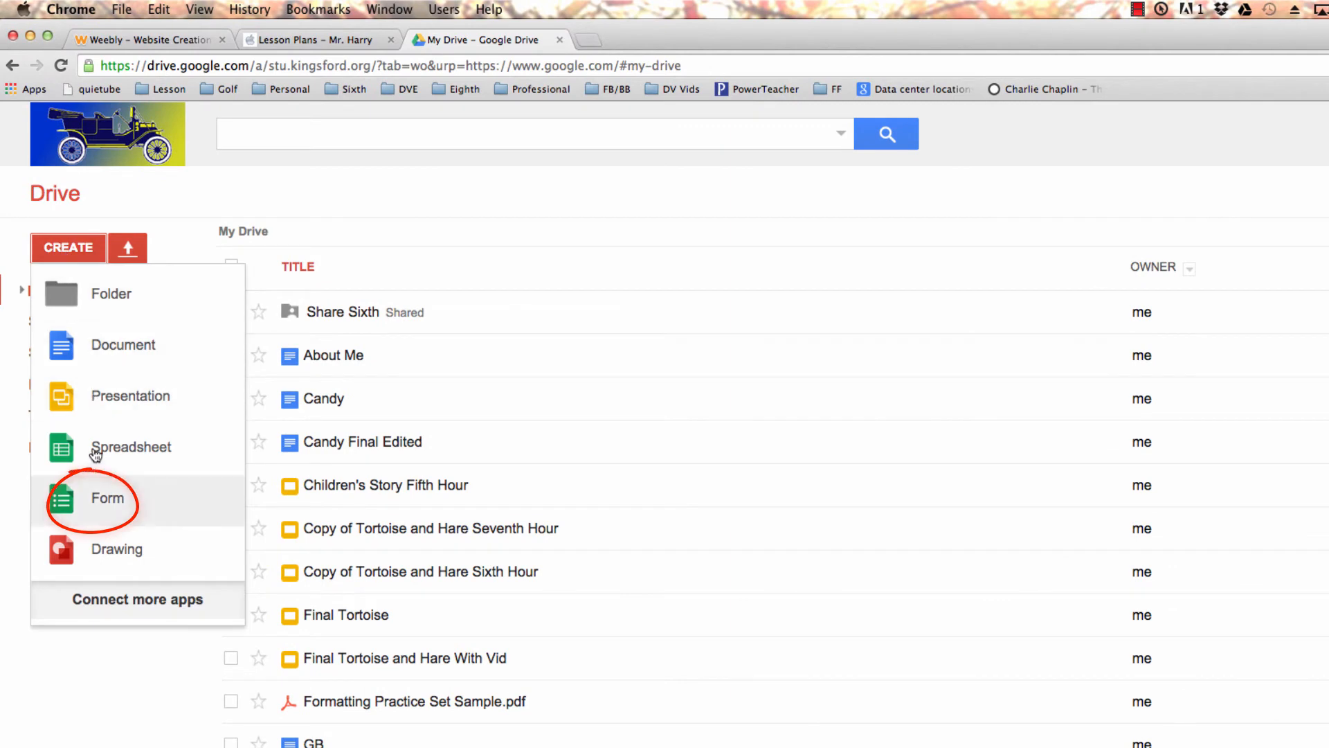
left_click(63, 501)
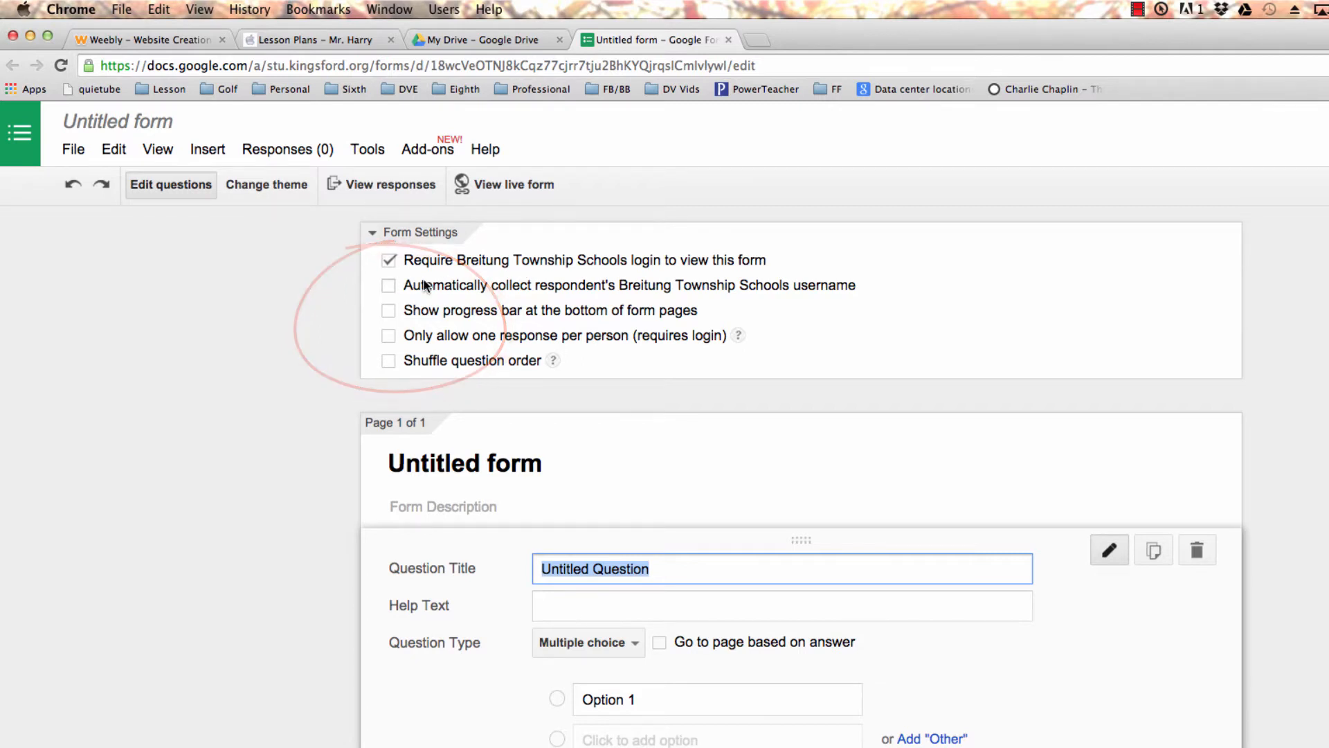
- Set the form to collect respondents' usernames automatically, show a progress bar, and allow only one response per person
left_click(388, 286)
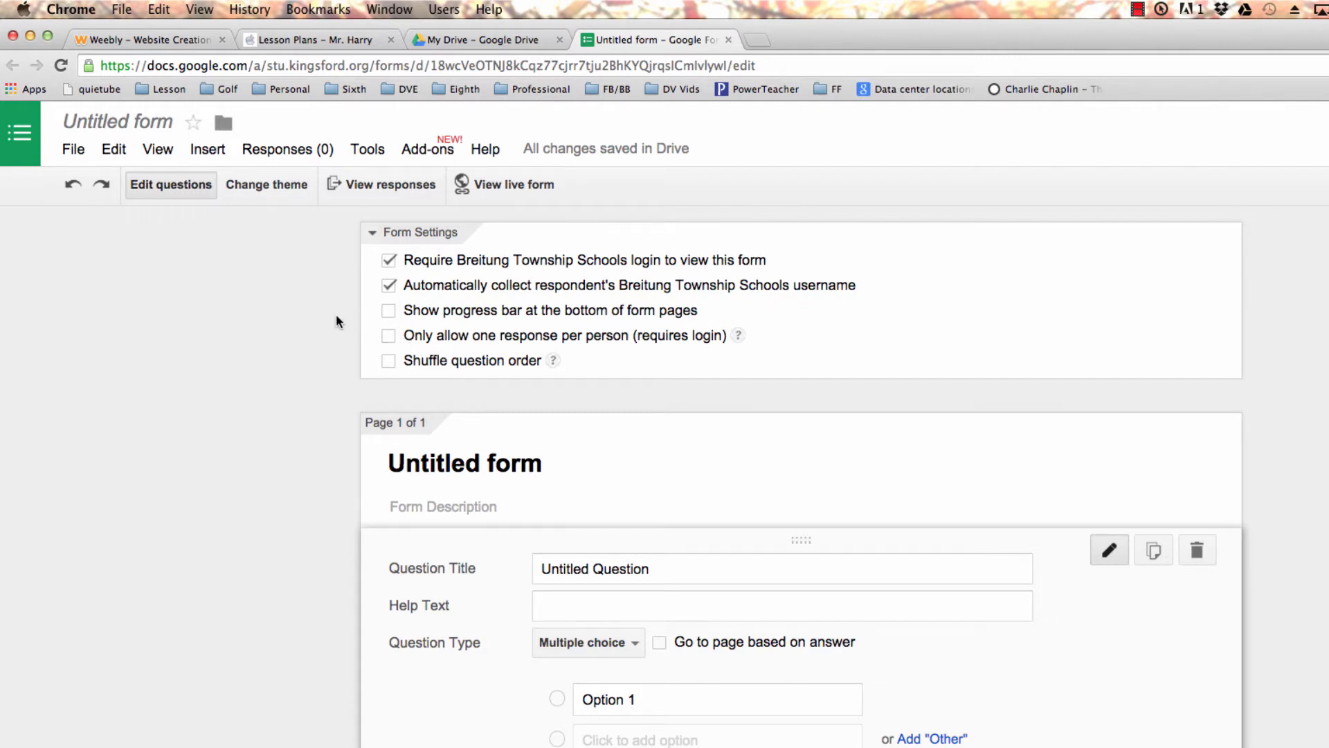
left_click(390, 312)
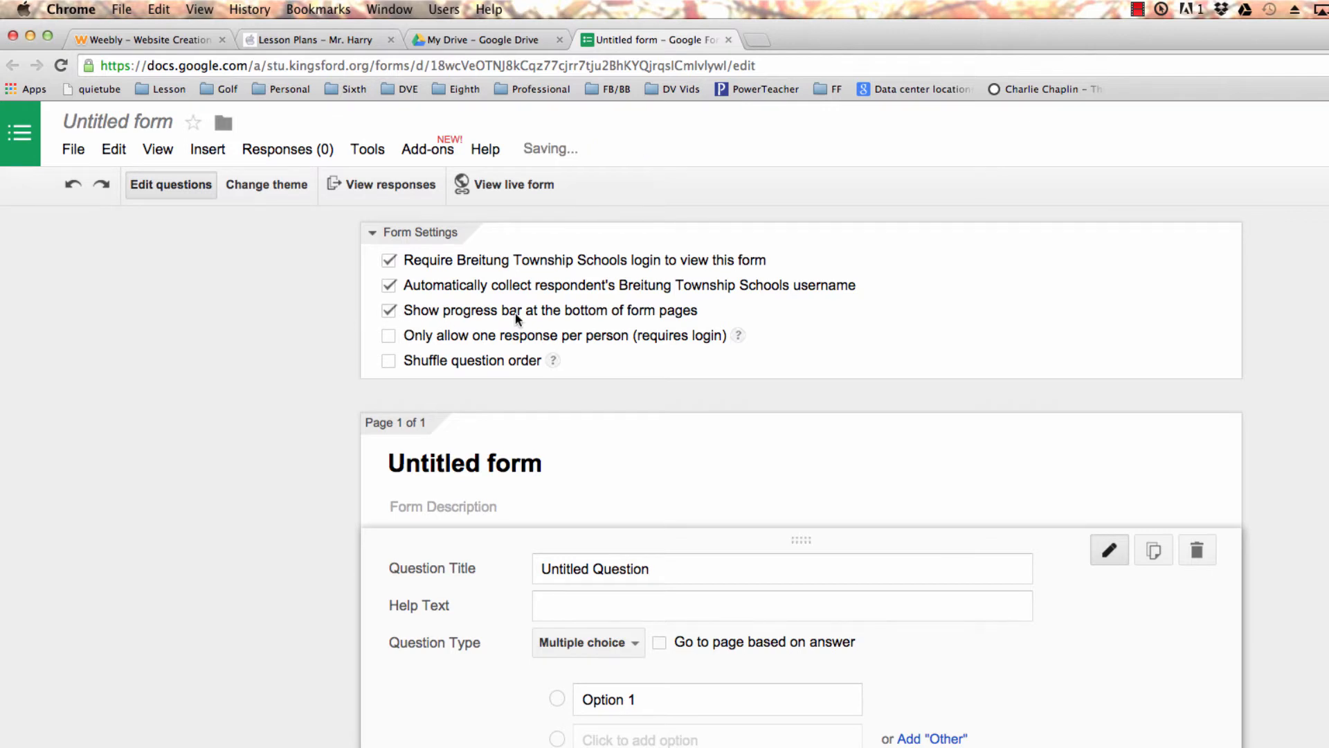
left_click(387, 336)
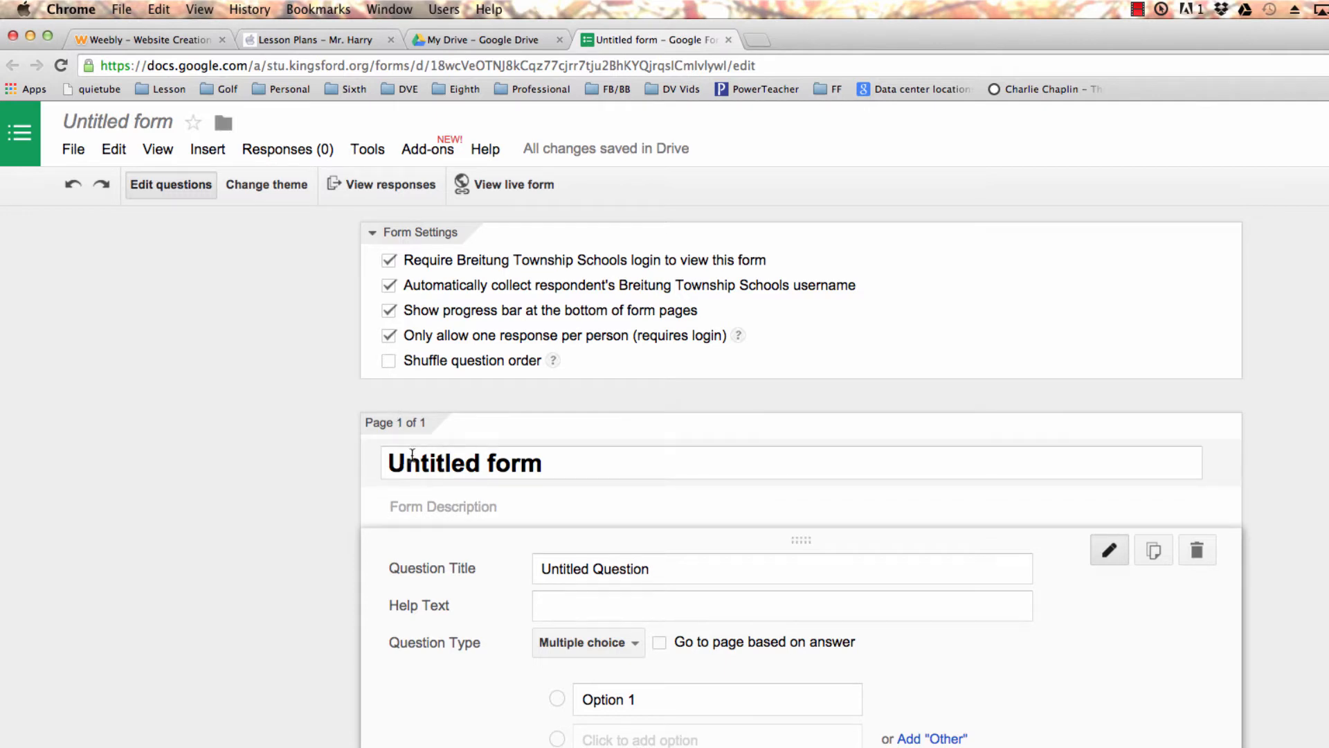
- Title the form "Favorite Book, Movie, and TV Show"
left_click(596, 465)
key("super+a")
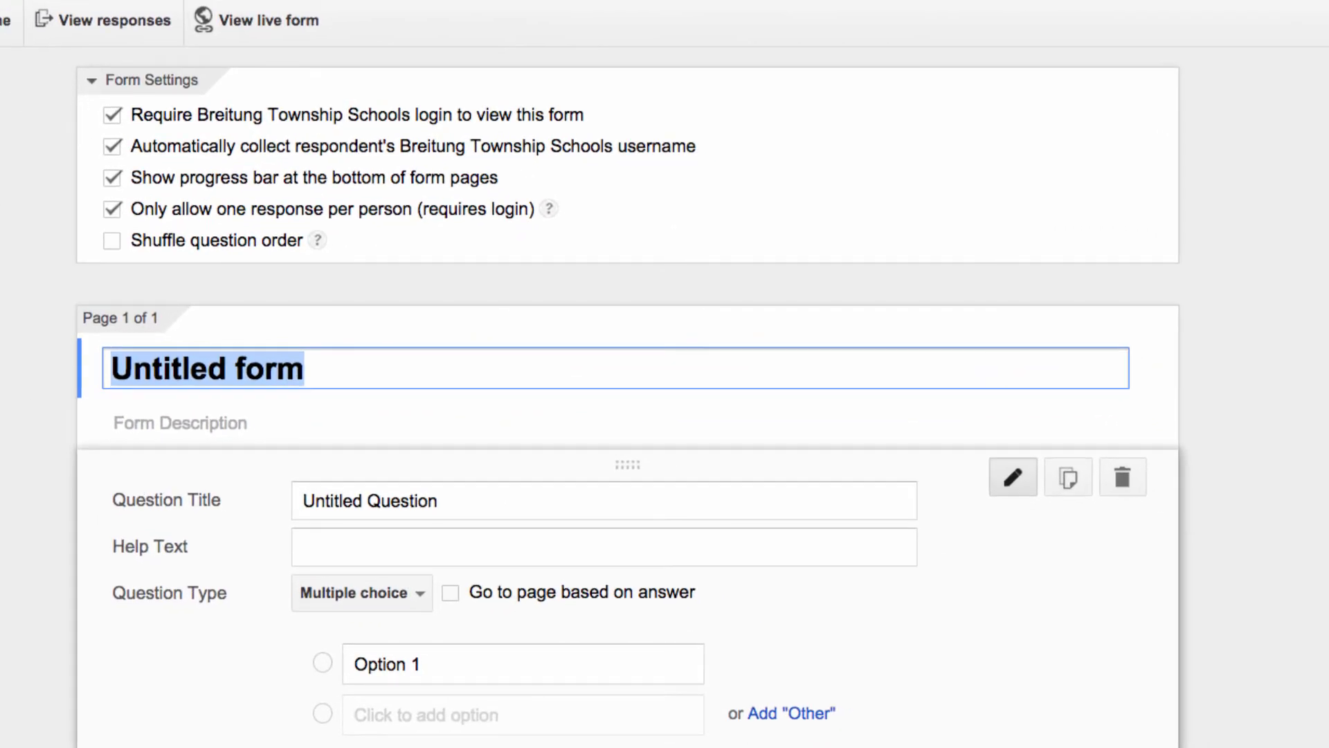
type("Favorite")
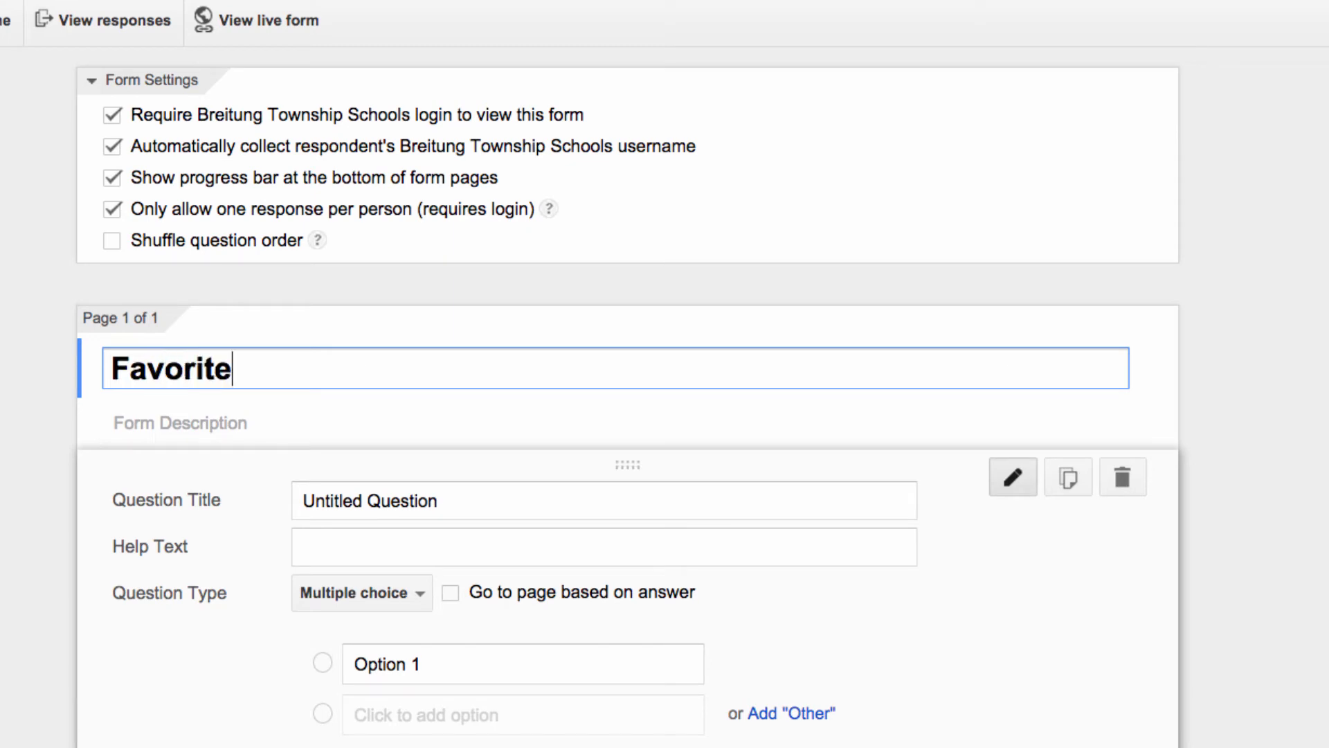
type(" Book,")
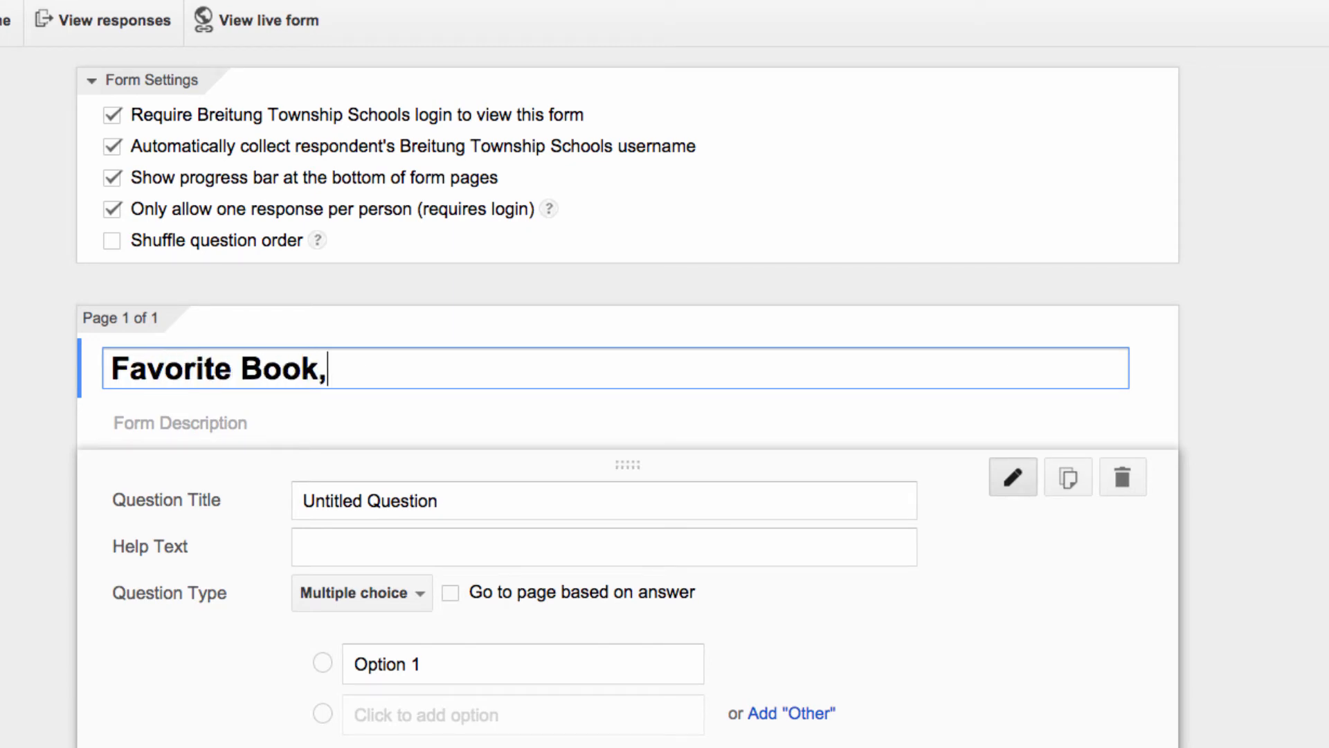
type(" Movie")
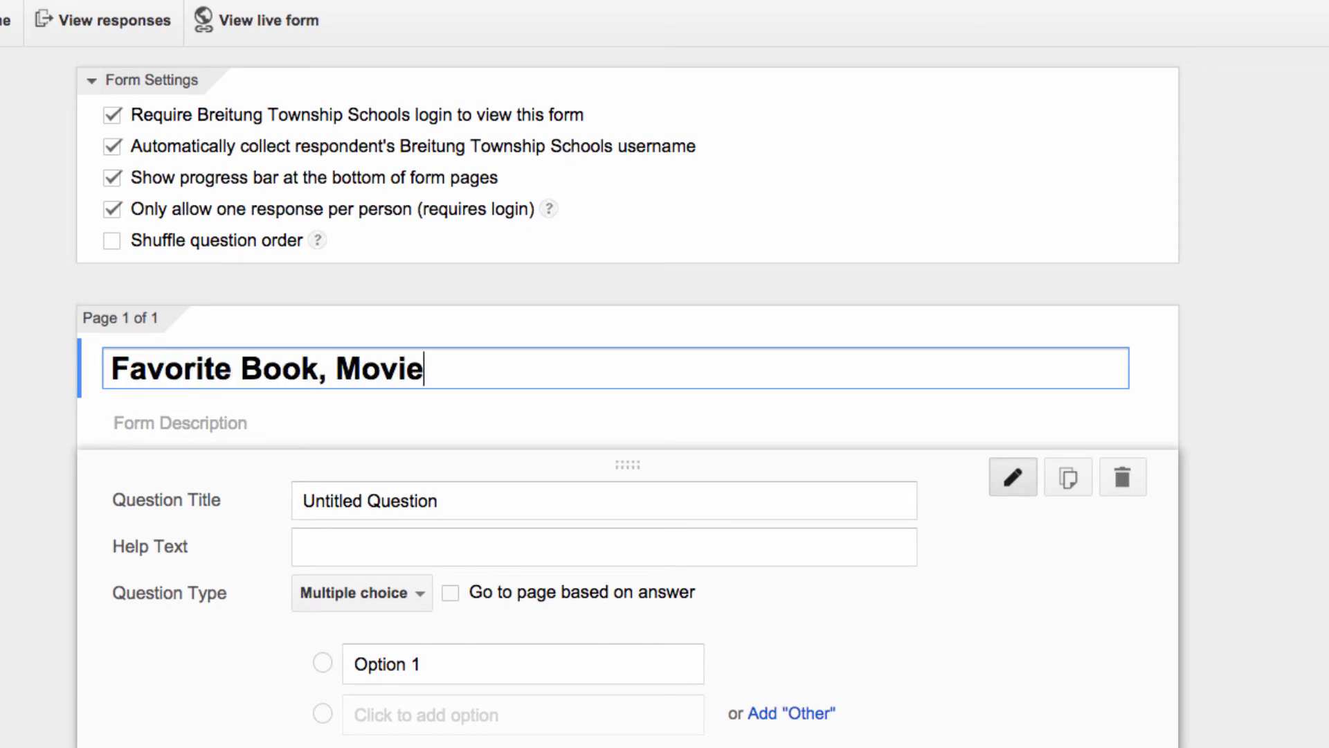
type(", and T")
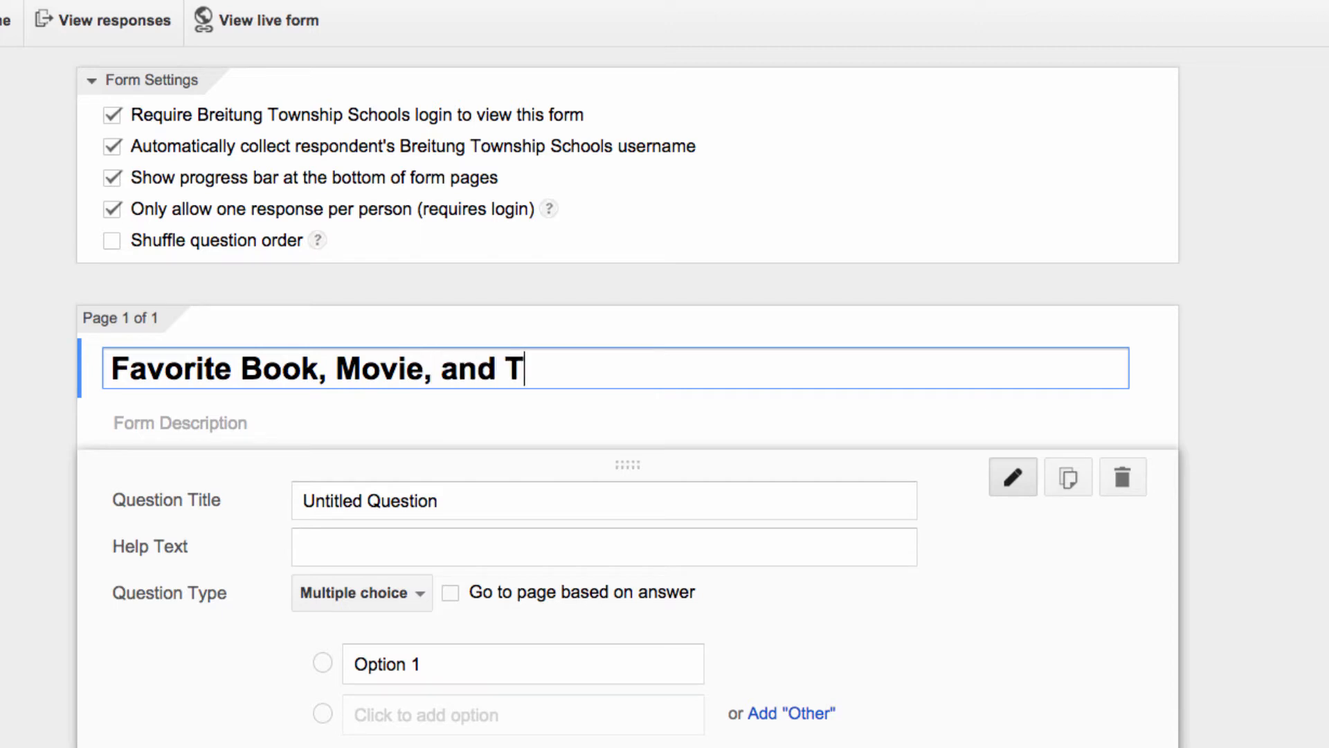
type("V Show")
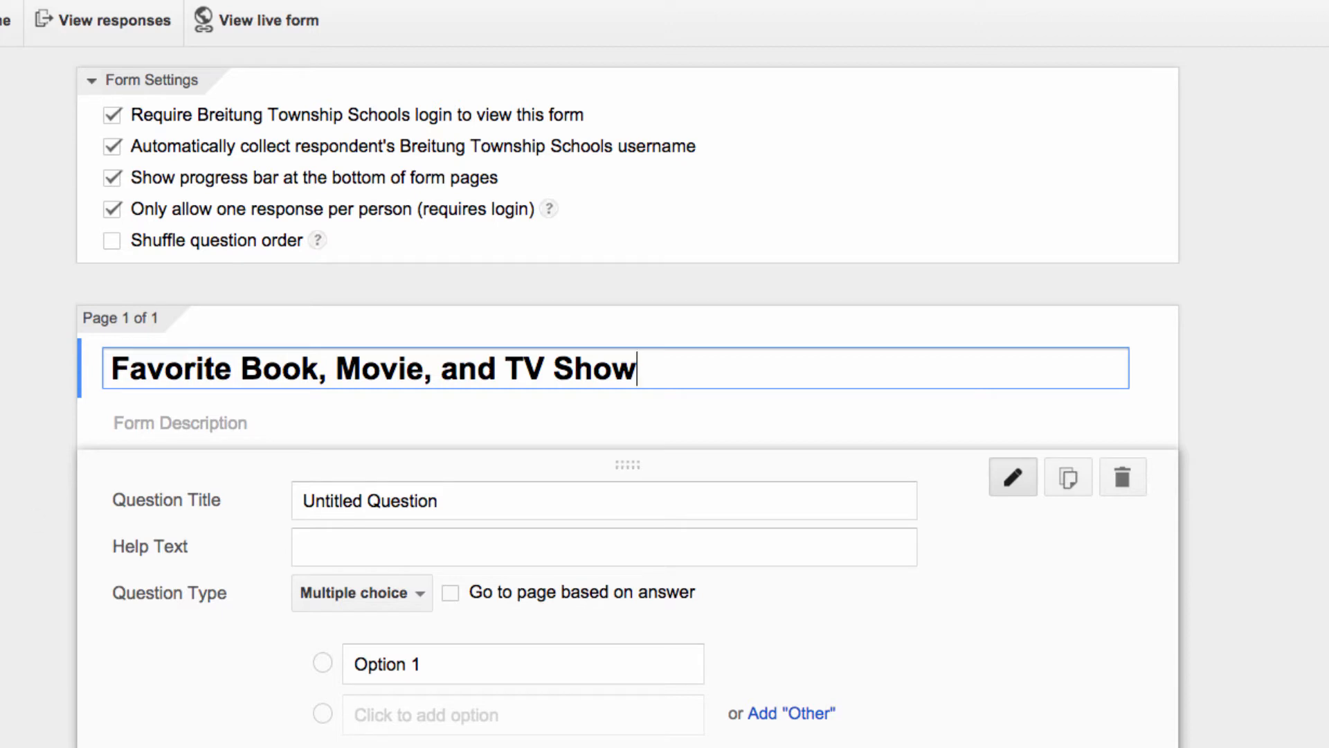
- Enter the form description: Please answer all of the questions, and then click "Submit."
scroll(627, 398, "down", 1)
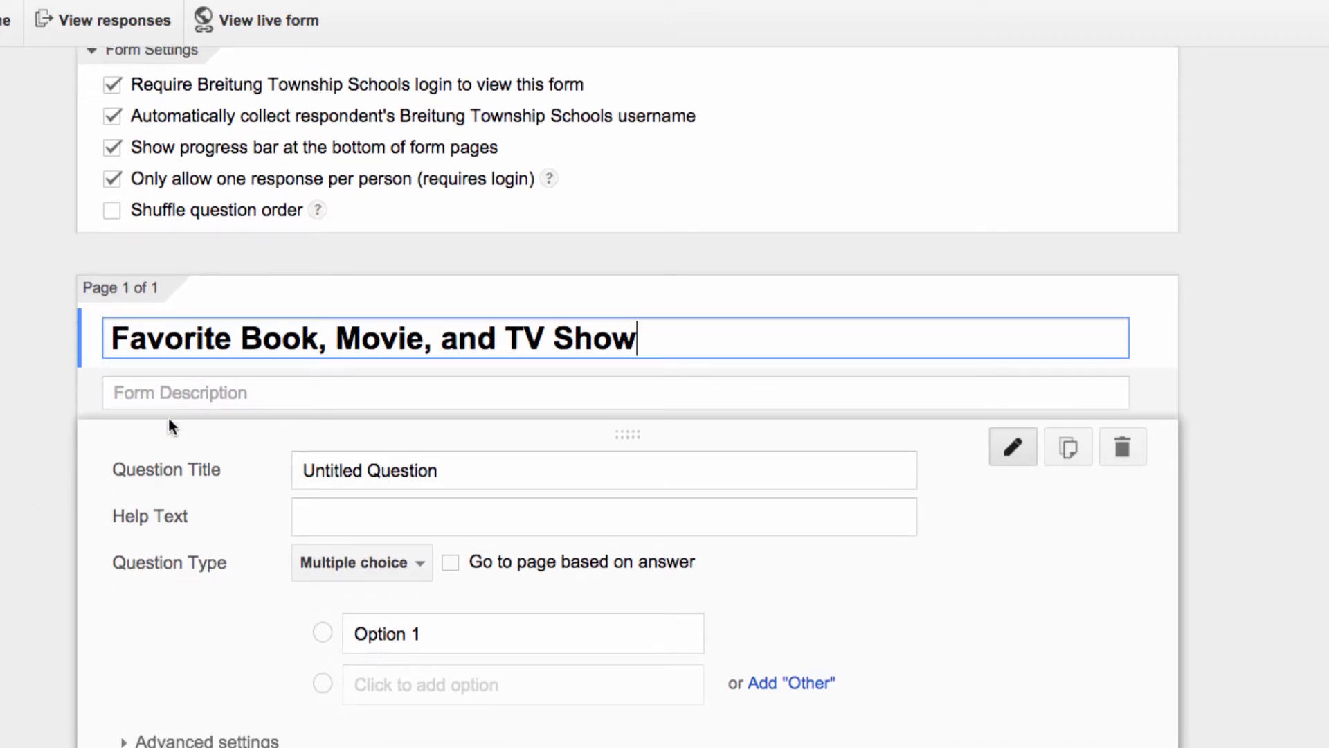
left_click(160, 393)
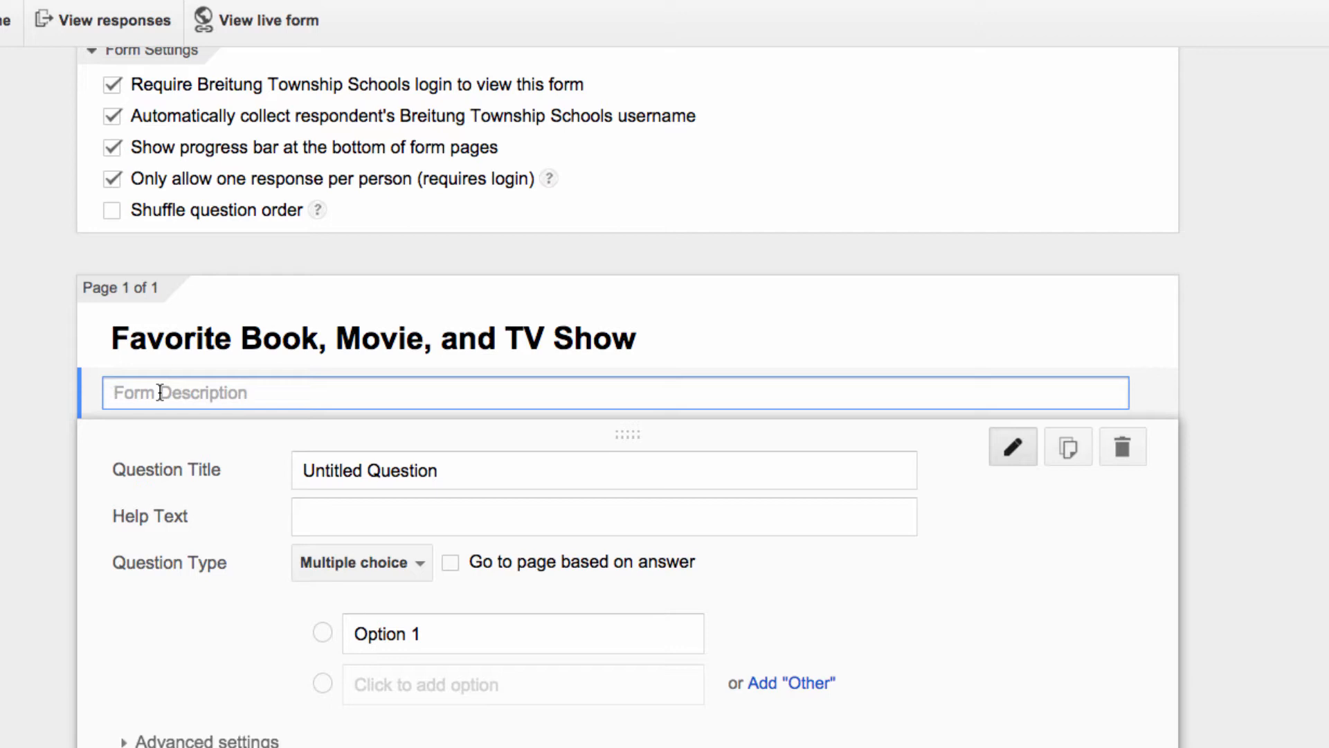
type("Please ansd")
key("BackSpace")
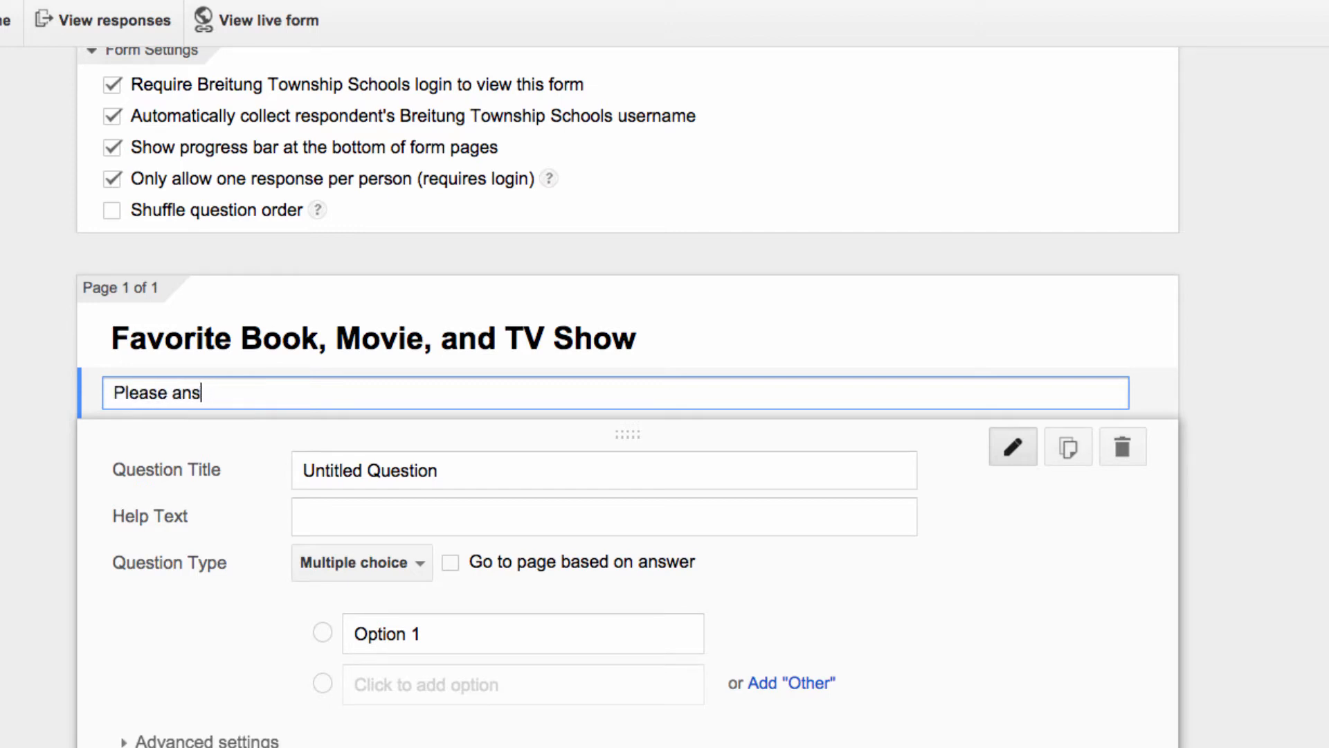
type("wer al")
key("BackSpace")
type("l of the quesiton")
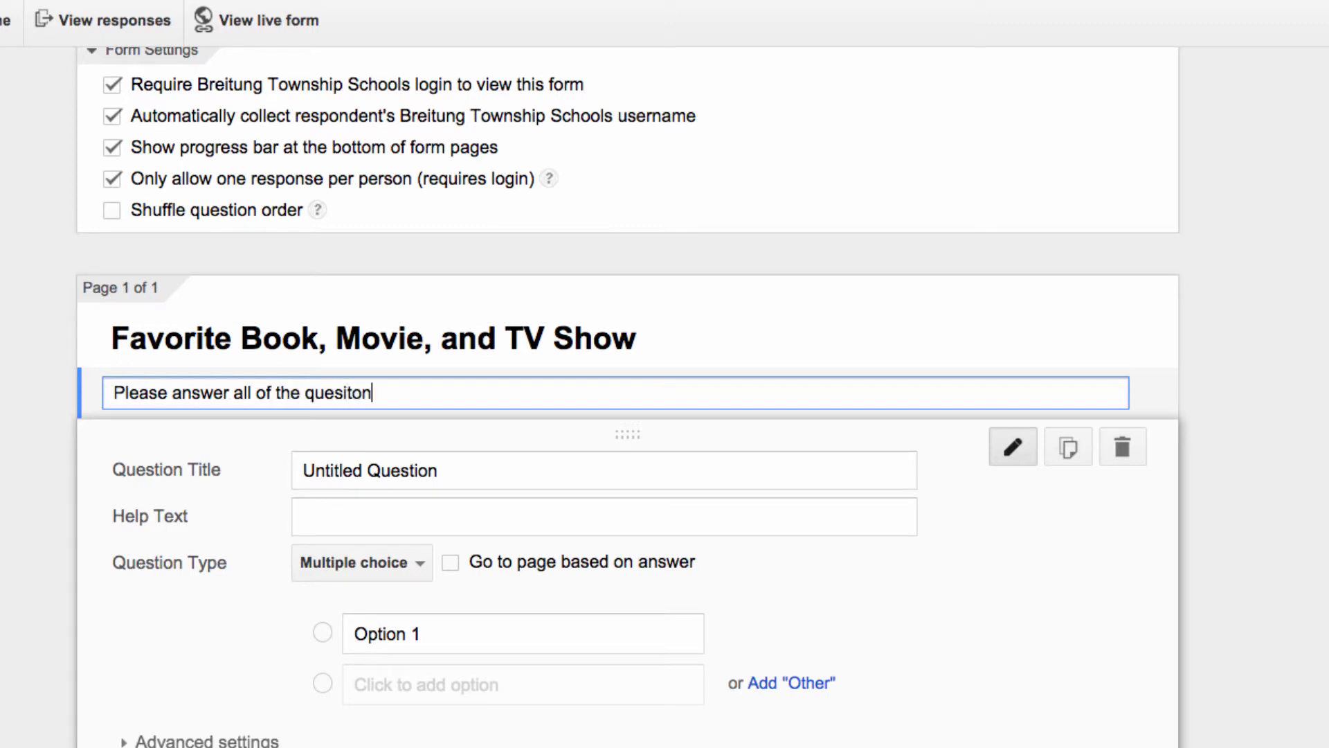
key("BackSpace")
key("BackSpace")
key("BackSpace")
key("BackSpace")
type("tions, and then click ")
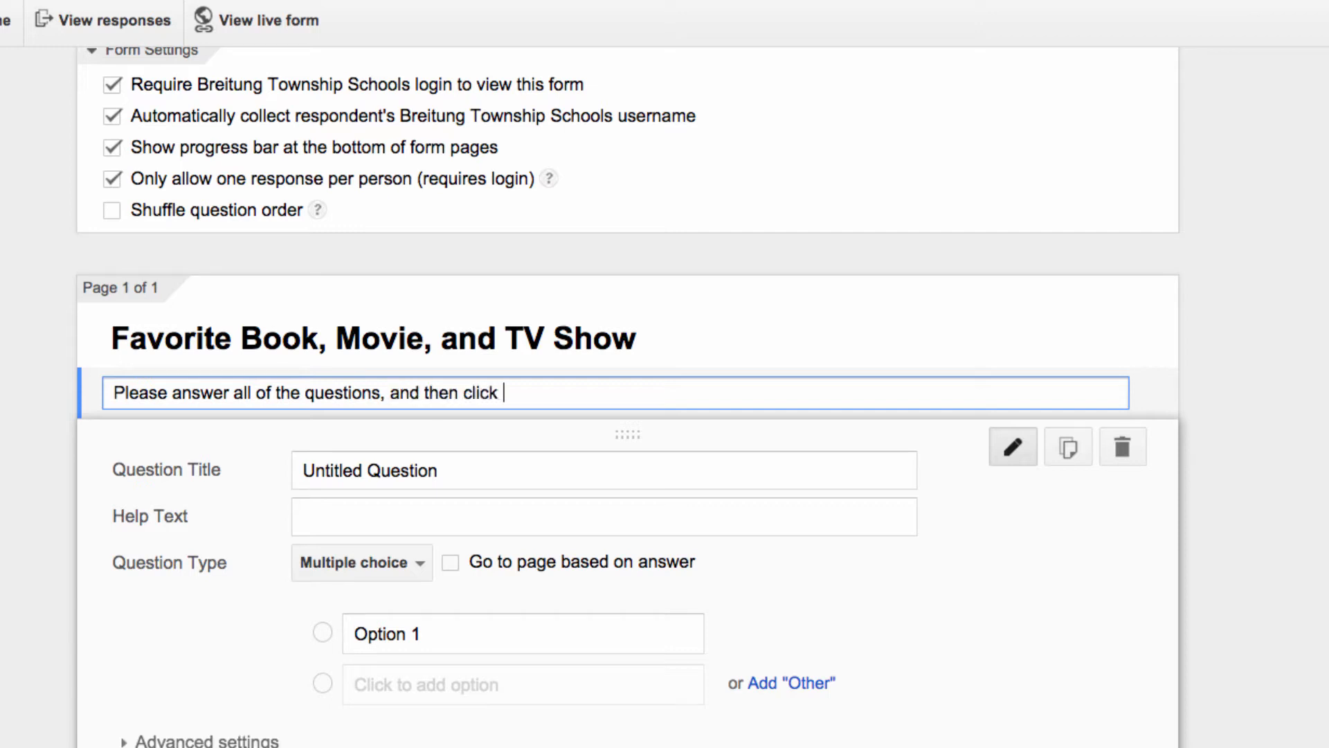
type("\"Submit.\"")
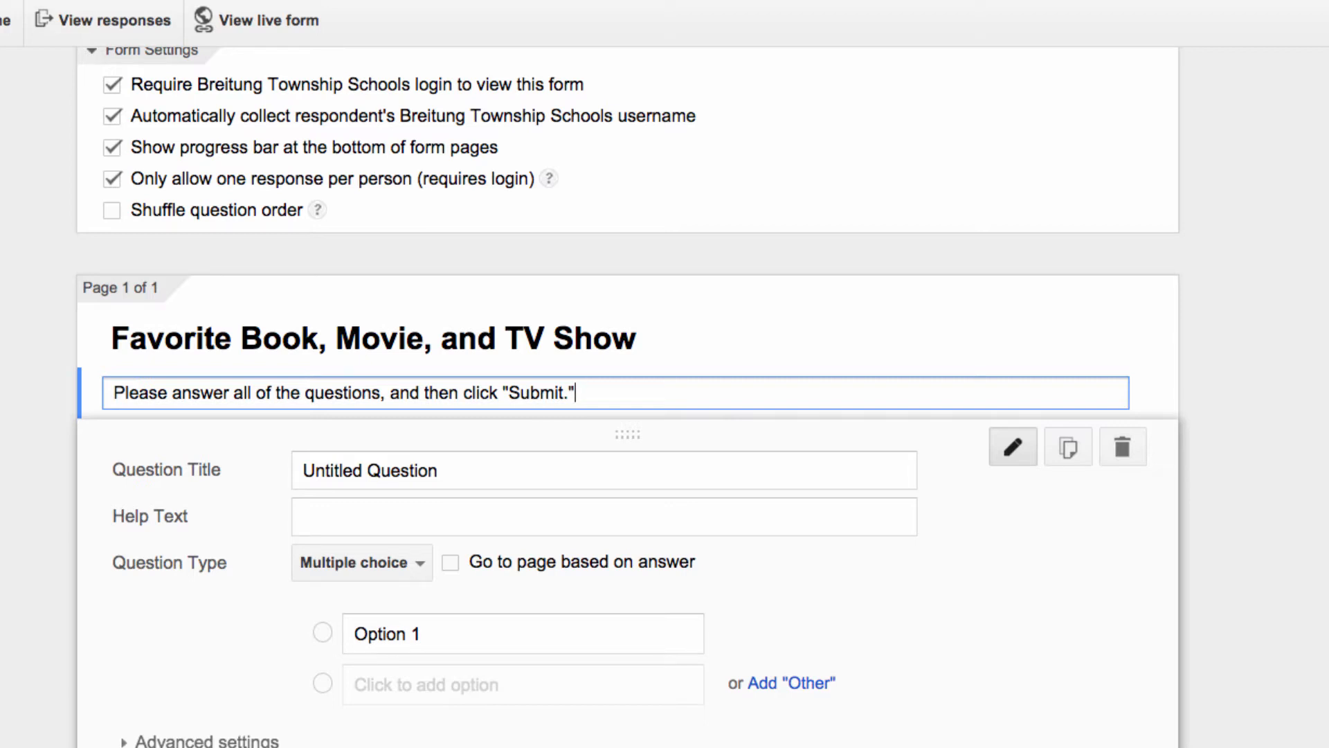
- Title the first question "What is your favorite book?"
scroll(629, 395, "down", 5)
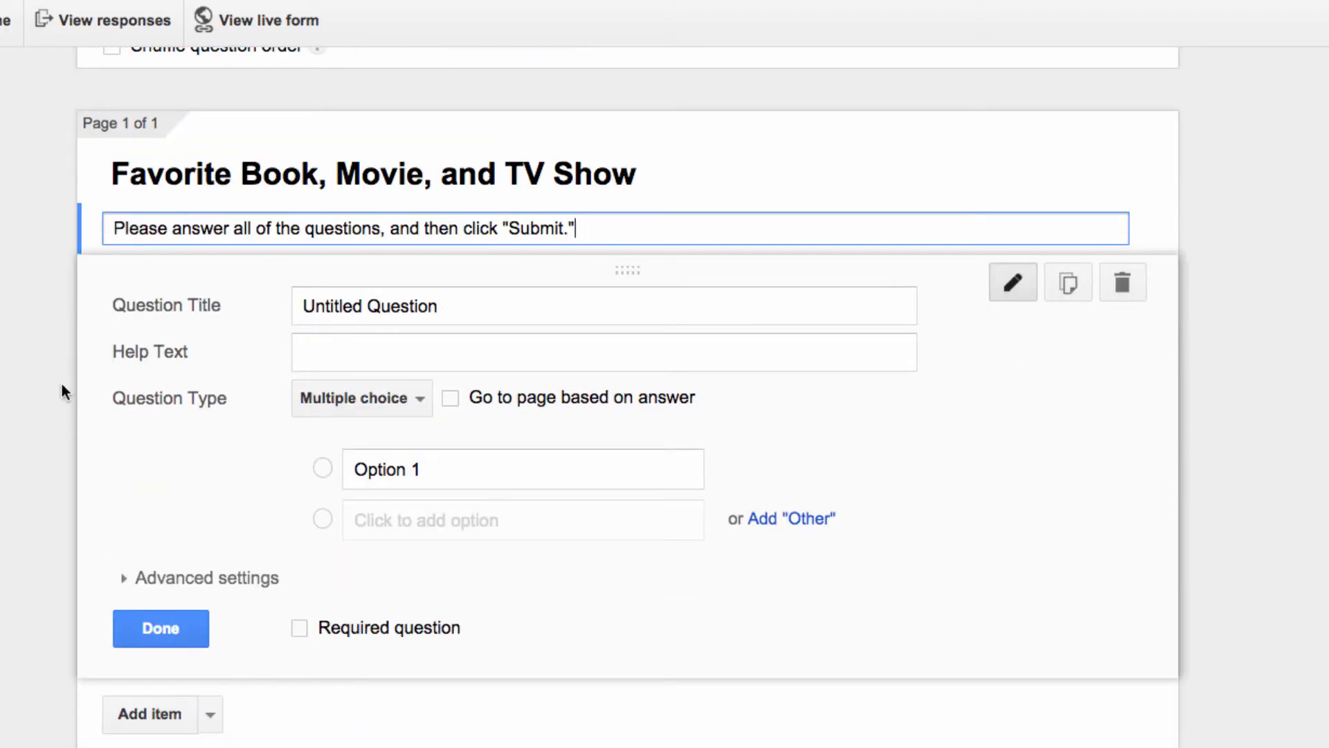
left_click_drag(458, 308, 129, 302)
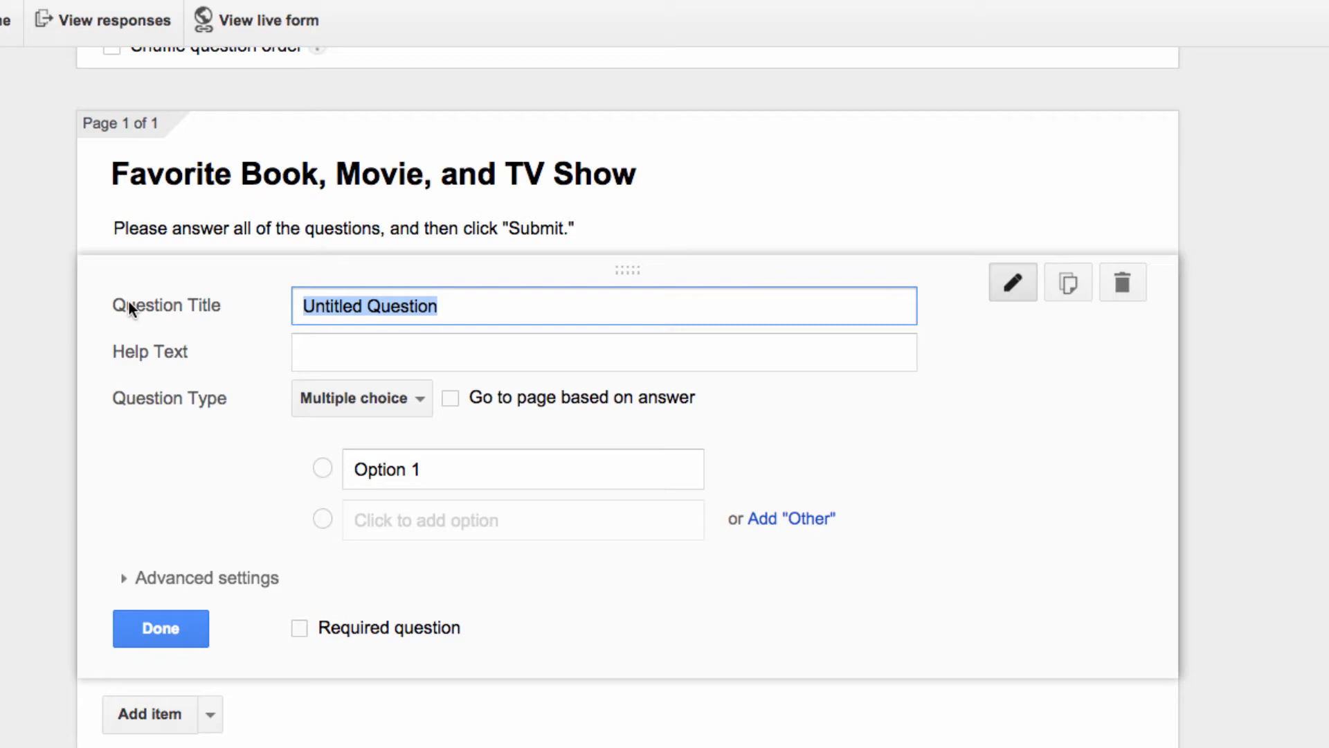
type("Wha")
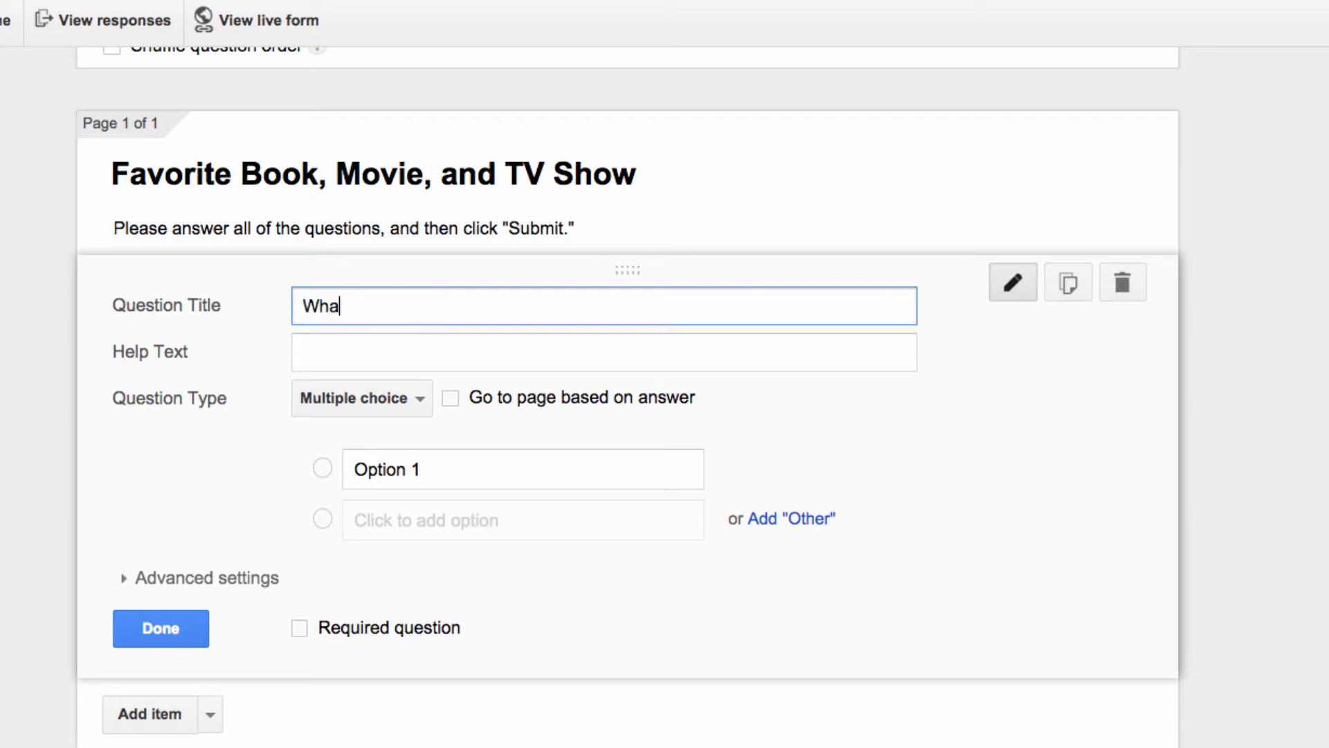
type("t is your favoirt")
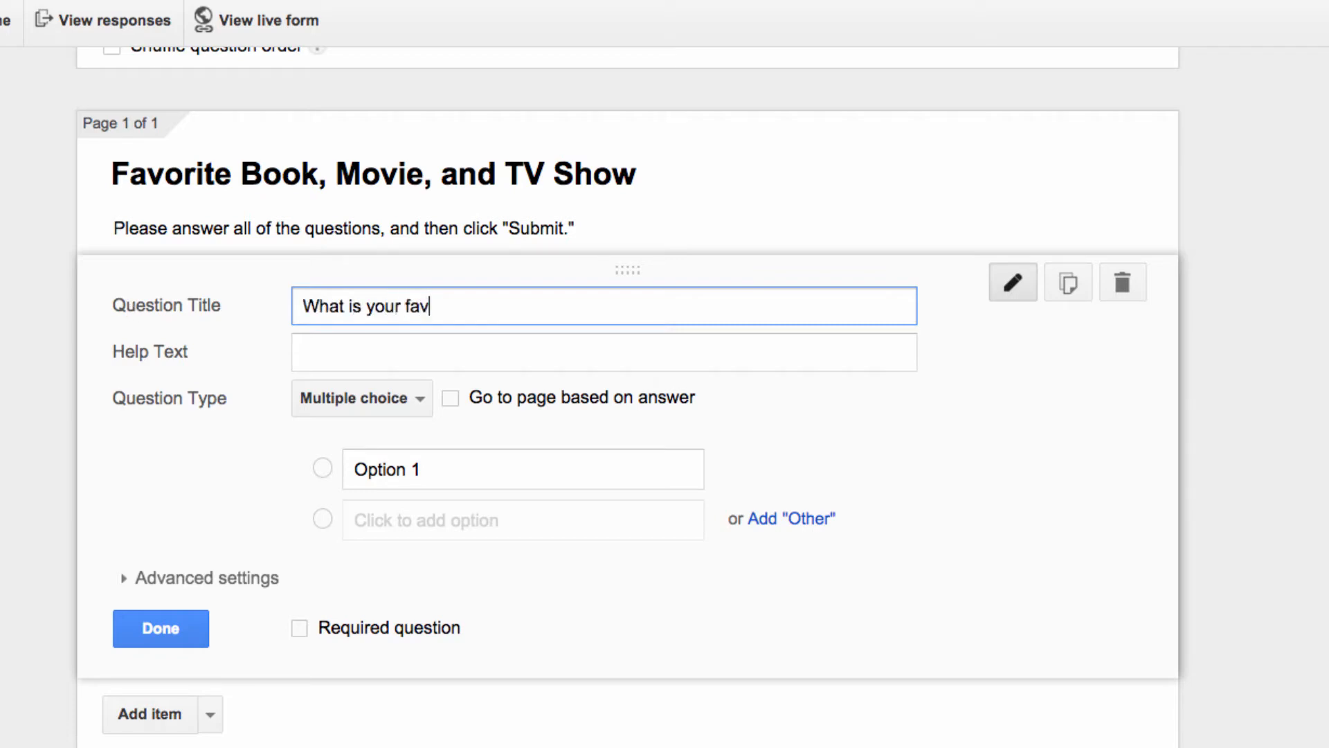
key("BackSpace")
key("BackSpace")
key("BackSpace")
type("rite ")
type("bobo")
key("BackSpace")
key("BackSpace")
type("ok?")
- Set the first question's help text to "Please type in your answer below."
left_click(330, 350)
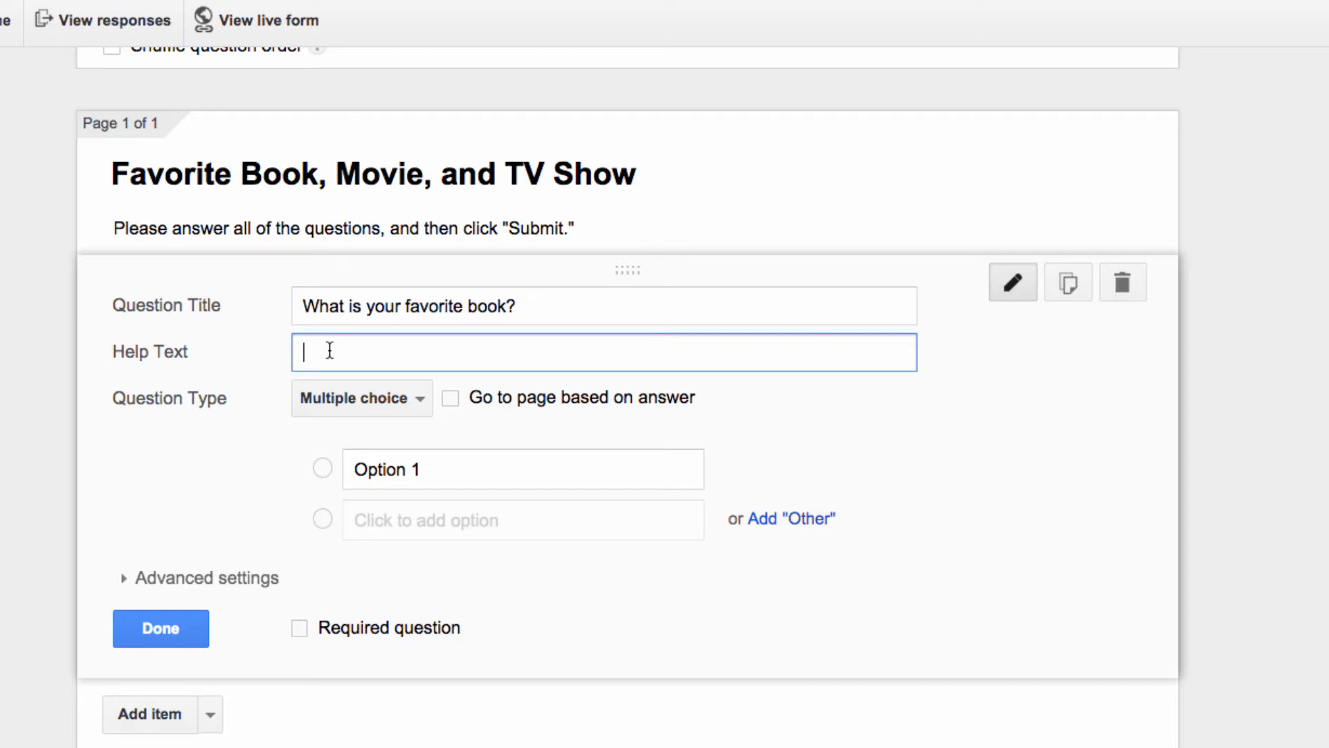
type("Please type in your ")
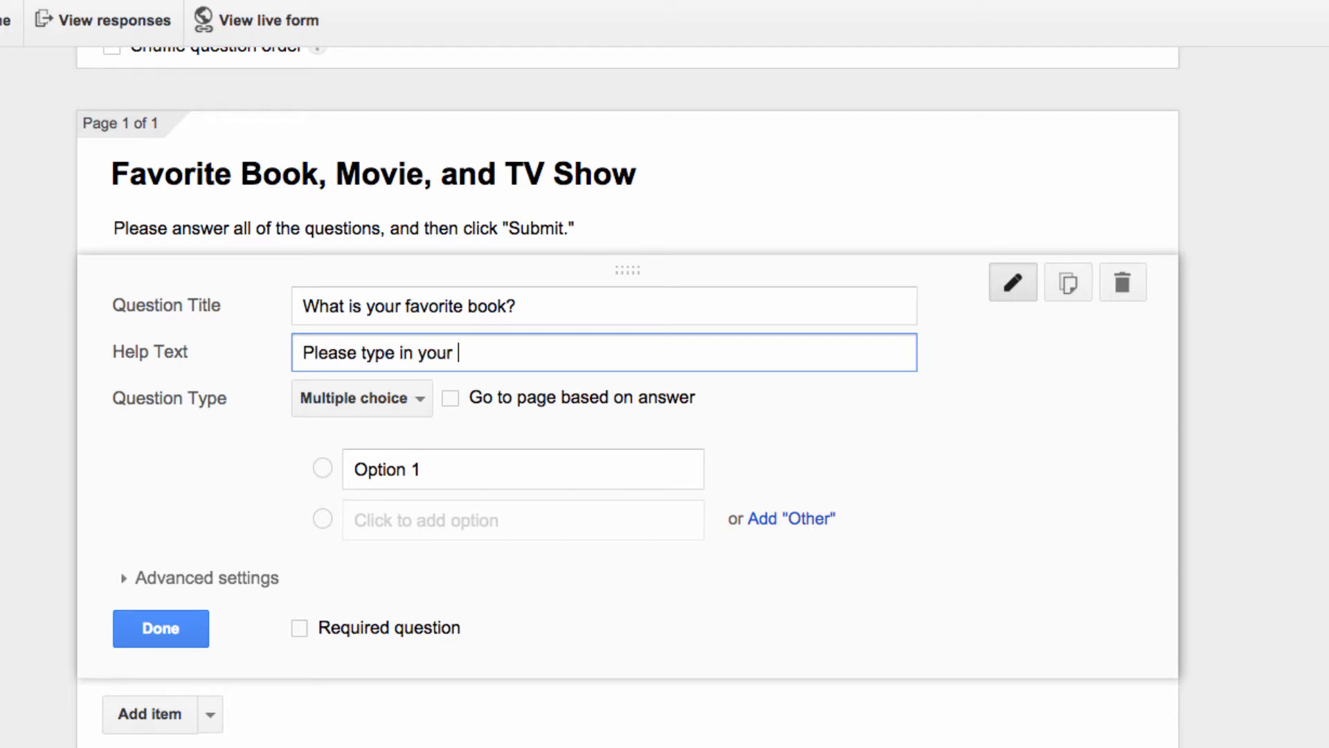
type("answer below.")
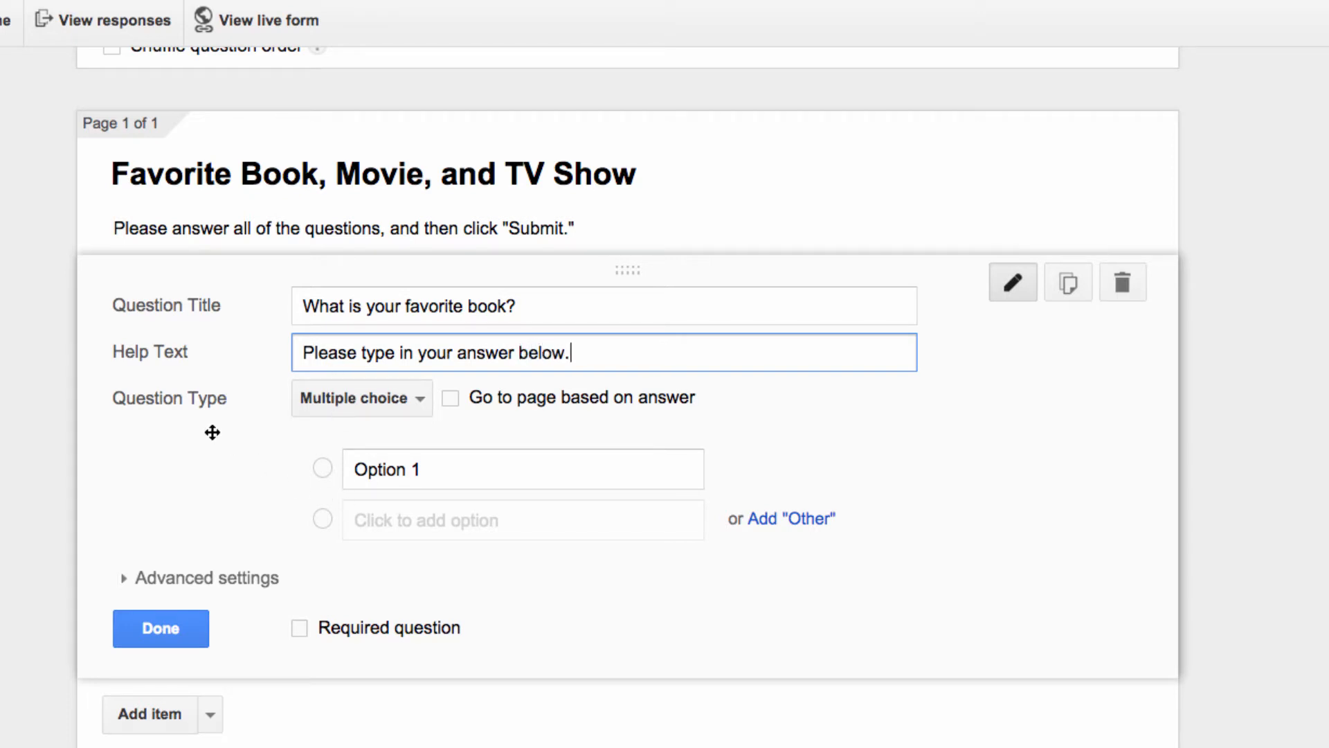
- Change the favorite book question's type to Text and make it a required question
left_click(403, 408)
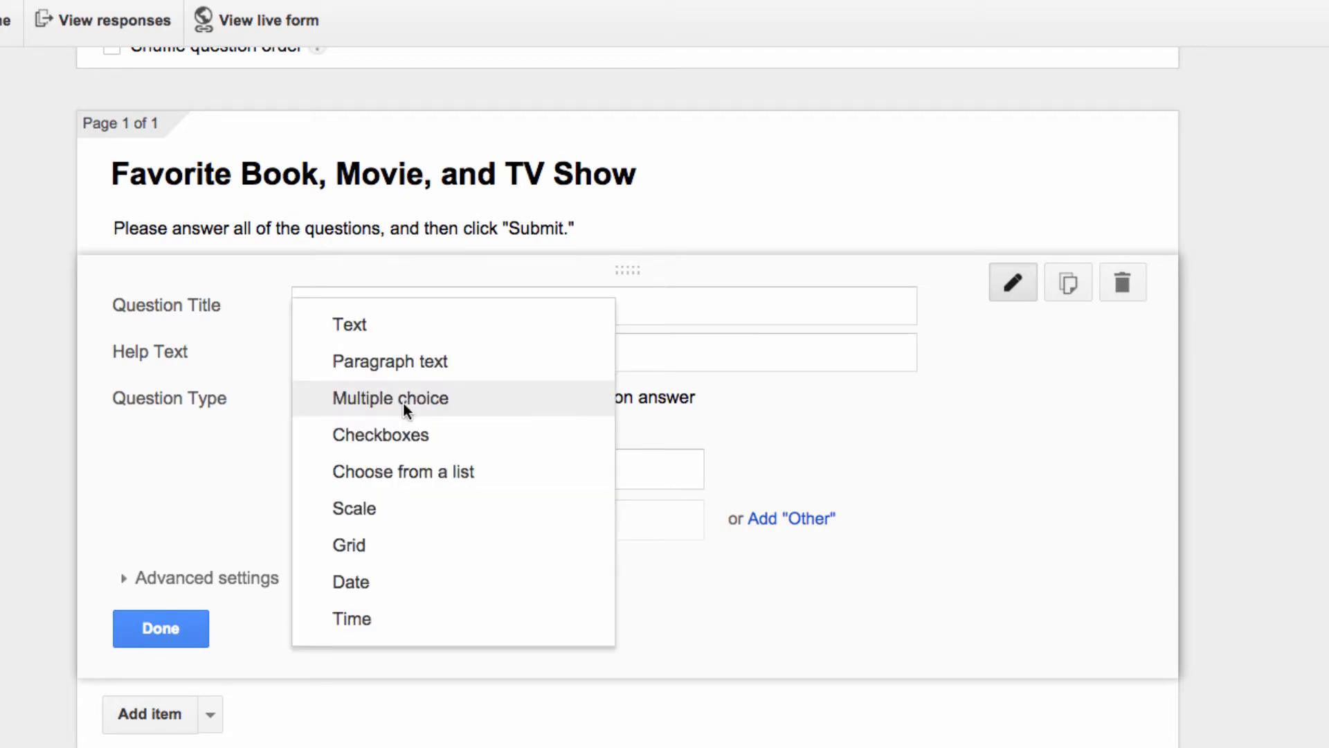
left_click(394, 339)
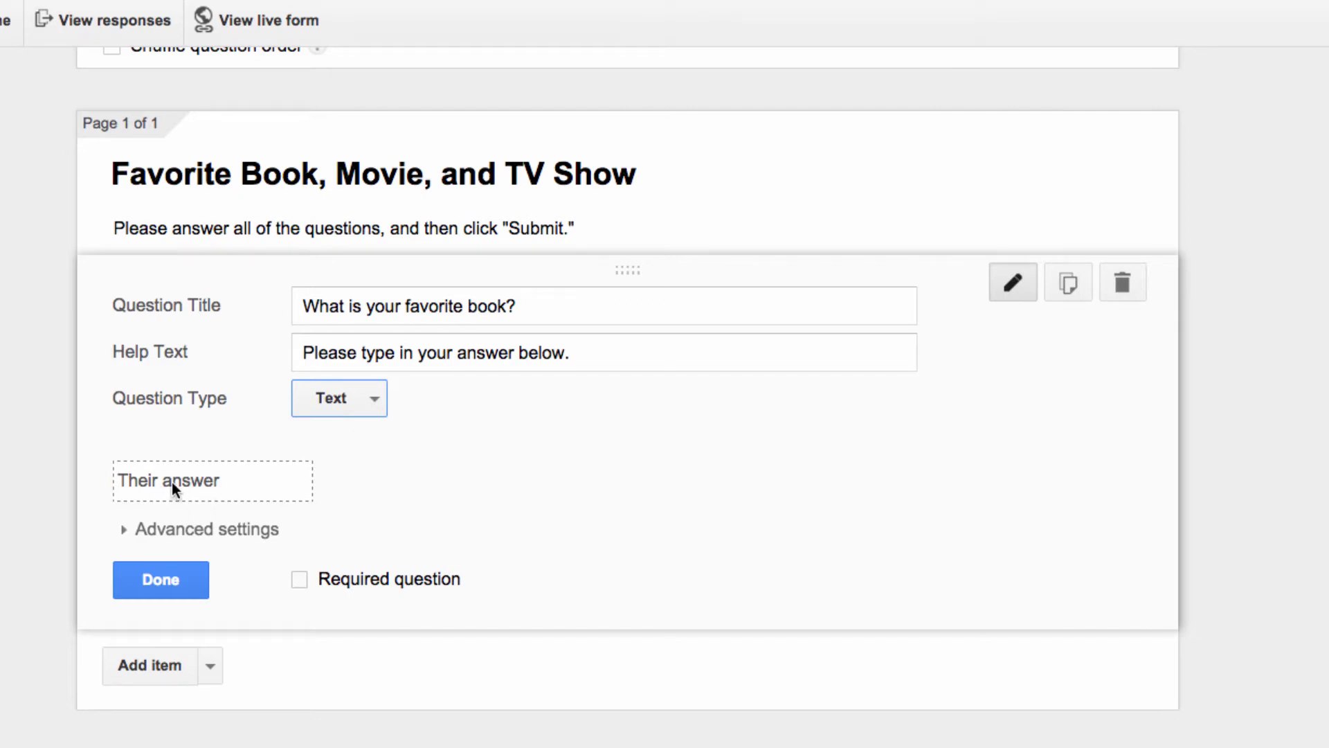
left_click(299, 579)
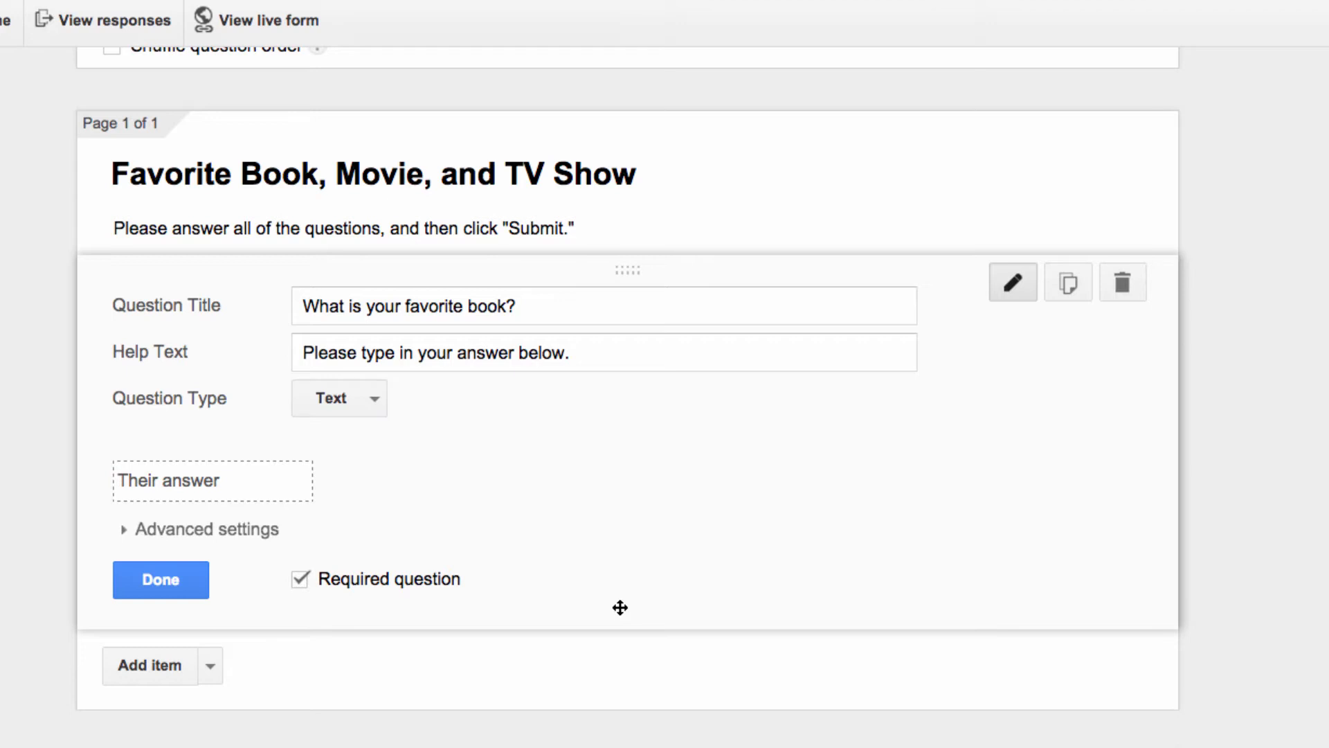
- Add a Checkboxes question titled "Is your book part of a series?" below the first question
scroll(627, 374, "down", 1)
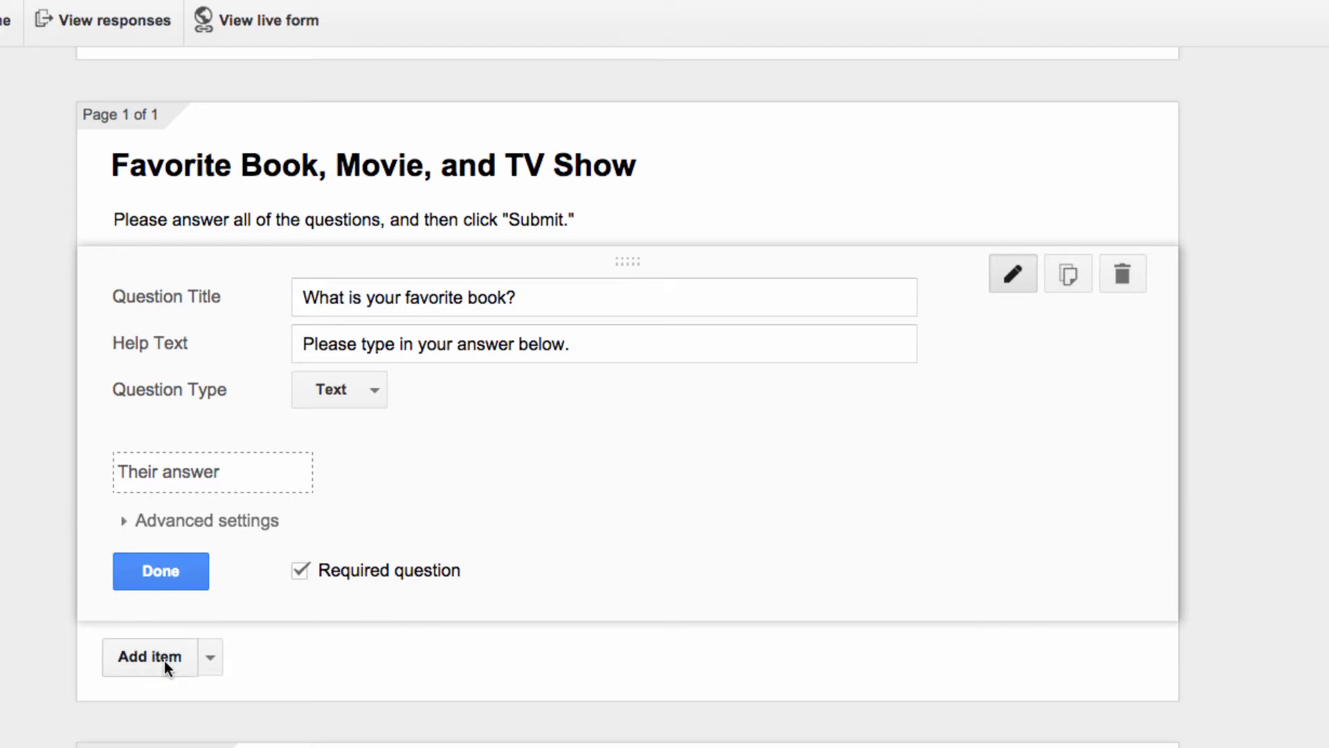
left_click(211, 661)
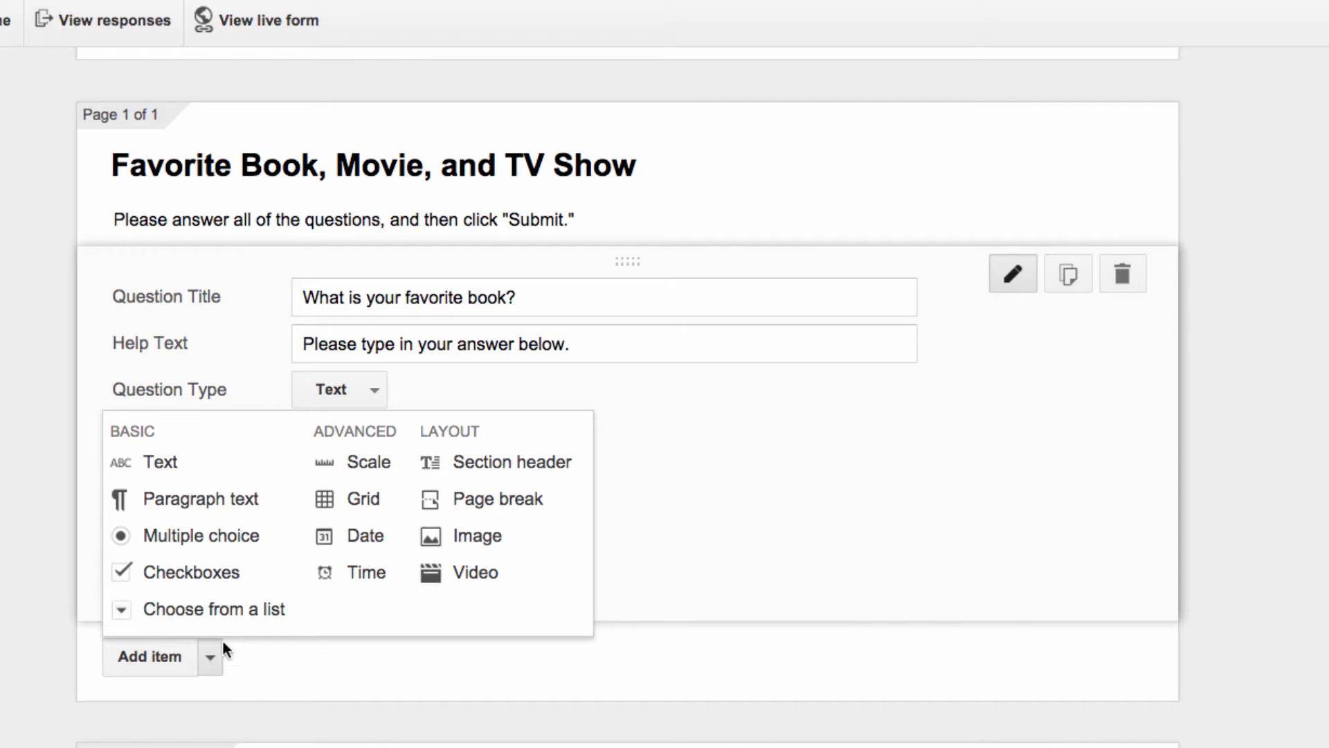
left_click(202, 577)
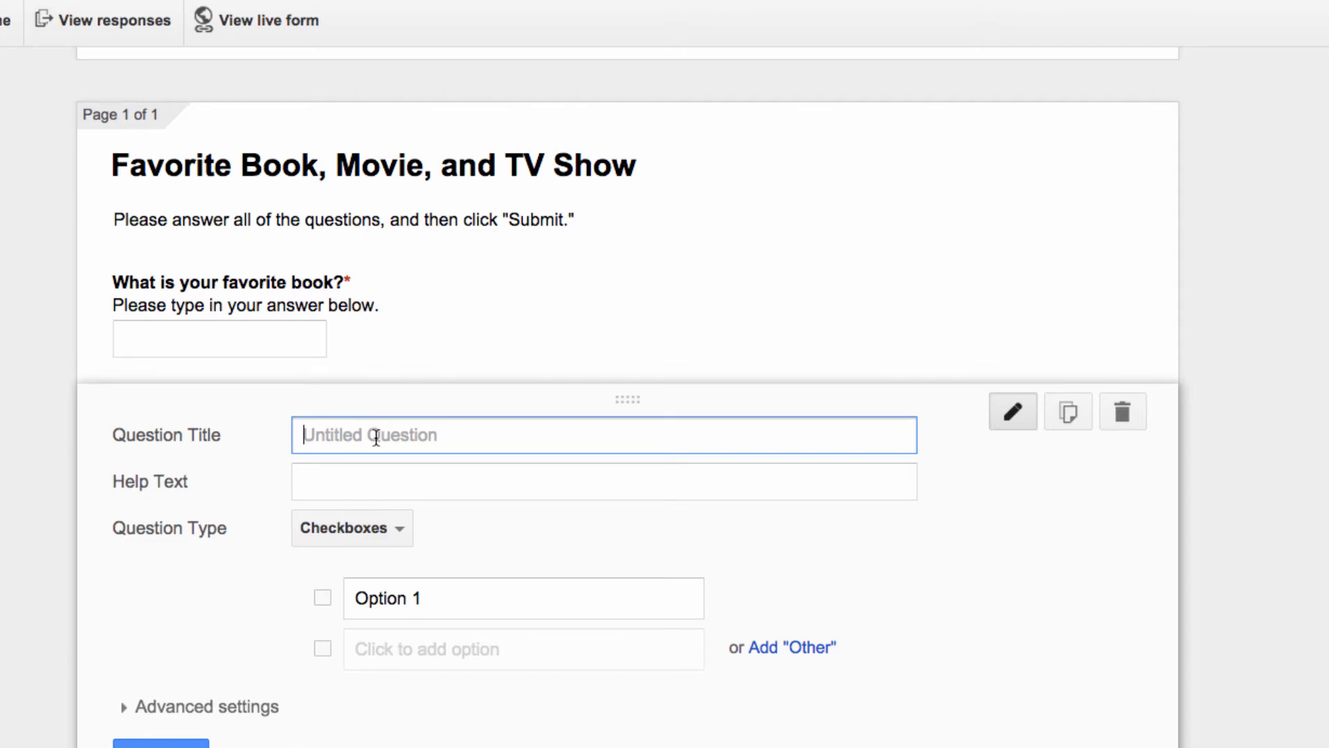
type("Is ")
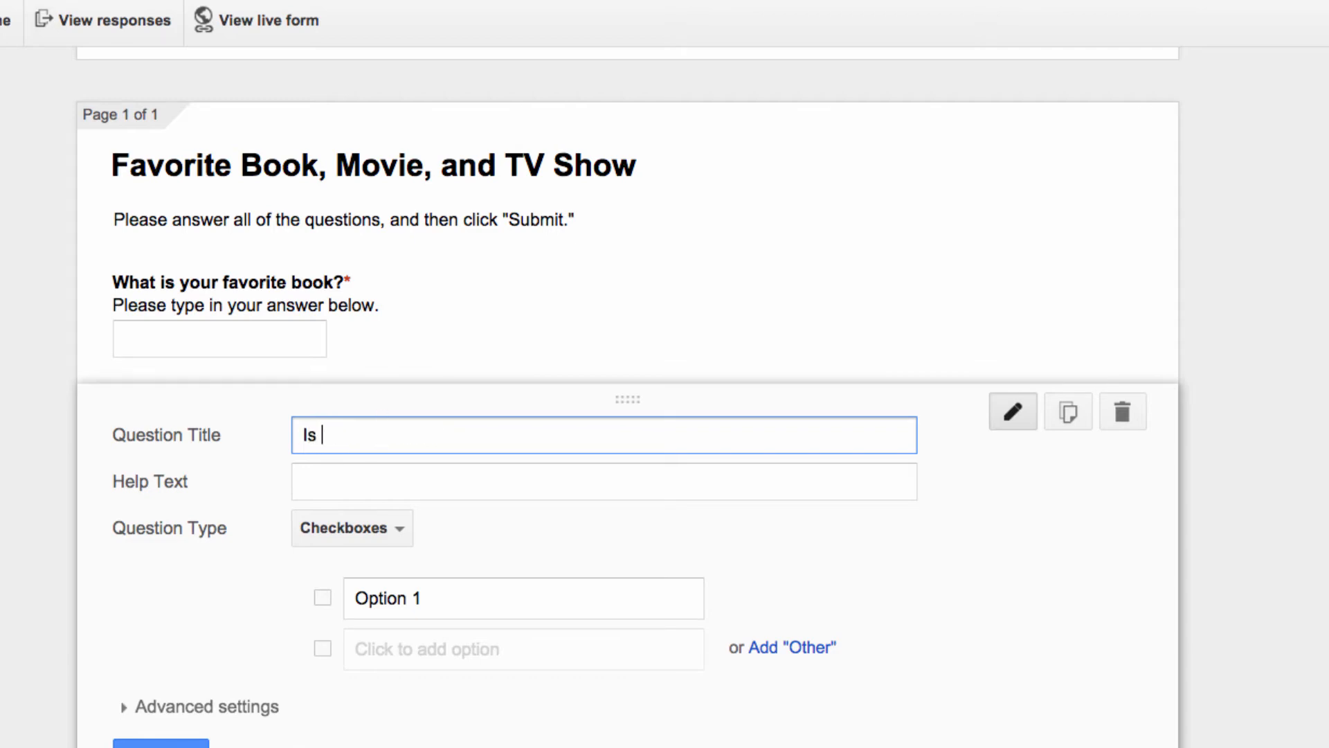
type("your book,")
key("BackSpace")
type("part of a ")
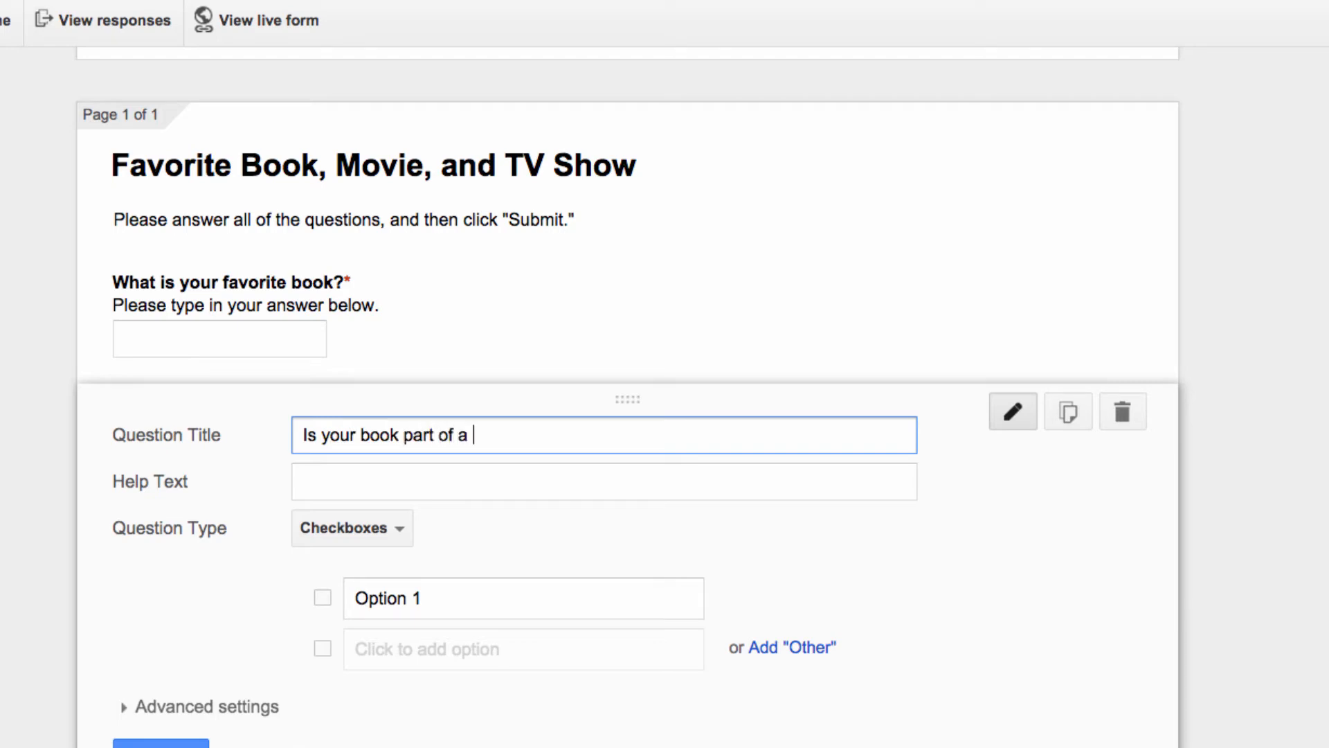
type("series?")
- Enter "Check yes or now." as the help text of the book series question
left_click(367, 487)
type("C")
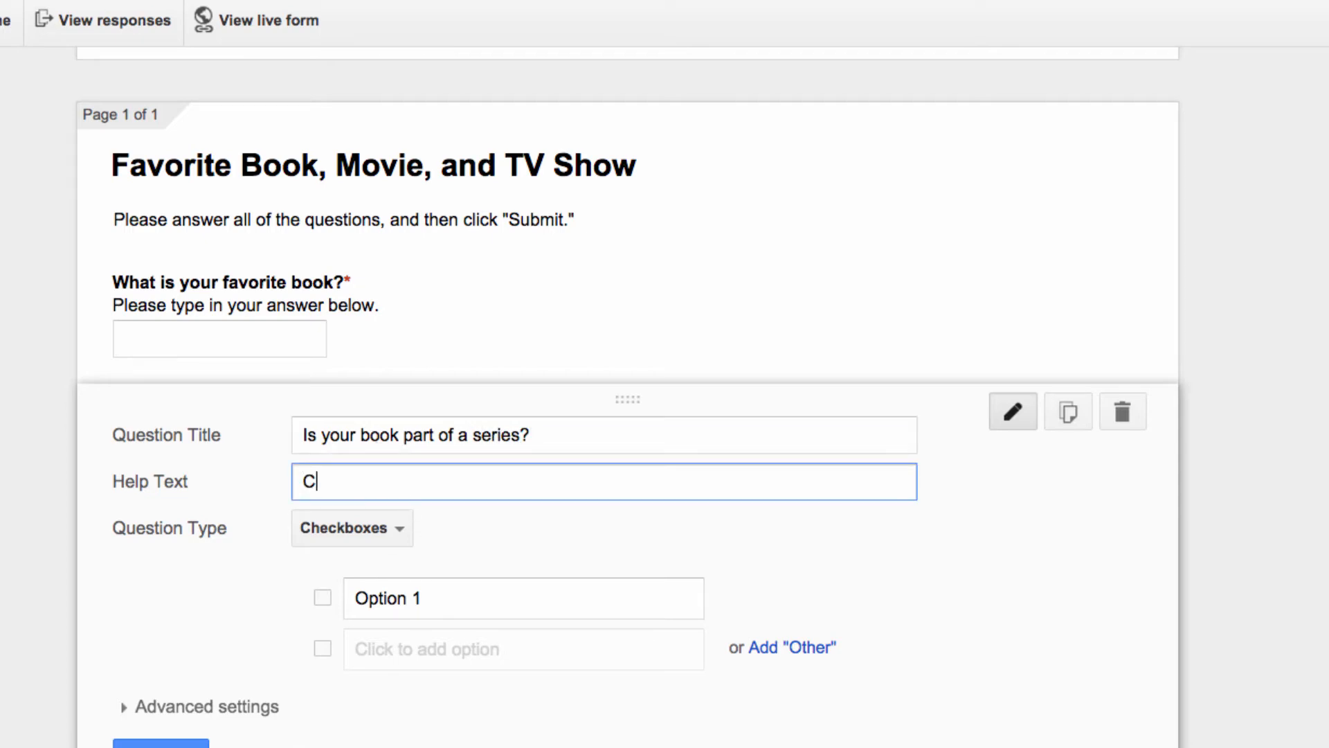
type("heck yes or now.")
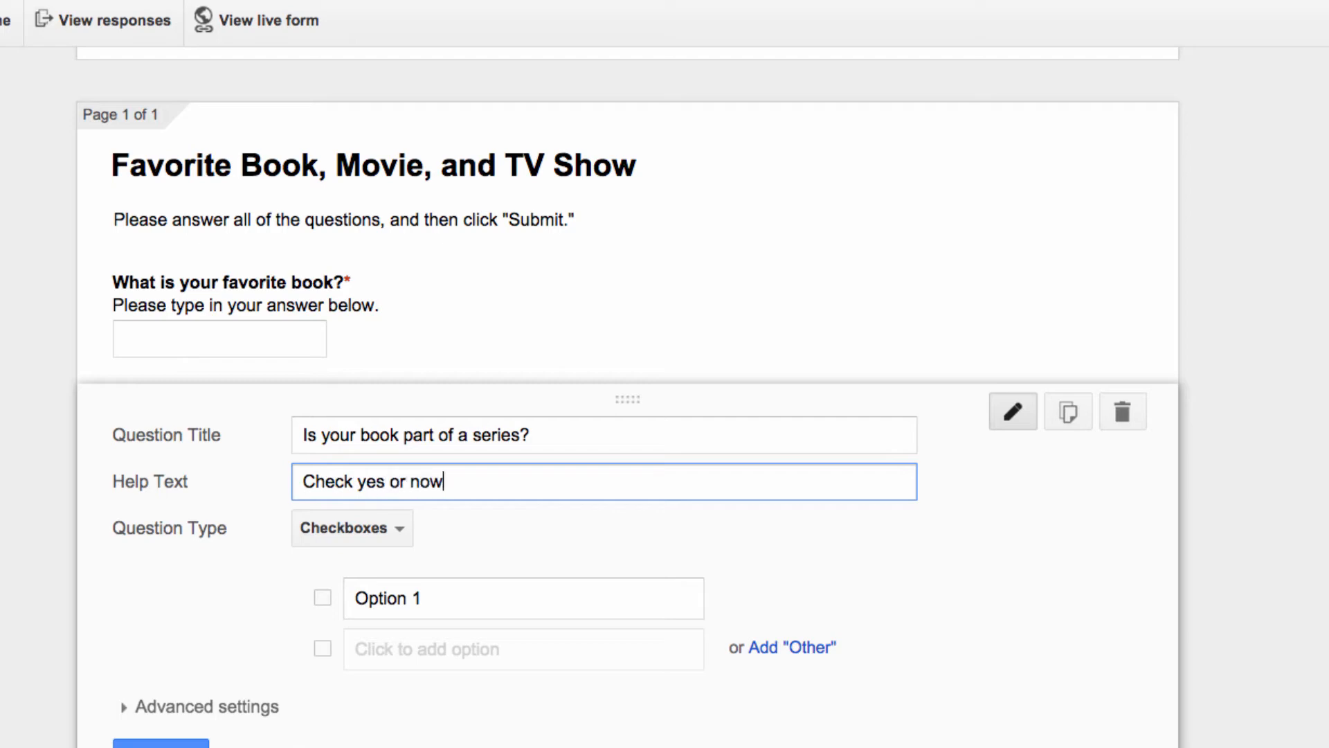
- Correct the book series question's help text to "Check yes or no."
key("BackSpace")
key("BackSpace")
type(".")
- Give the book series question the answer options "Yes" and "No" and make it a required question
left_click(432, 601)
type("Yes")
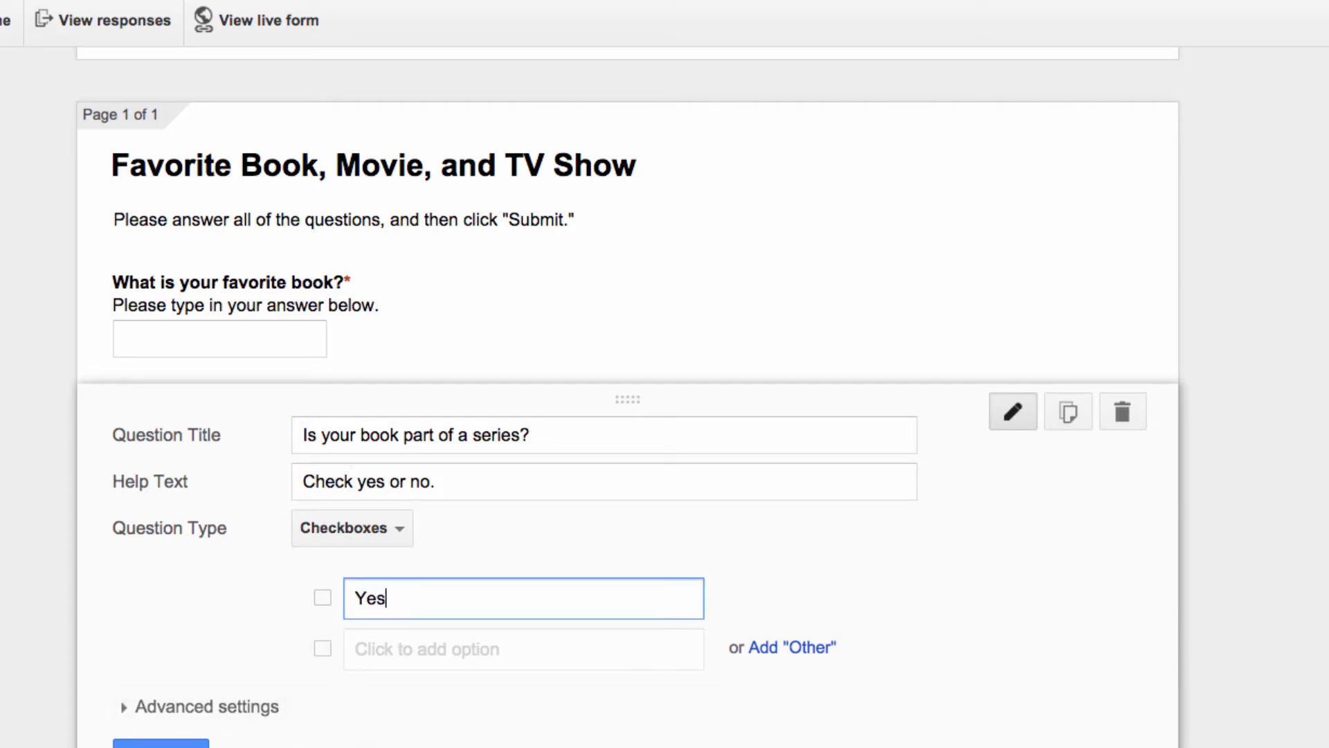
left_click(418, 649)
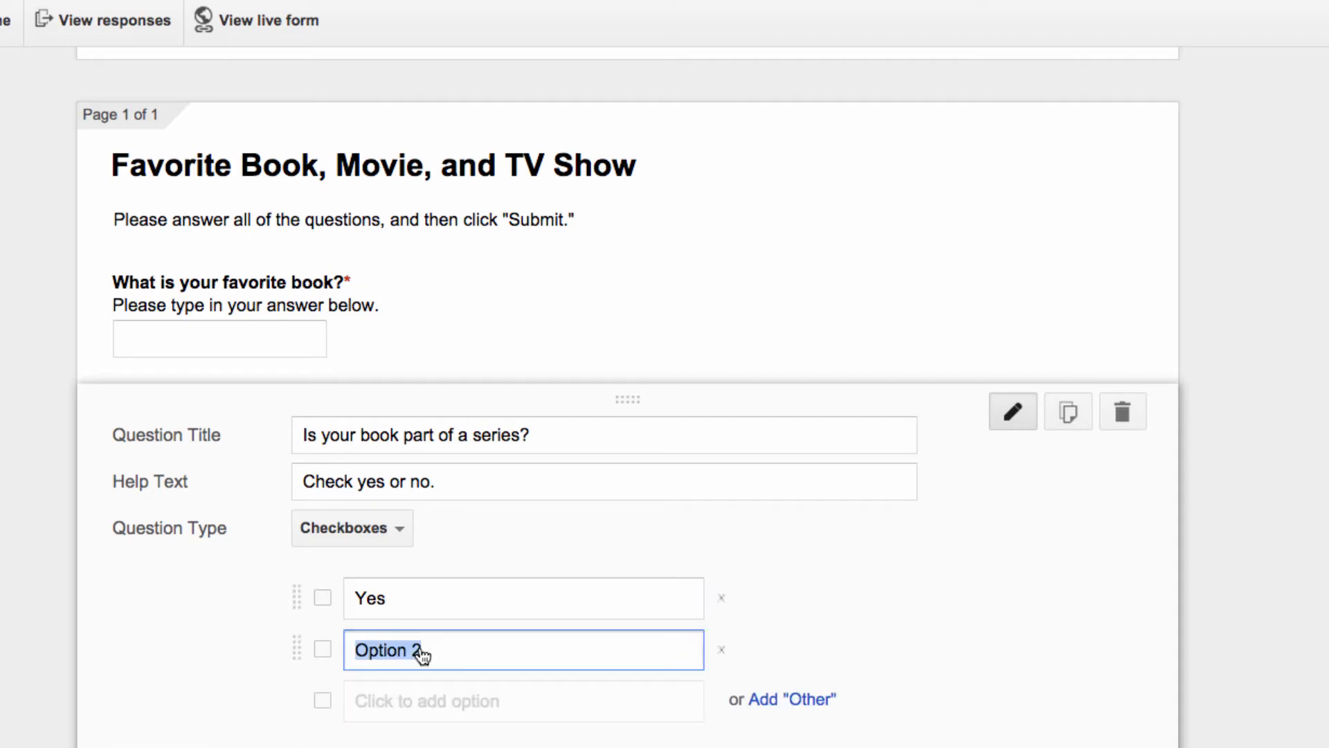
type("No")
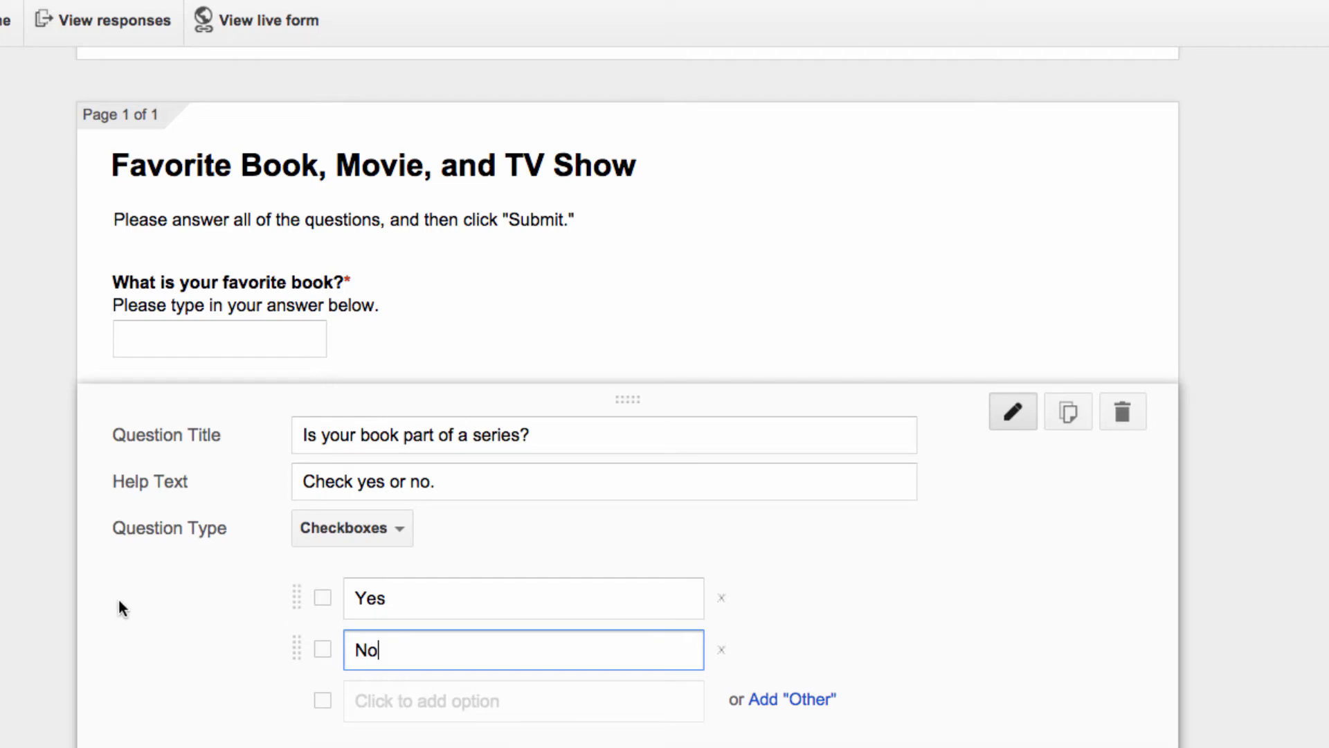
scroll(118, 597, "down", 5)
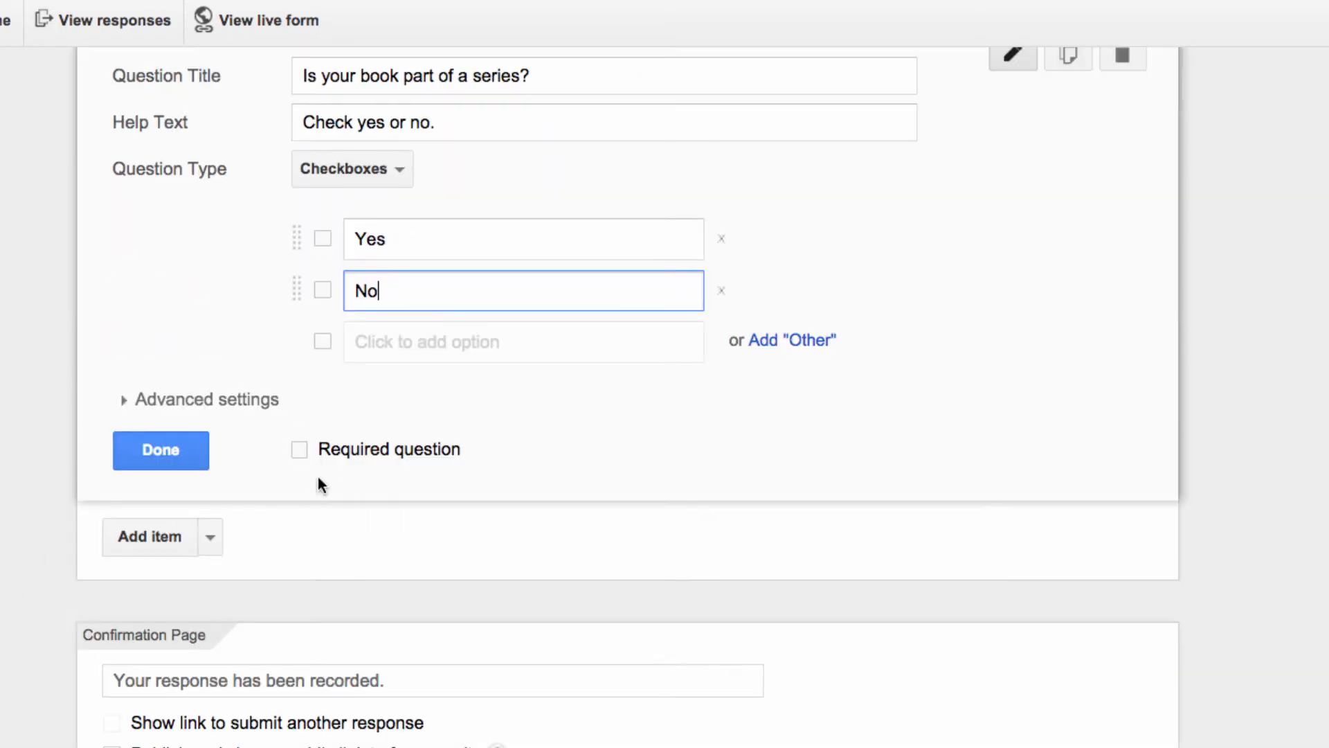
left_click(300, 452)
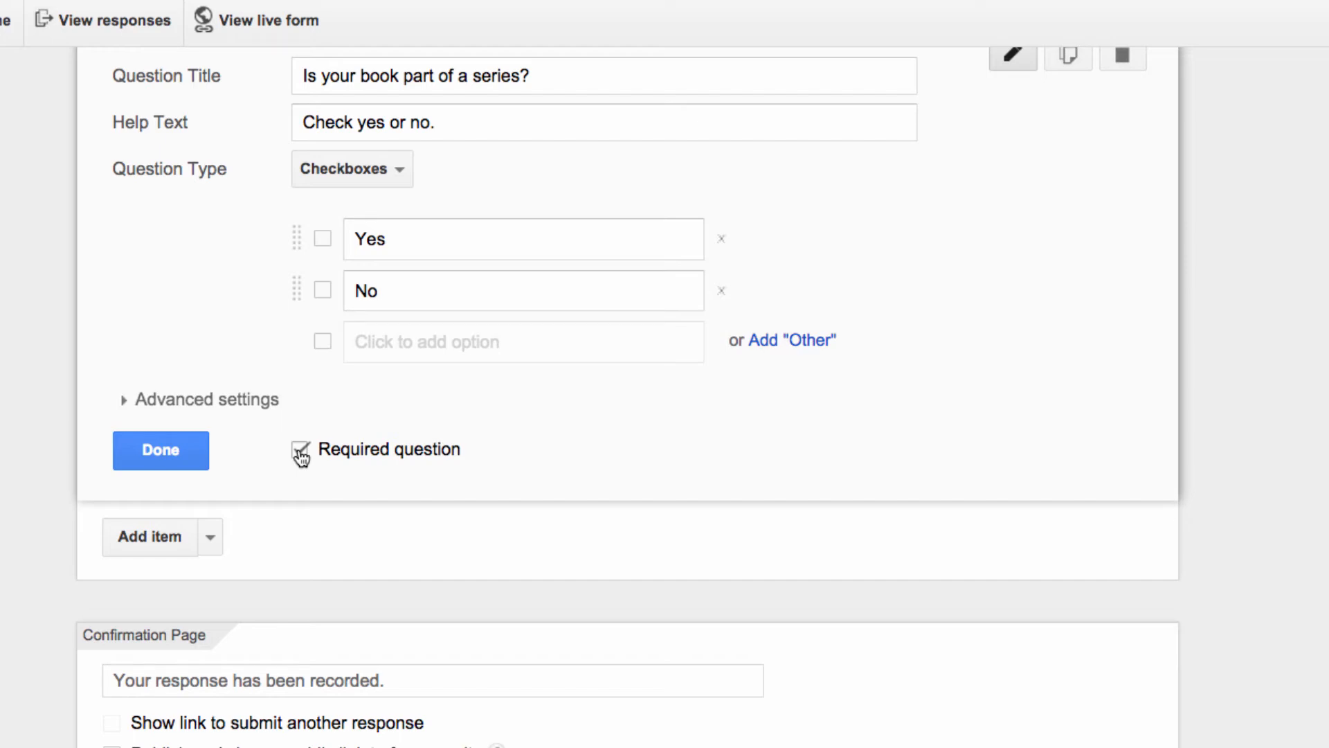
- Add a Text question titled "What is your favorite movie?" below the book series question
scroll(207, 535, "up", 7)
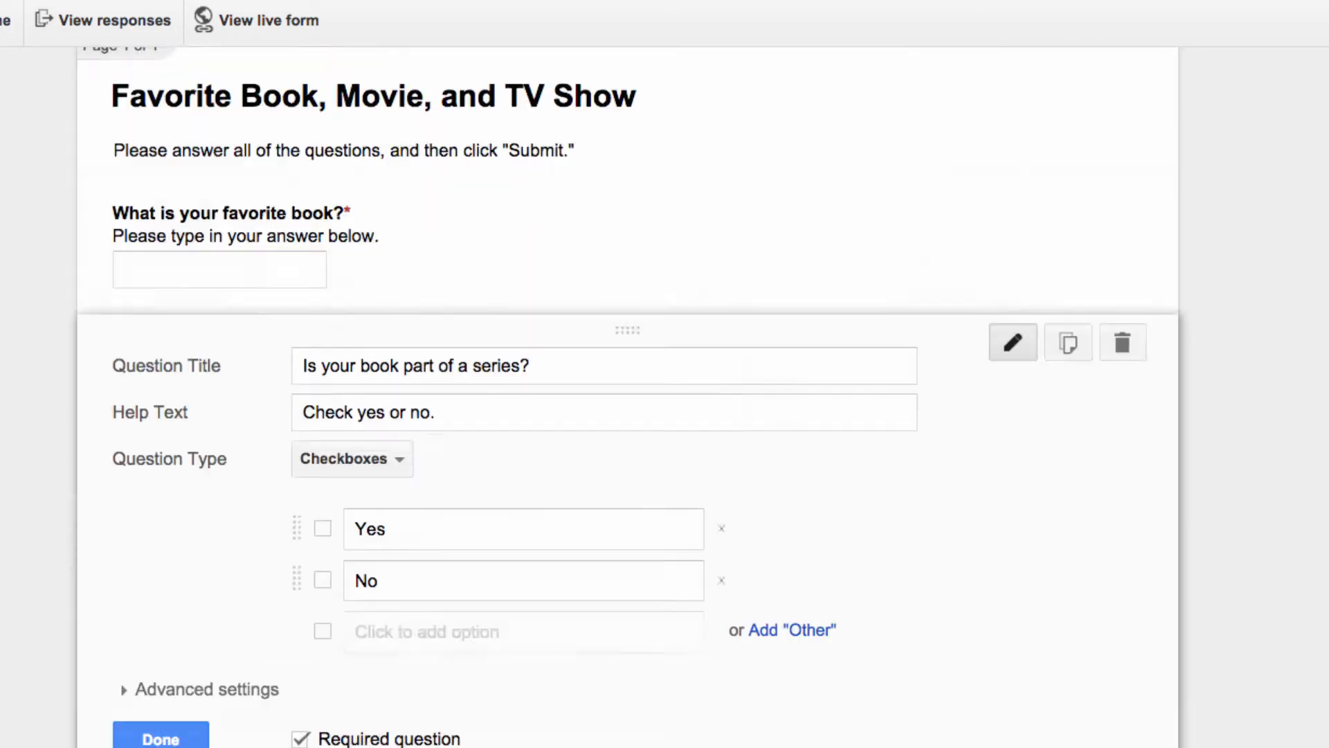
scroll(628, 395, "down", 6)
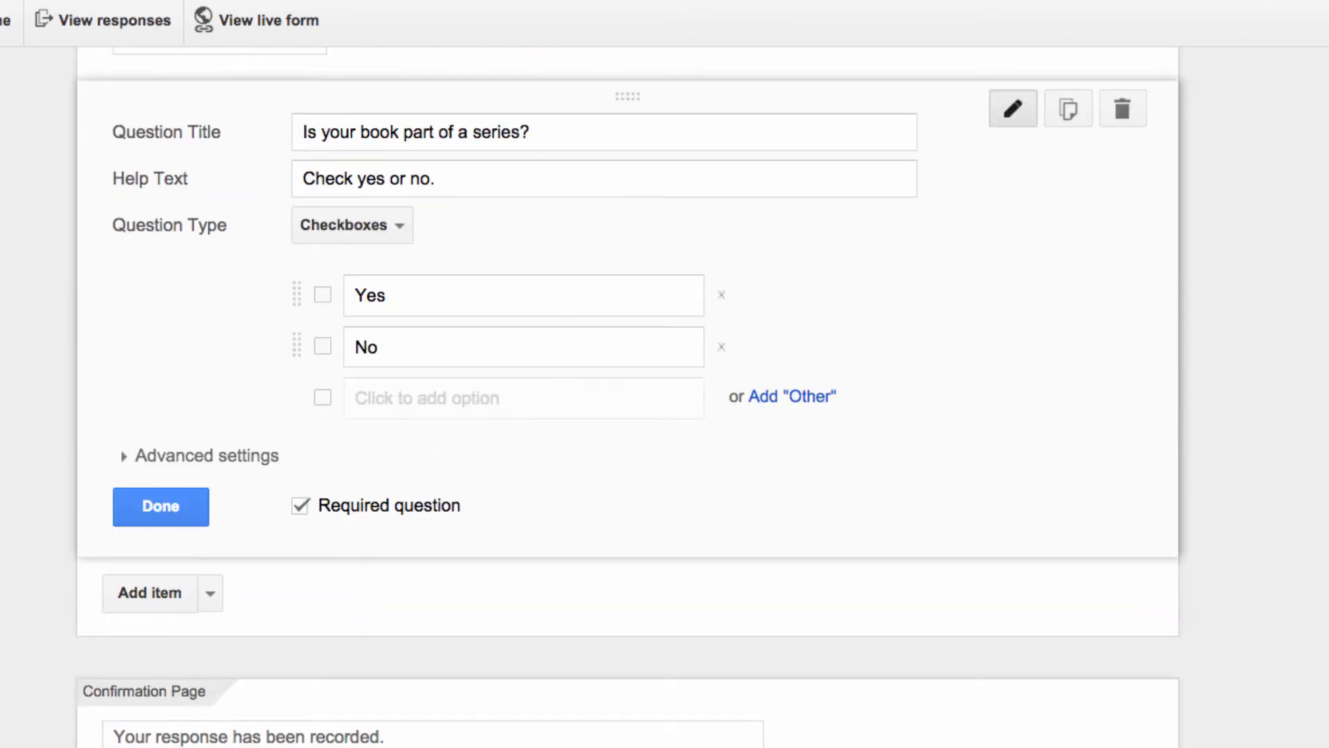
scroll(627, 395, "up", 3)
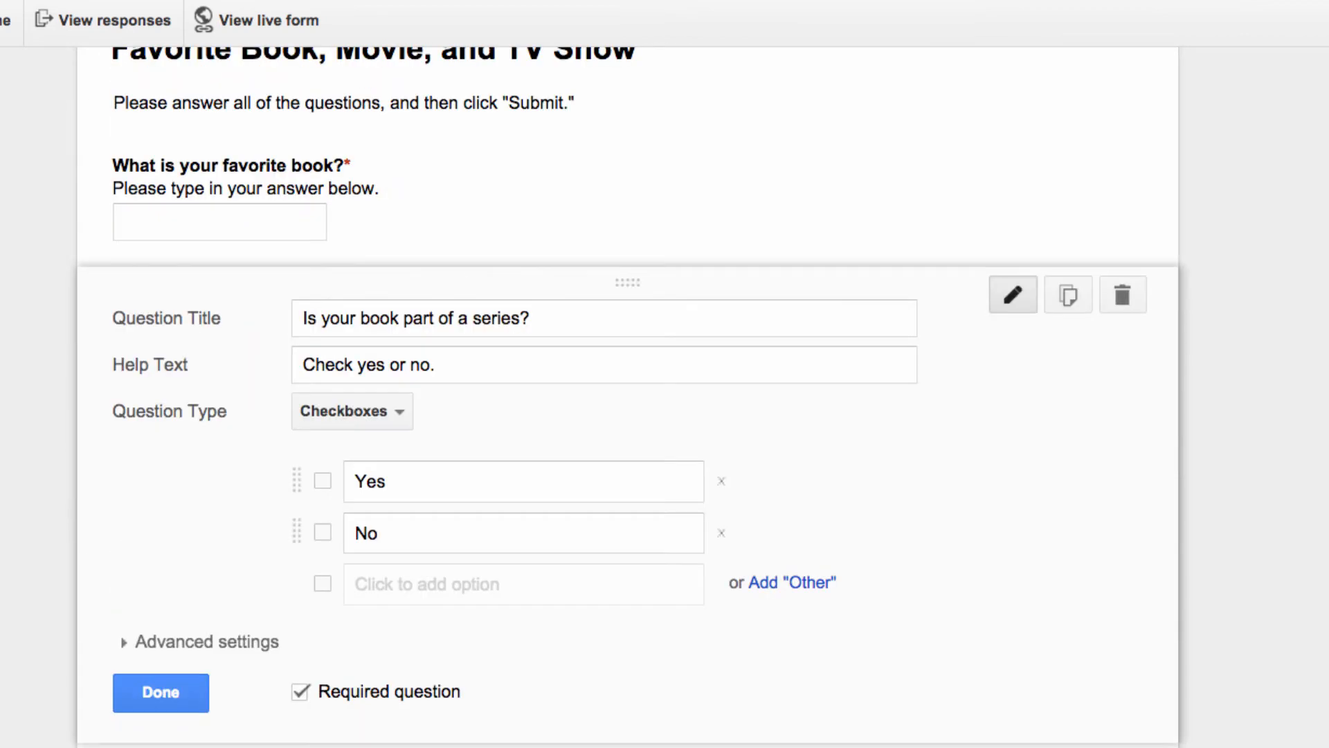
scroll(627, 395, "down", 3)
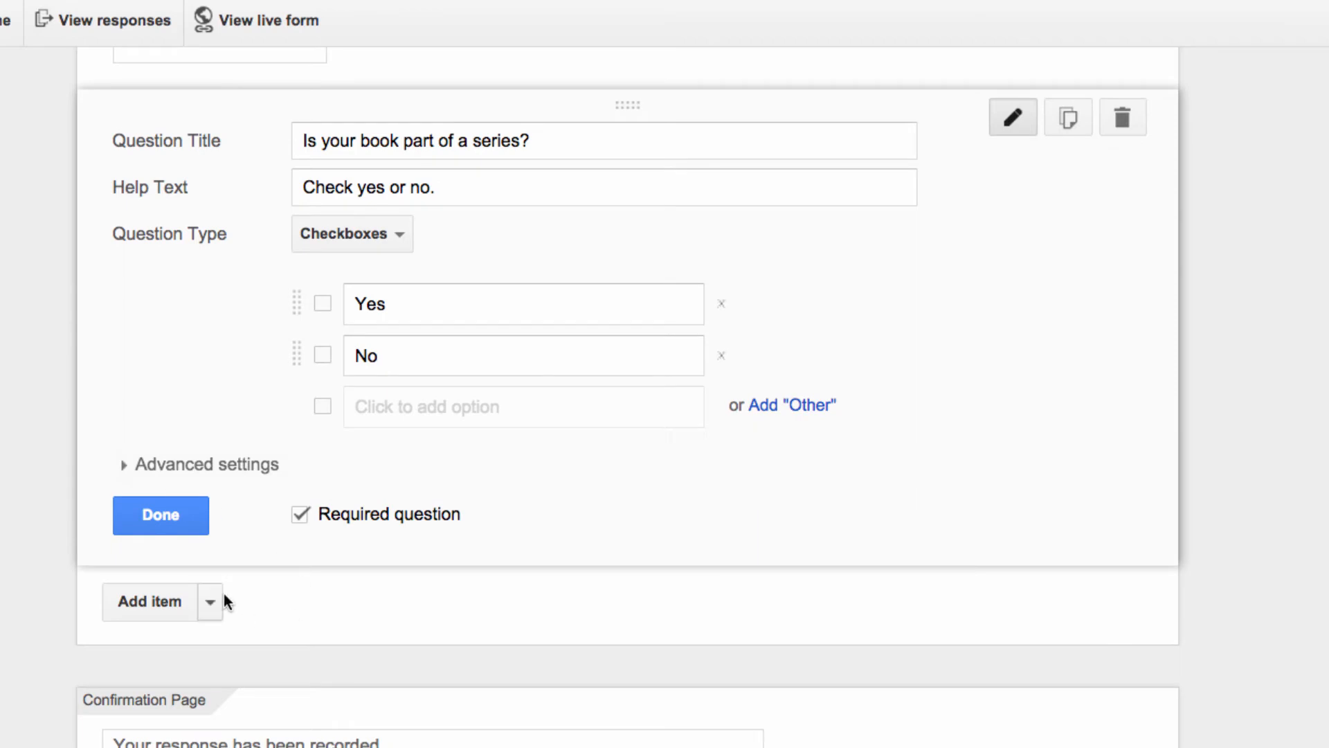
left_click(210, 599)
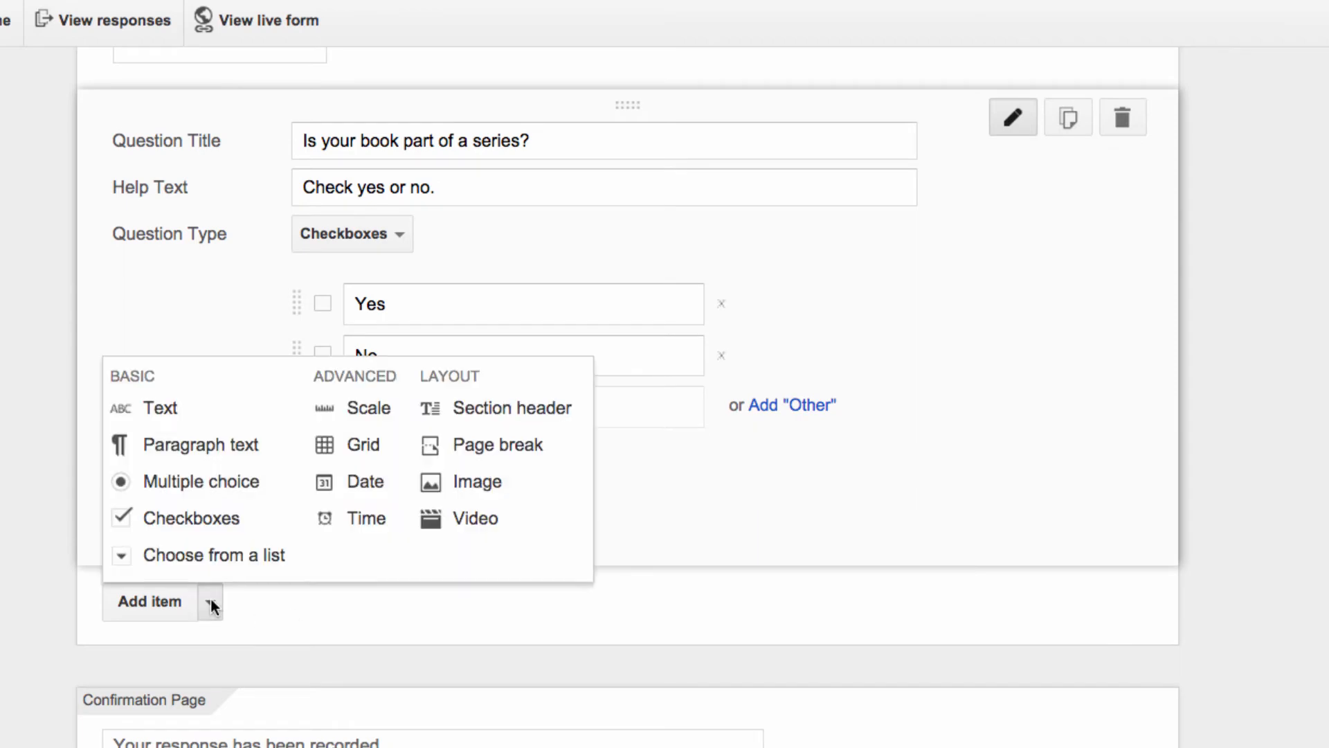
left_click(165, 417)
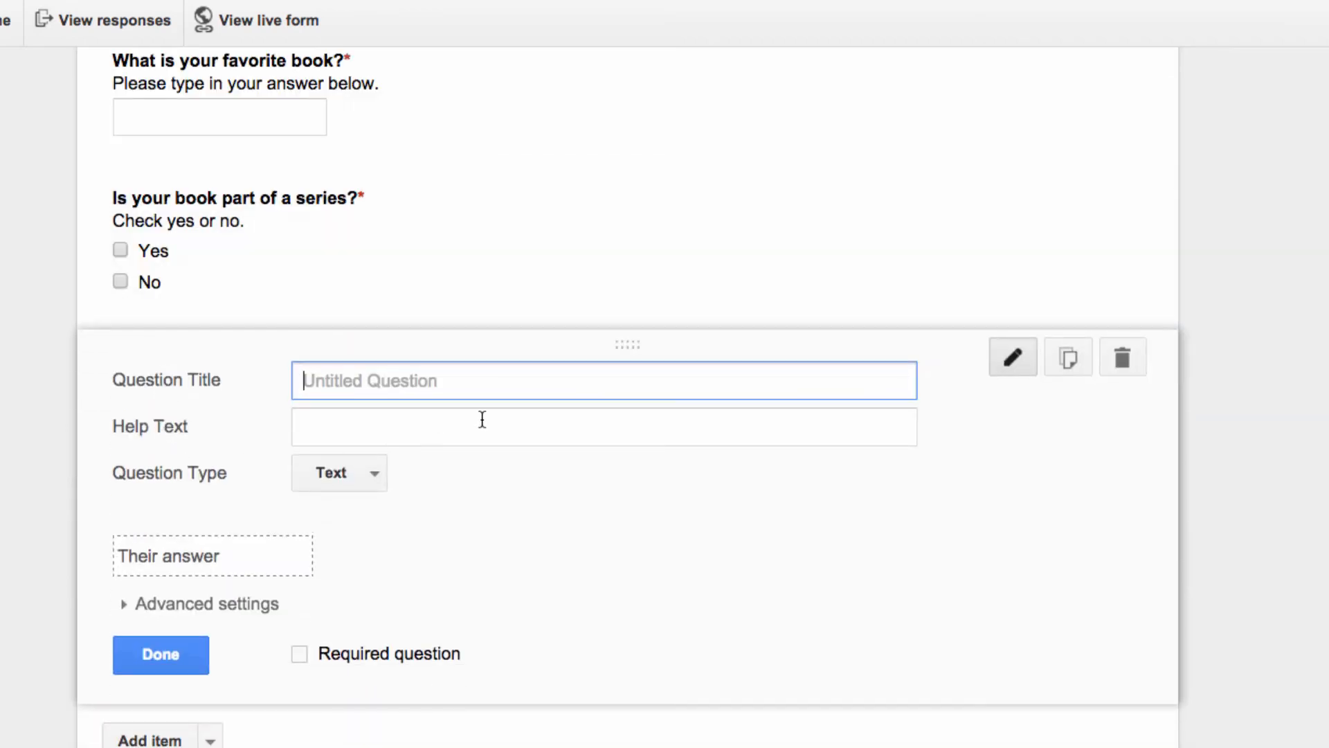
type("What is your fo")
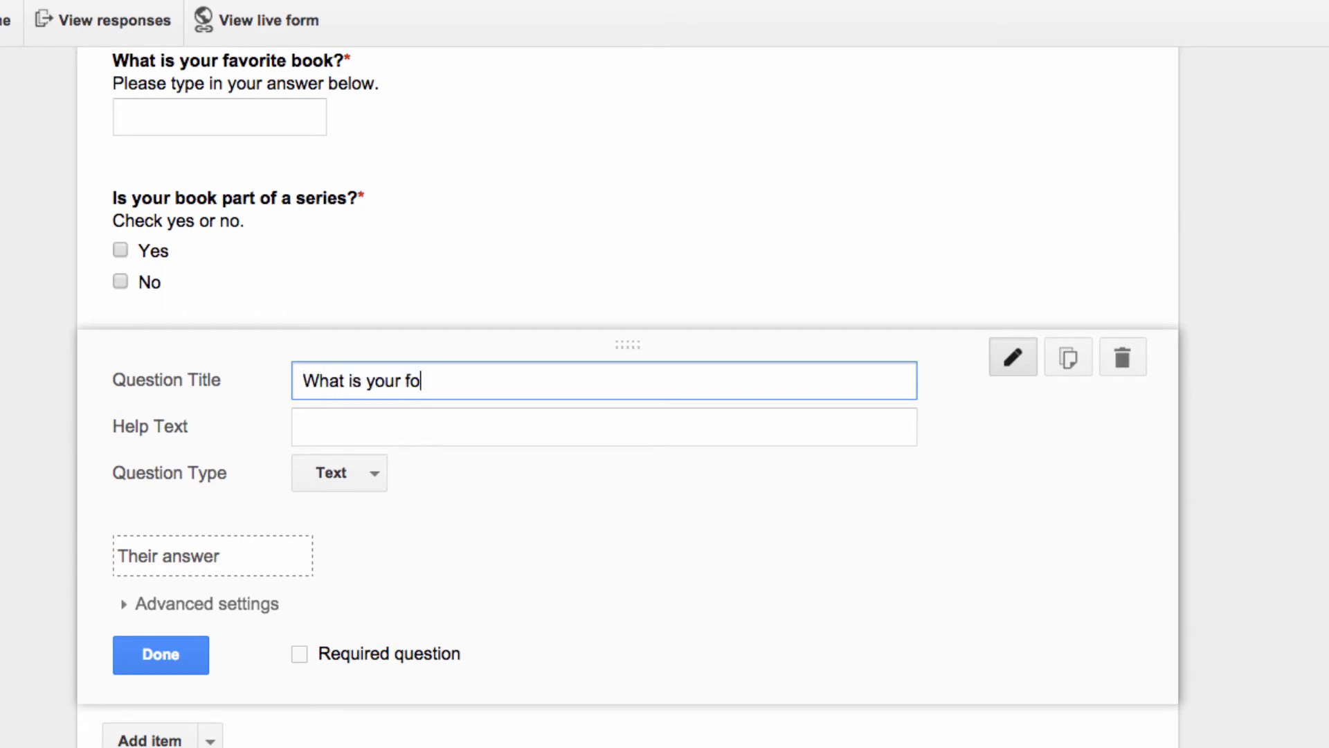
key("BackSpace")
type("avorite movie?")
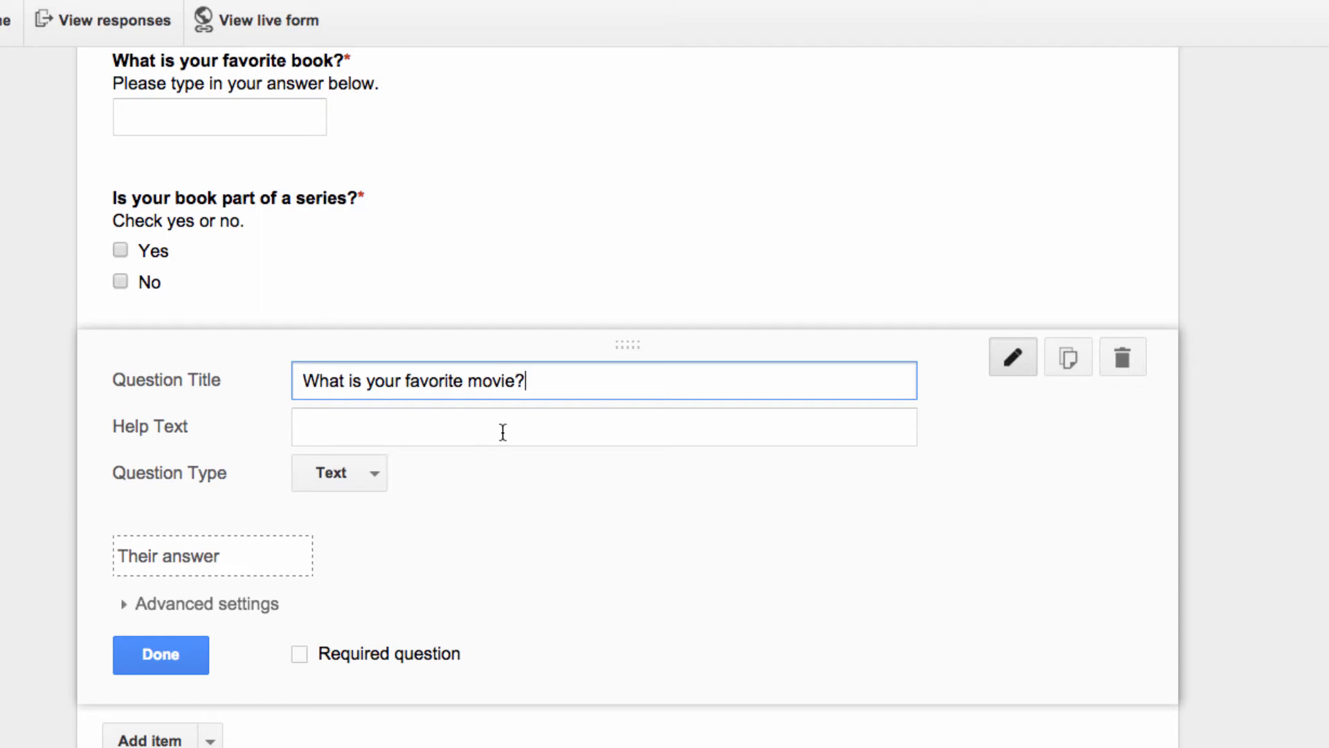
- Set the favorite movie question's help text to "Please type in your answer below." and make it a required question
left_click(378, 432)
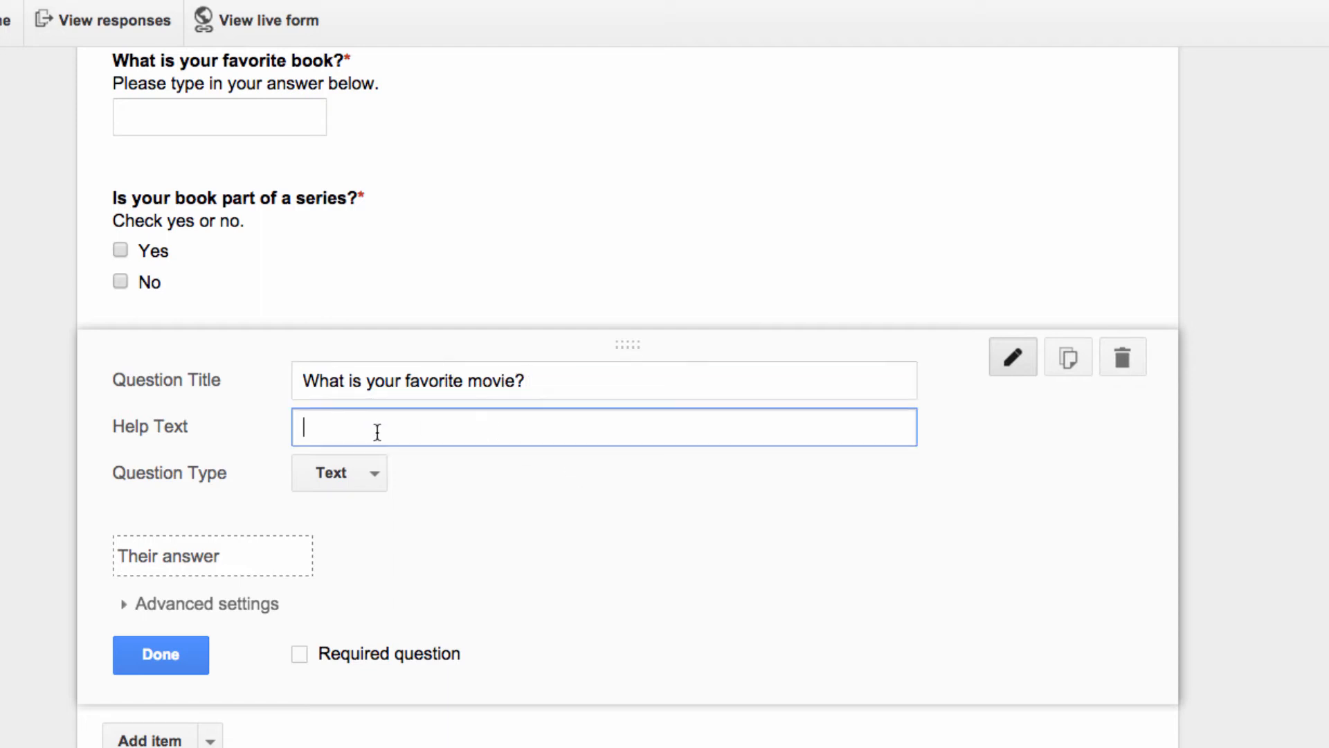
type("Pleaes")
key("BackSpace")
key("BackSpace")
type("se type in your s")
key("BackSpace")
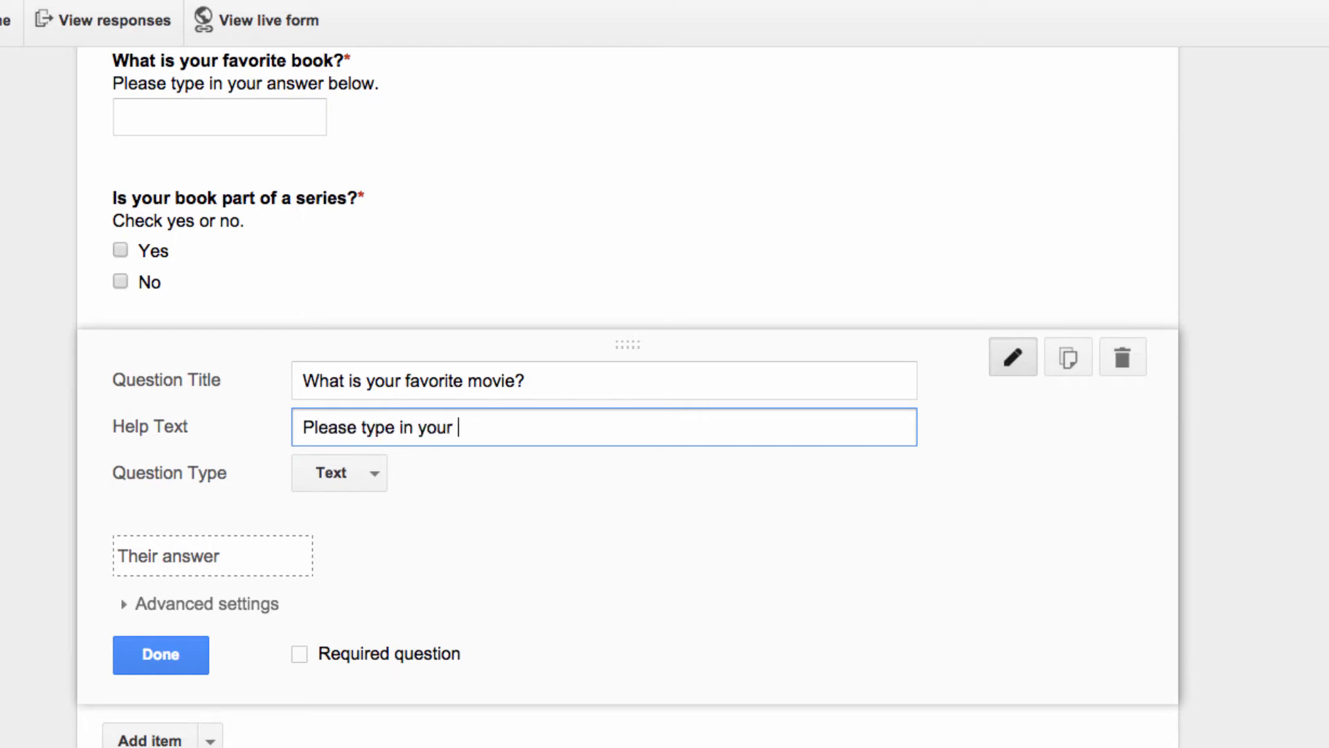
type("answer below.")
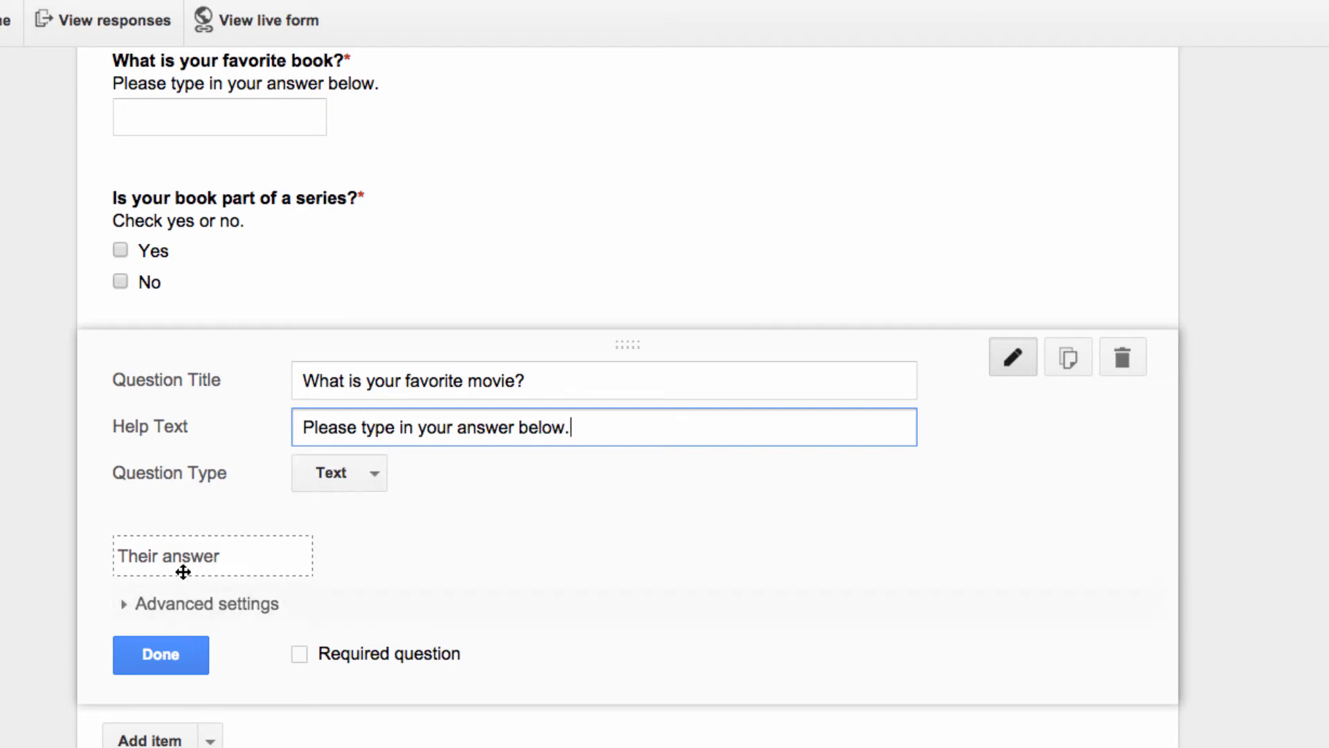
left_click(299, 656)
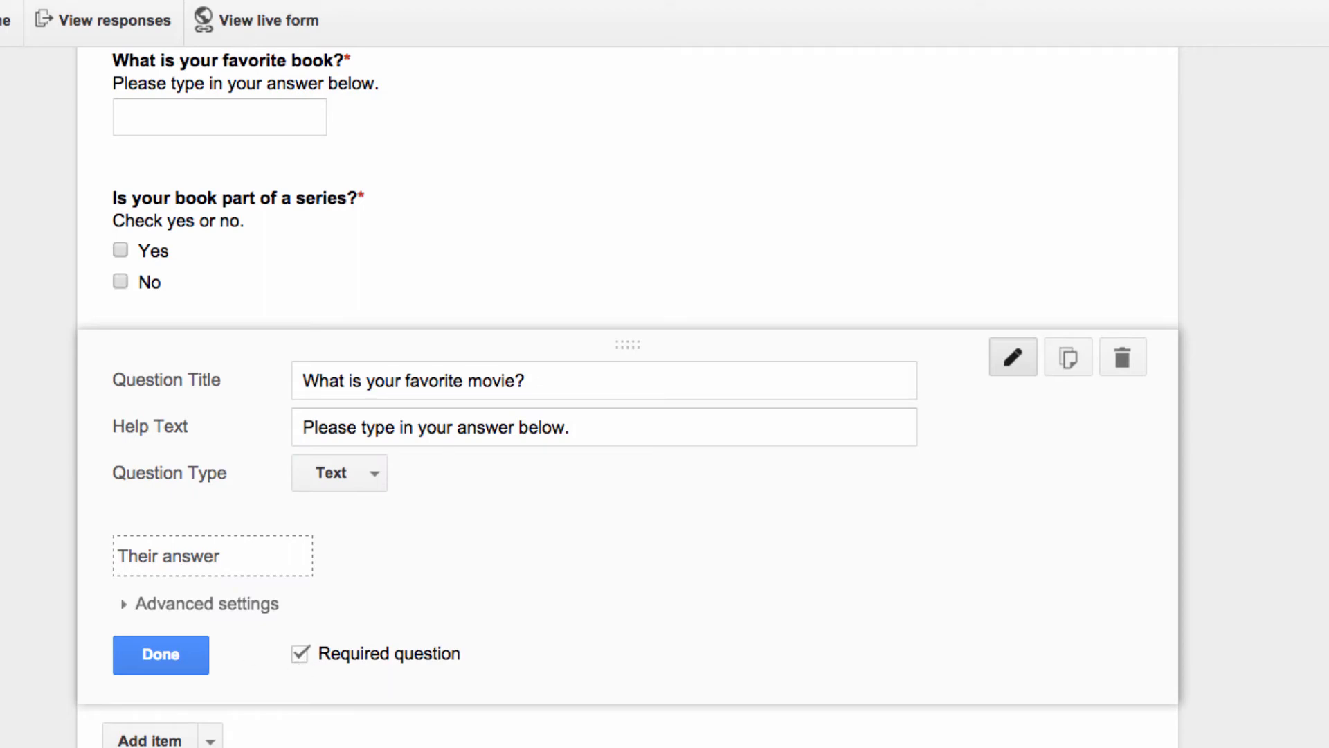
- Add a Grid question titled "How many times have you seen the movie?" below the favorite movie question
scroll(627, 397, "down", 5)
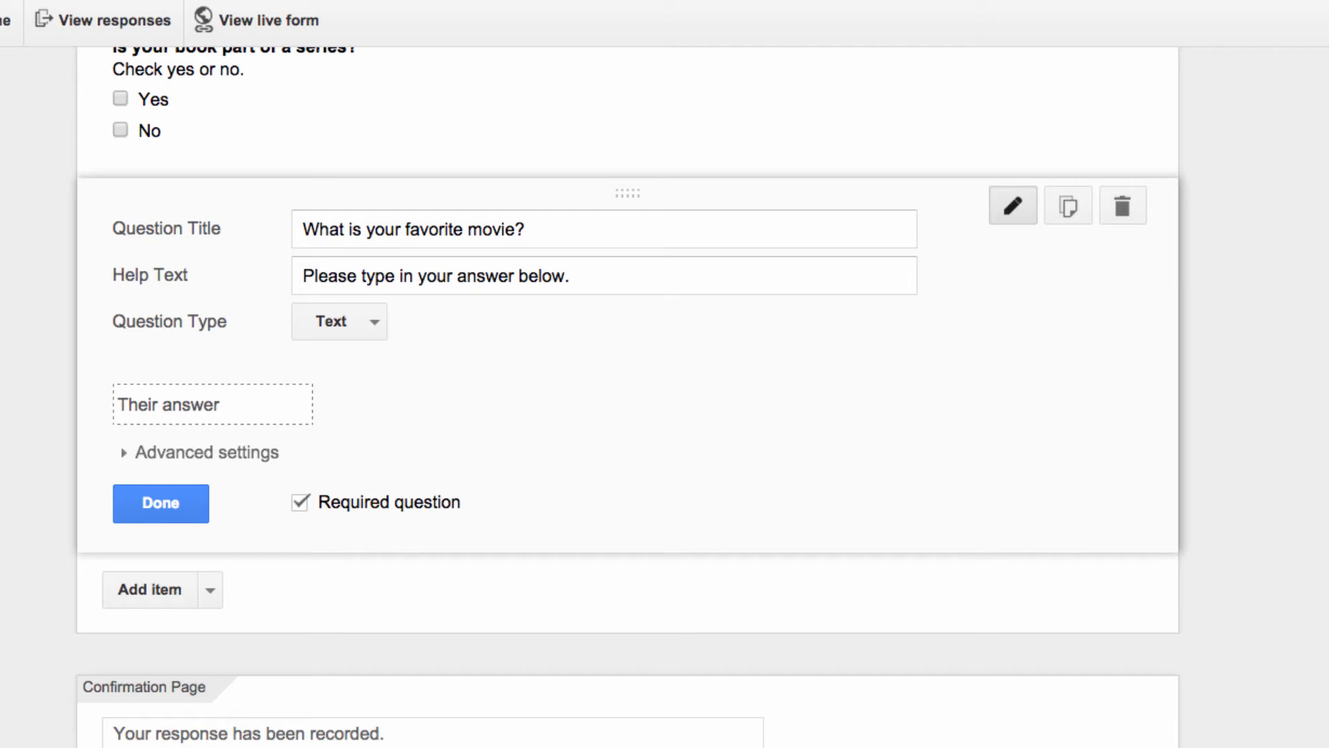
left_click(212, 594)
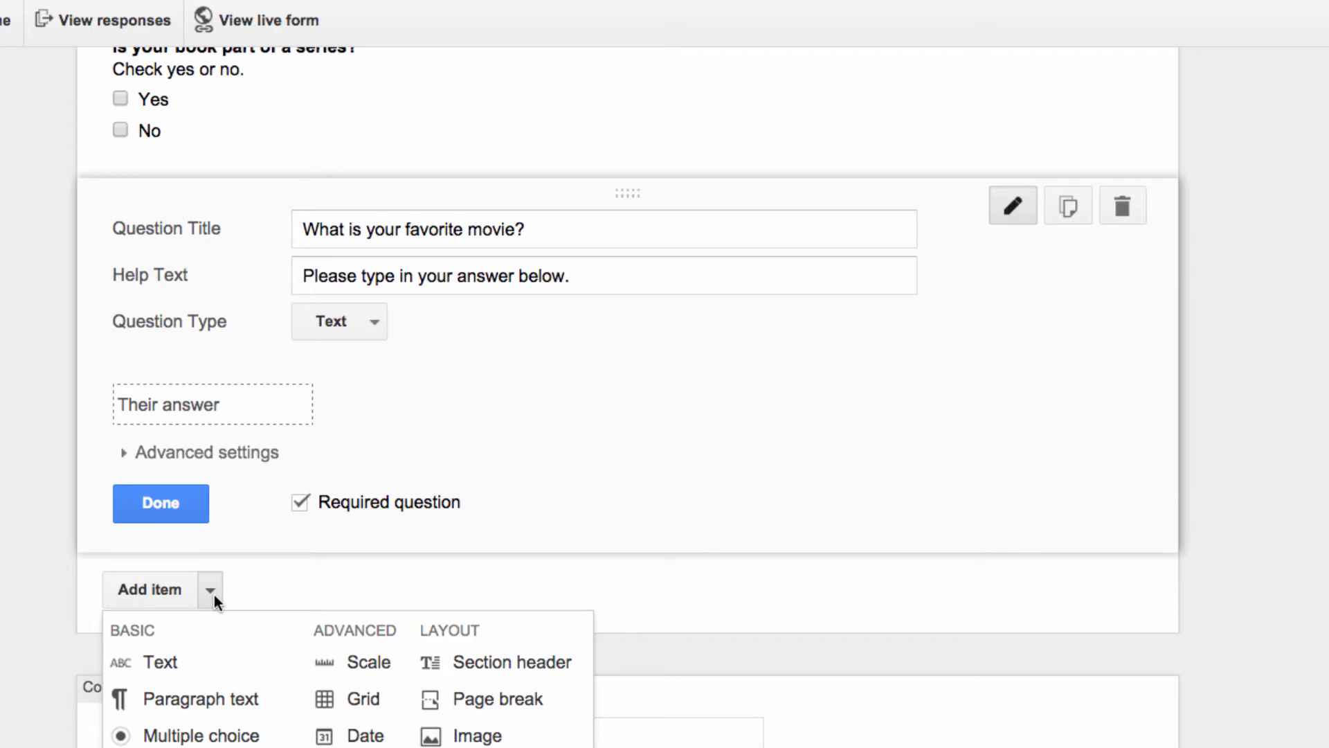
left_click(333, 699)
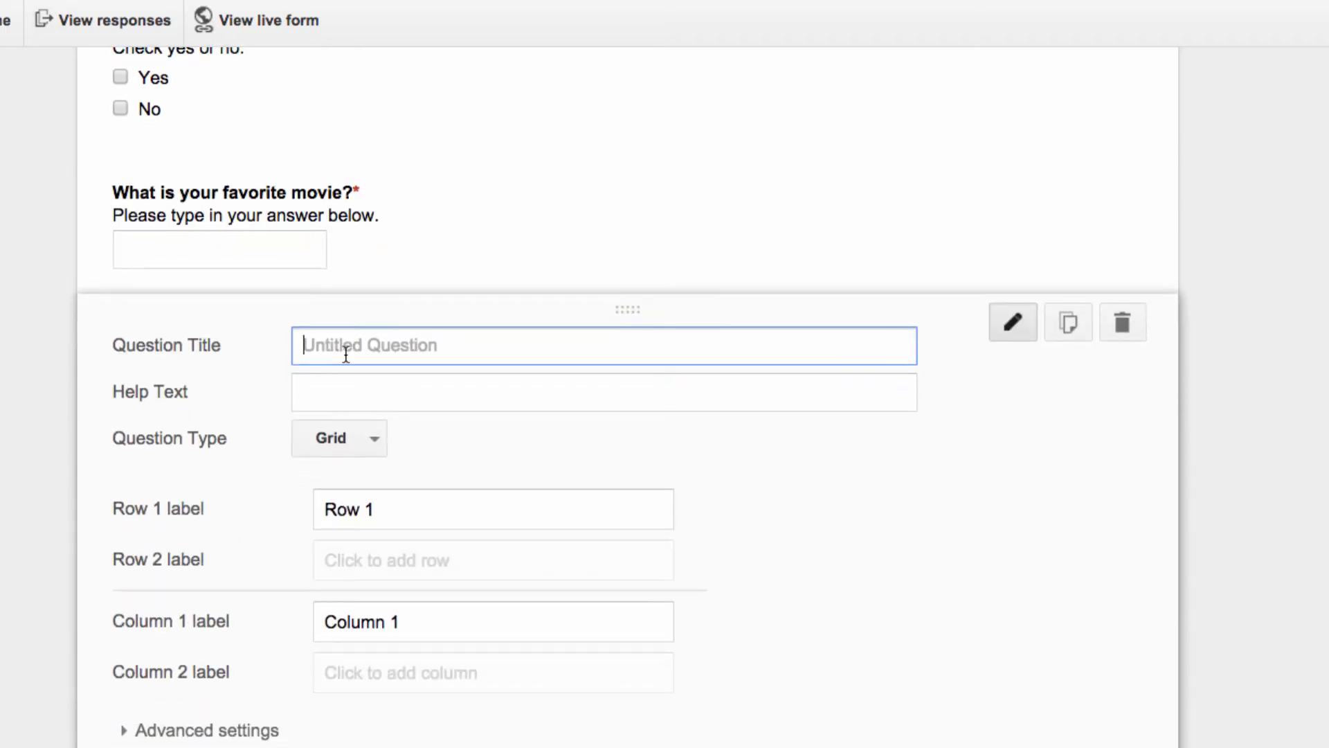
type("H")
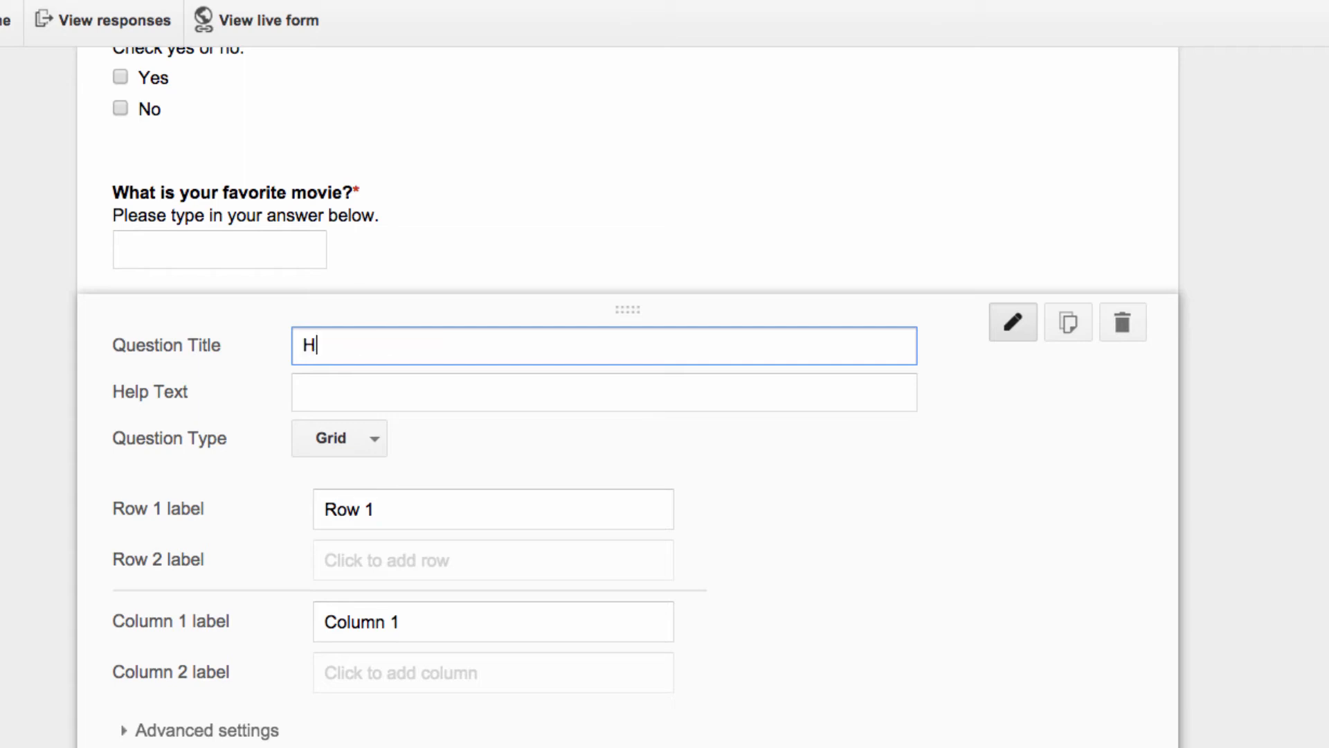
type("ow many times h")
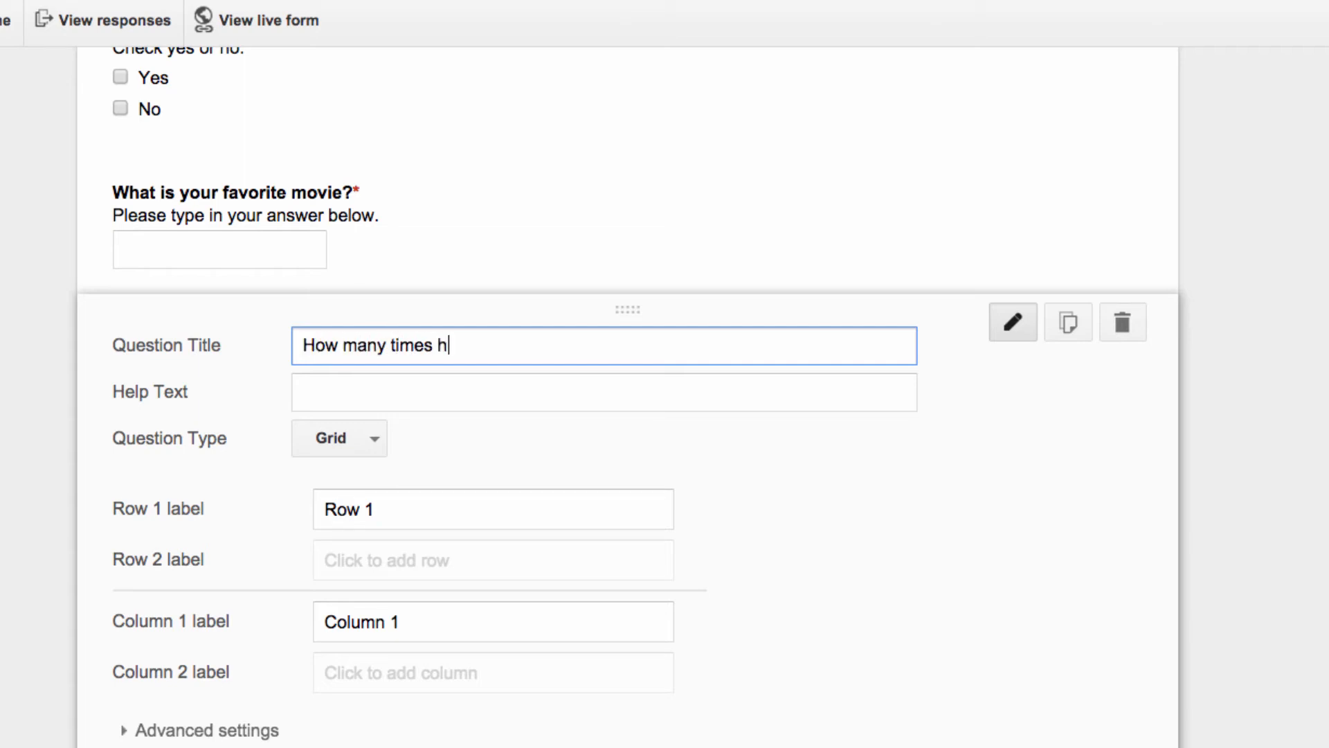
type("ave you seen the movike")
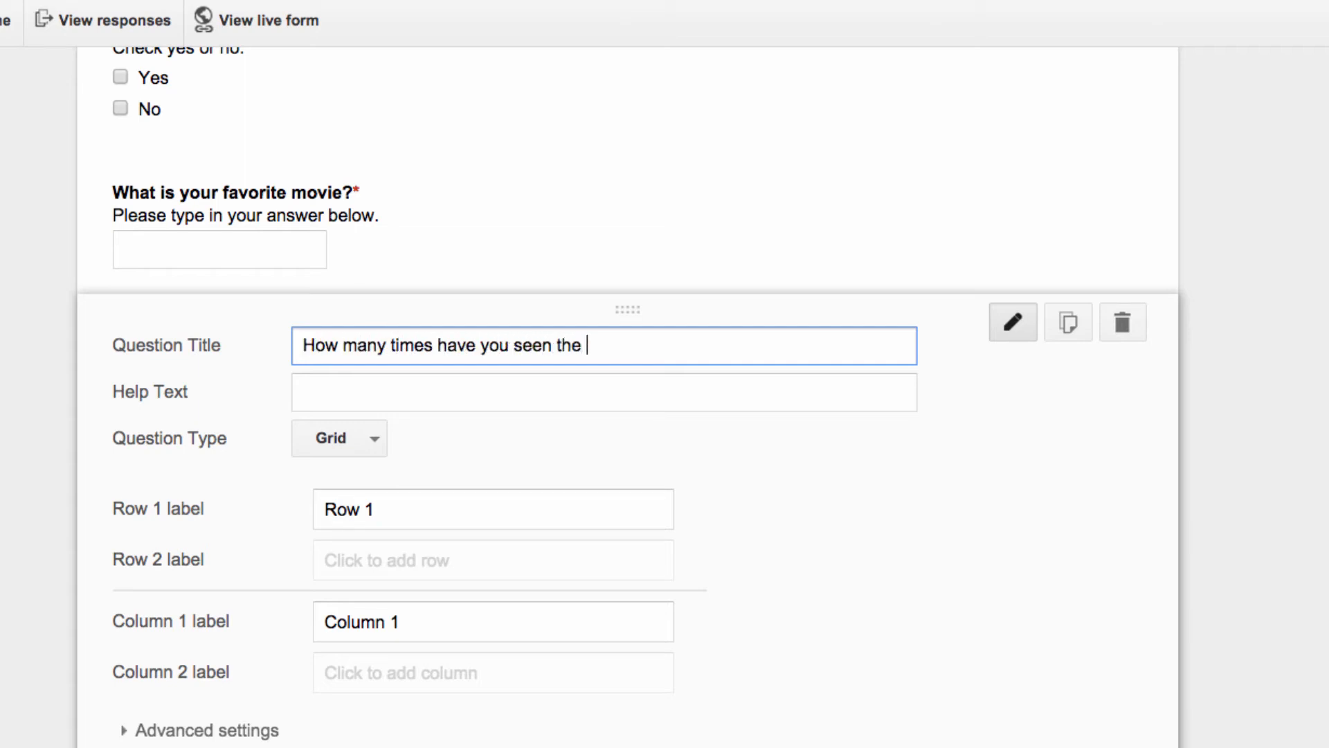
key("BackSpace")
key("BackSpace")
type("e?")
- Enter "Please check one." as both the help text and the first row label of the grid question
left_click(442, 406)
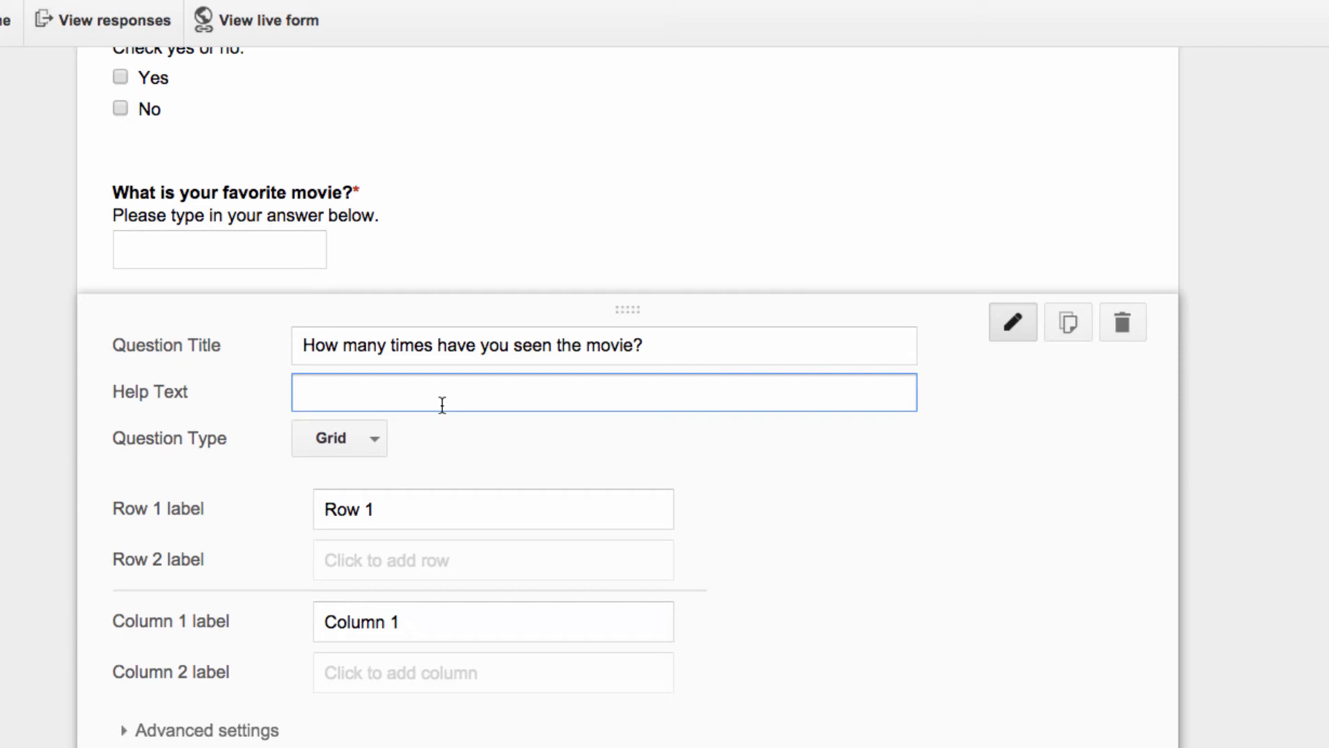
type("Please check one.")
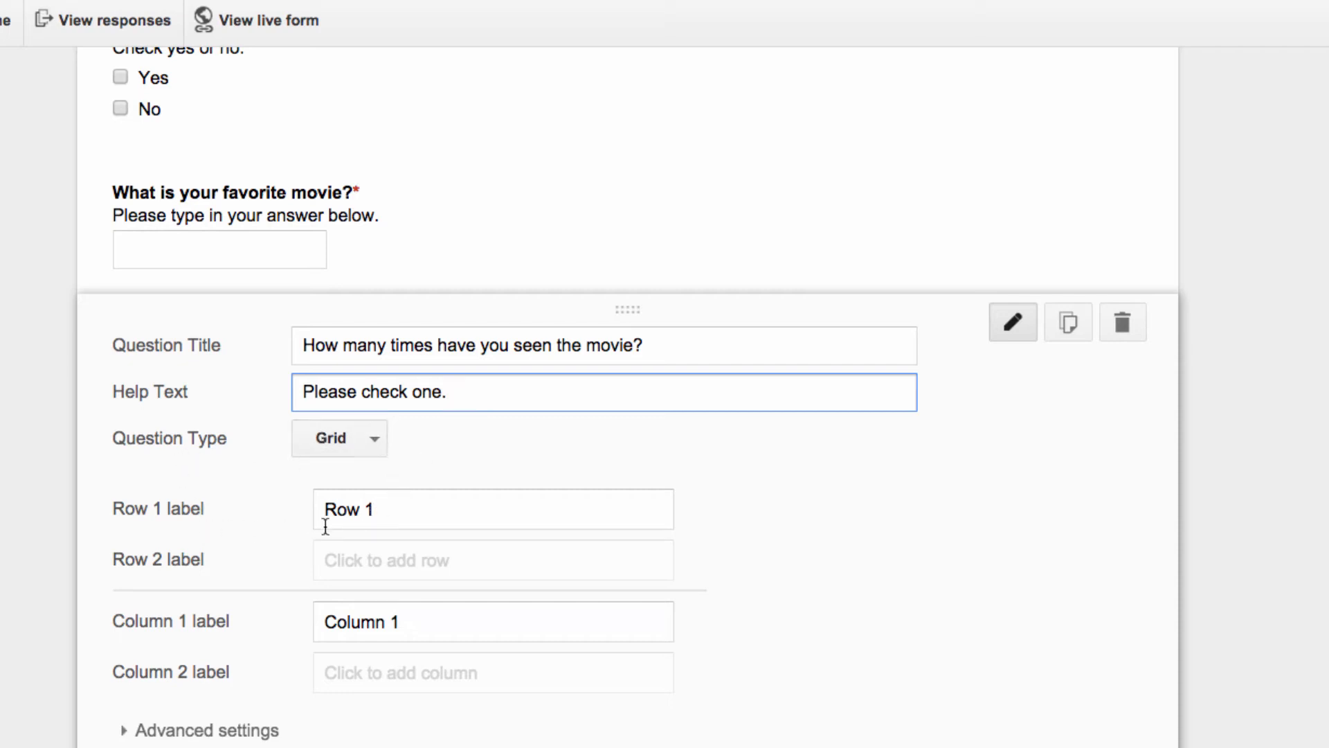
left_click(382, 514)
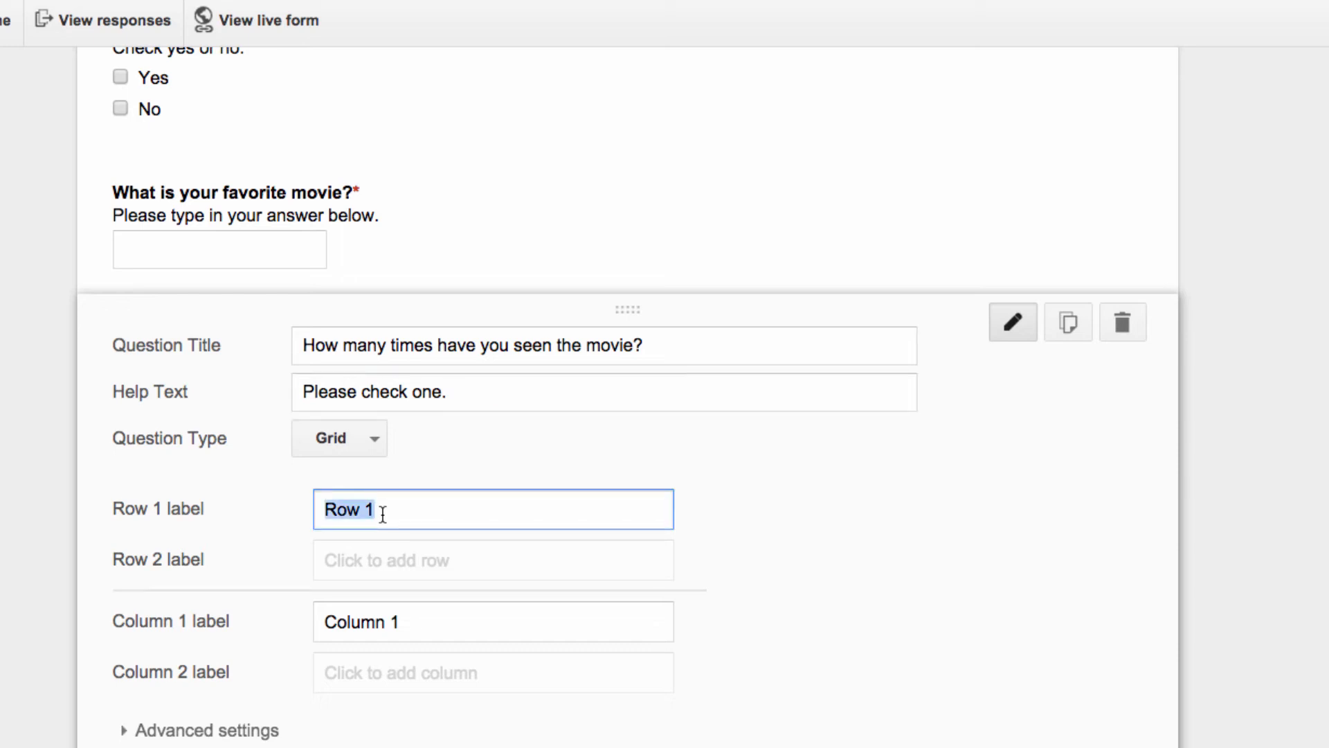
type("OPle")
key("BackSpace")
key("BackSpace")
key("BackSpace")
key("BackSpace")
type("Please check one.")
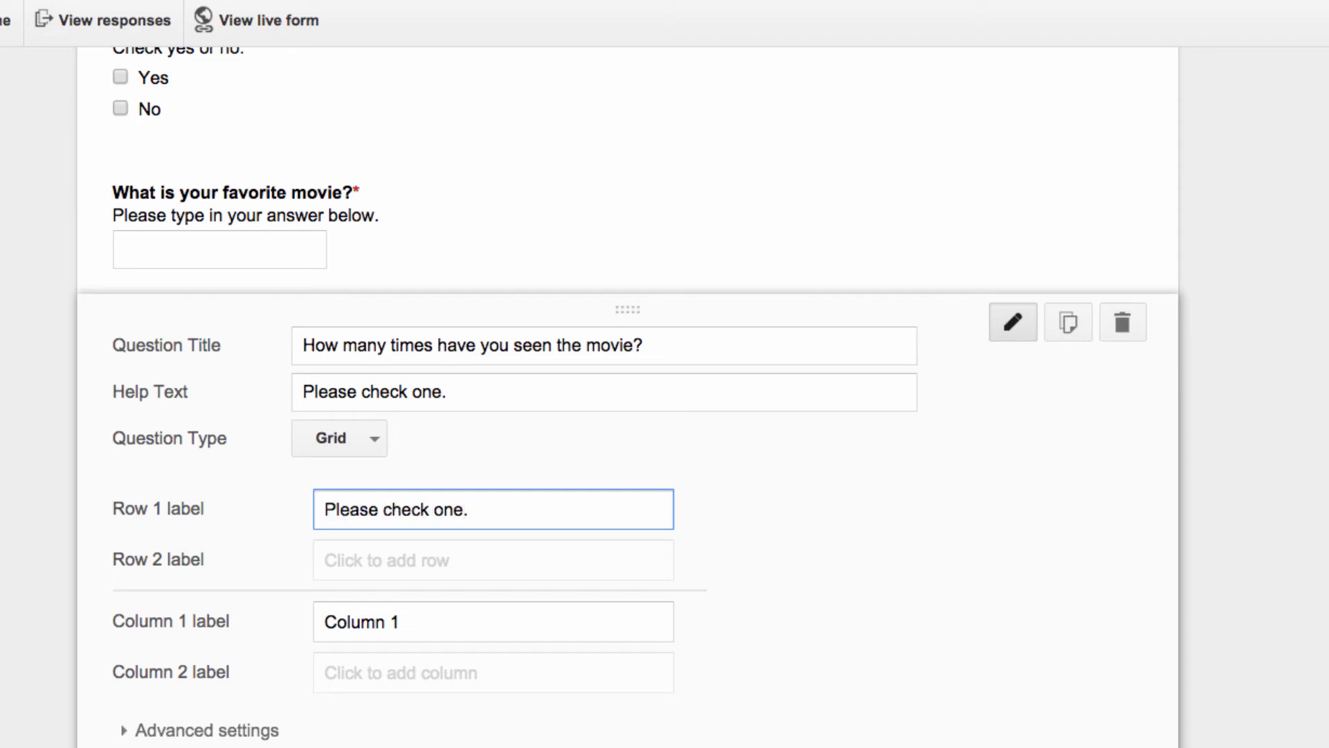
- Label the grid question's first two columns "1 time" and "2 times"
left_click(415, 623)
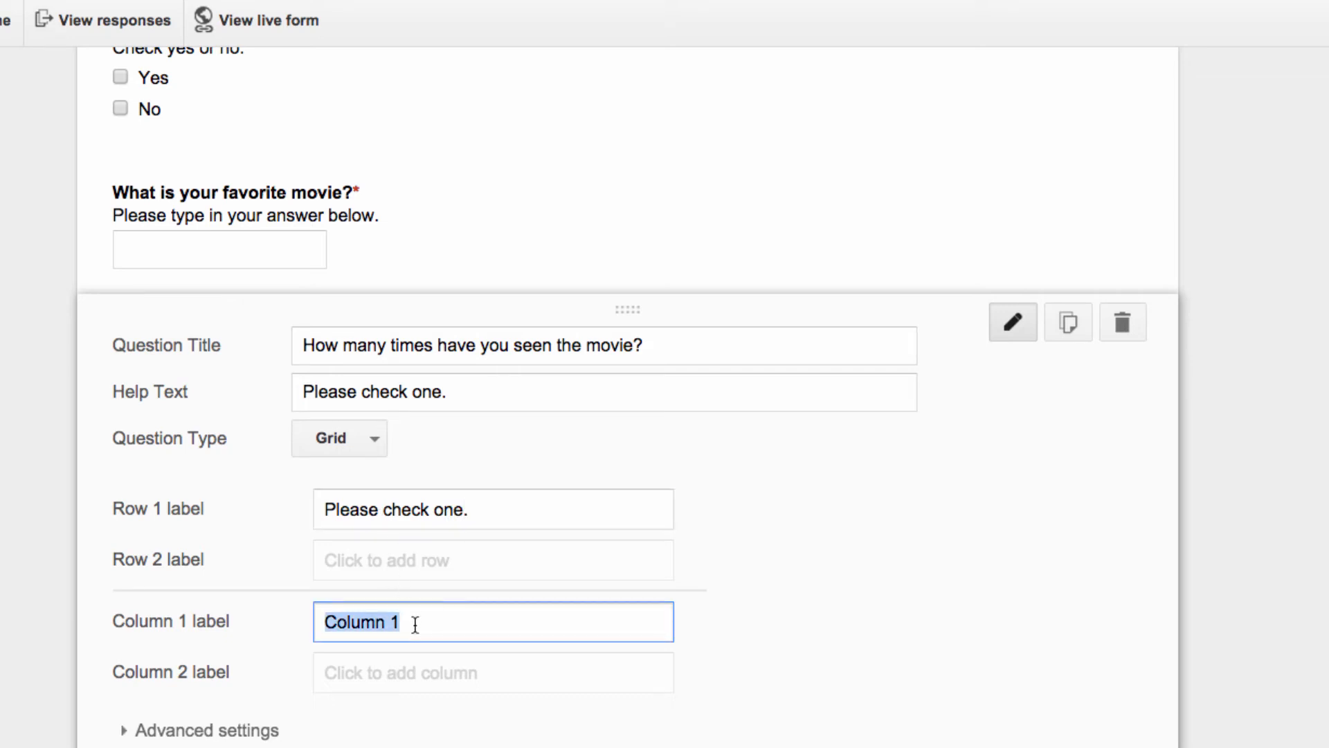
type("1 T")
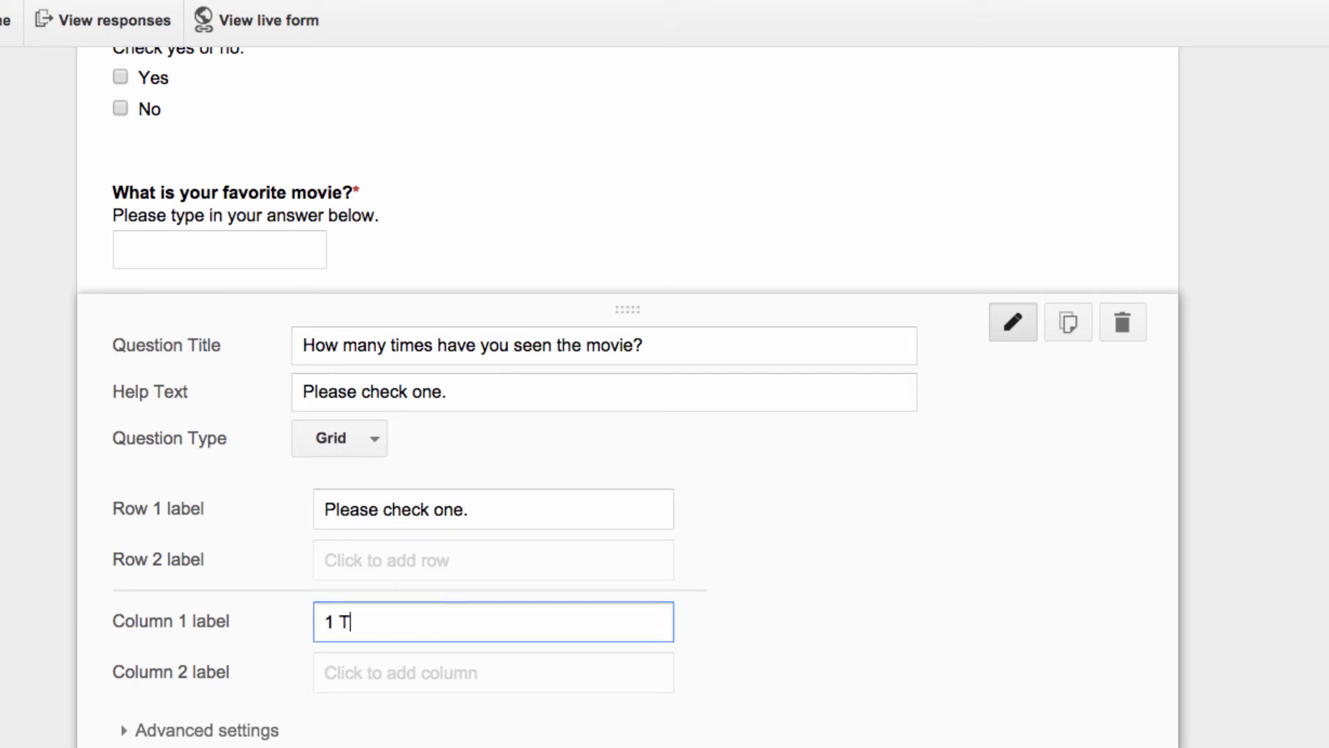
key("BackSpace")
type("time")
left_click(434, 681)
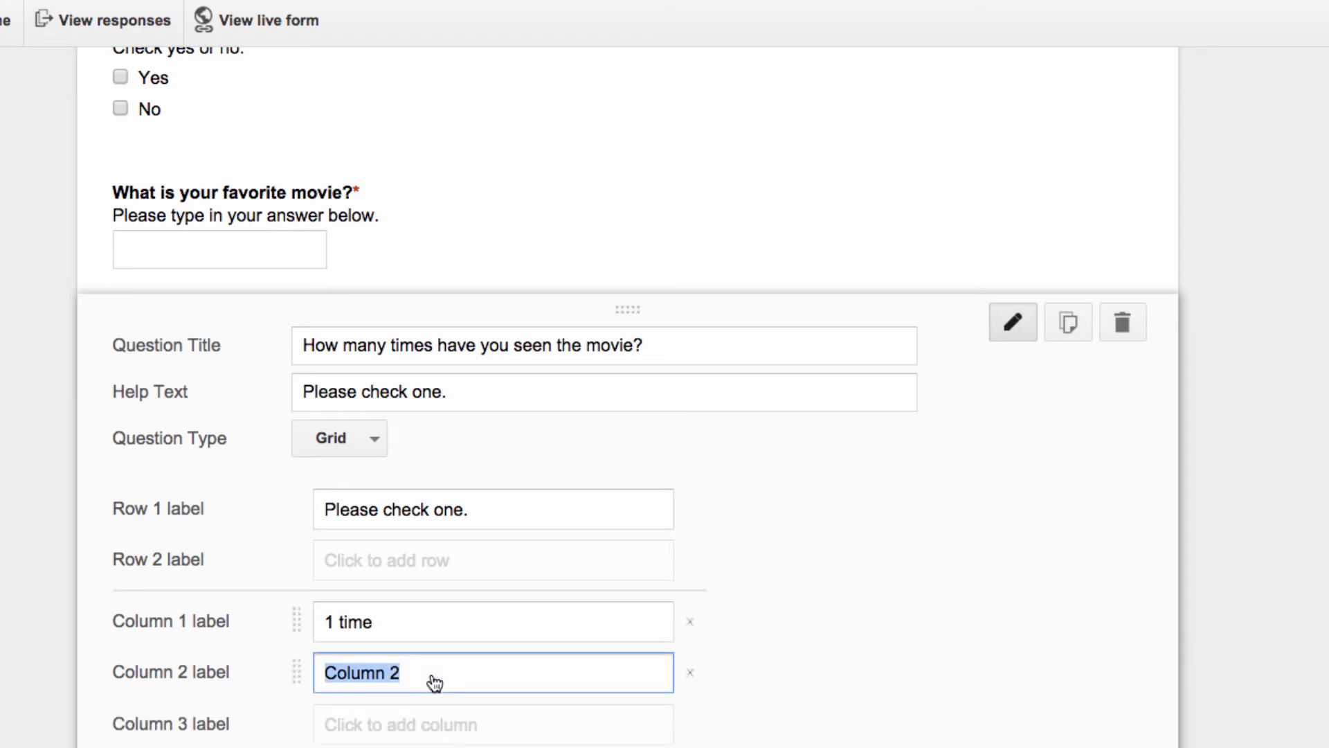
type("2 tgime")
key("BackSpace")
key("BackSpace")
key("BackSpace")
key("BackSpace")
type("i")
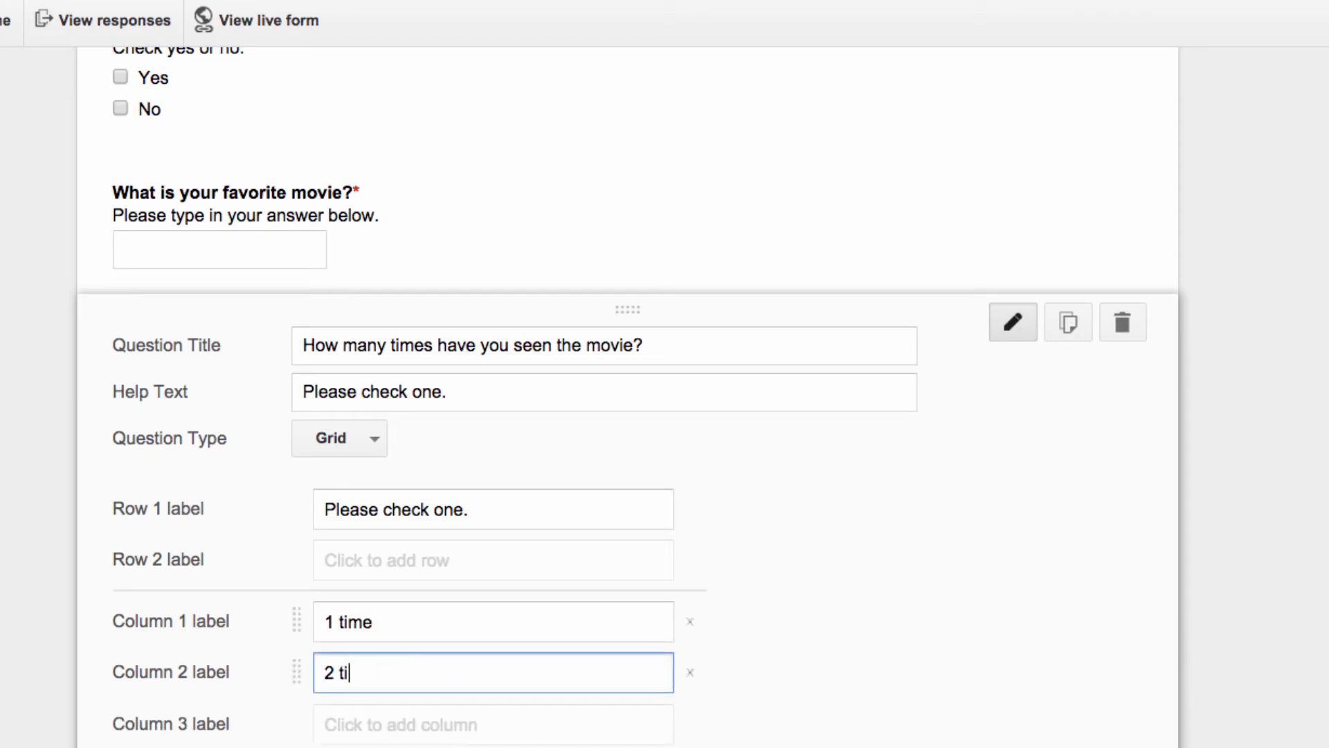
type("mes")
- Label the grid question's third and fourth columns "3 times" and "4 times"
left_click(431, 728)
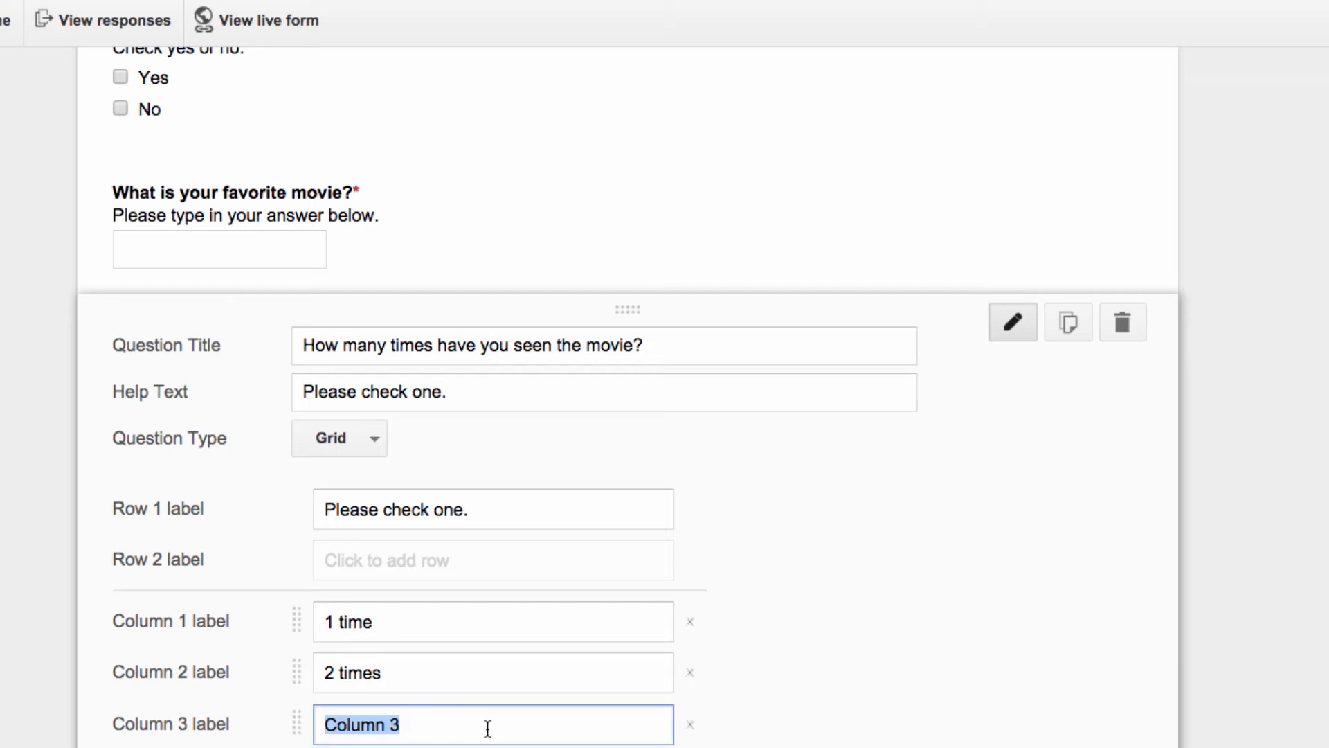
type("3 times")
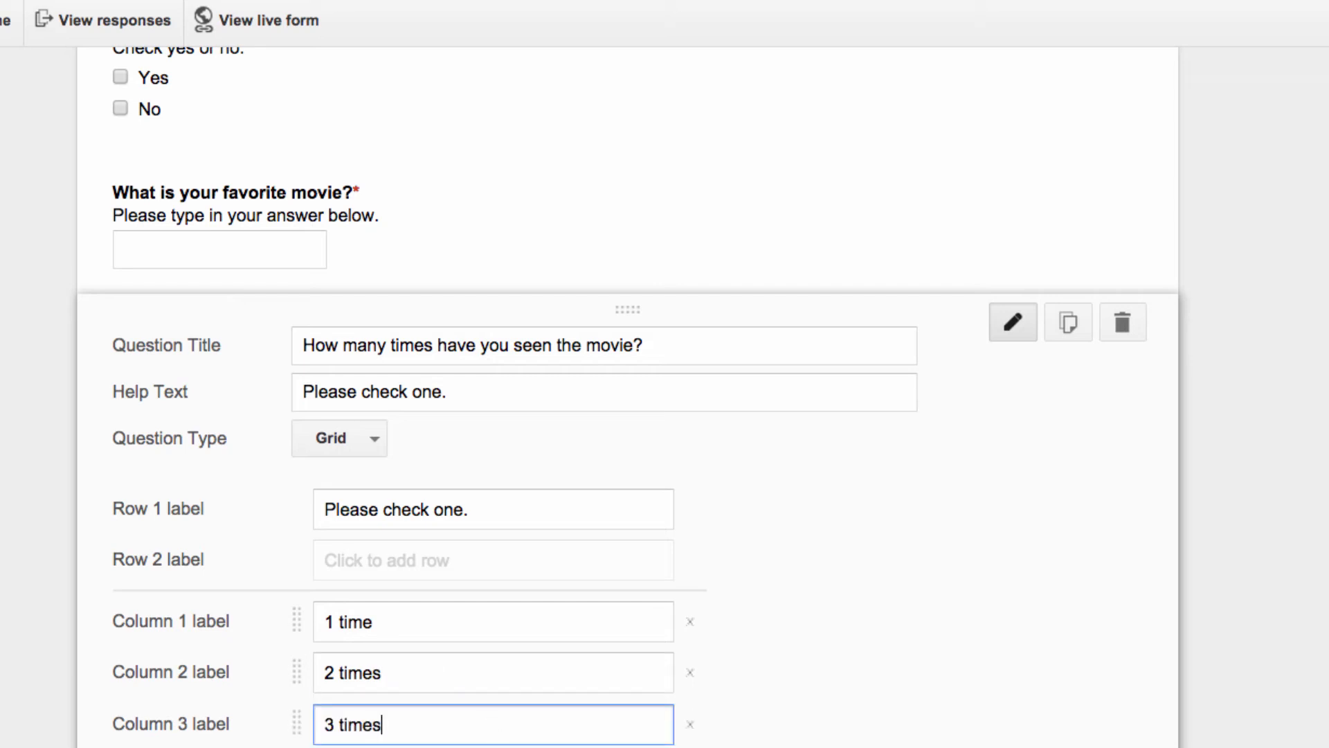
key("Return")
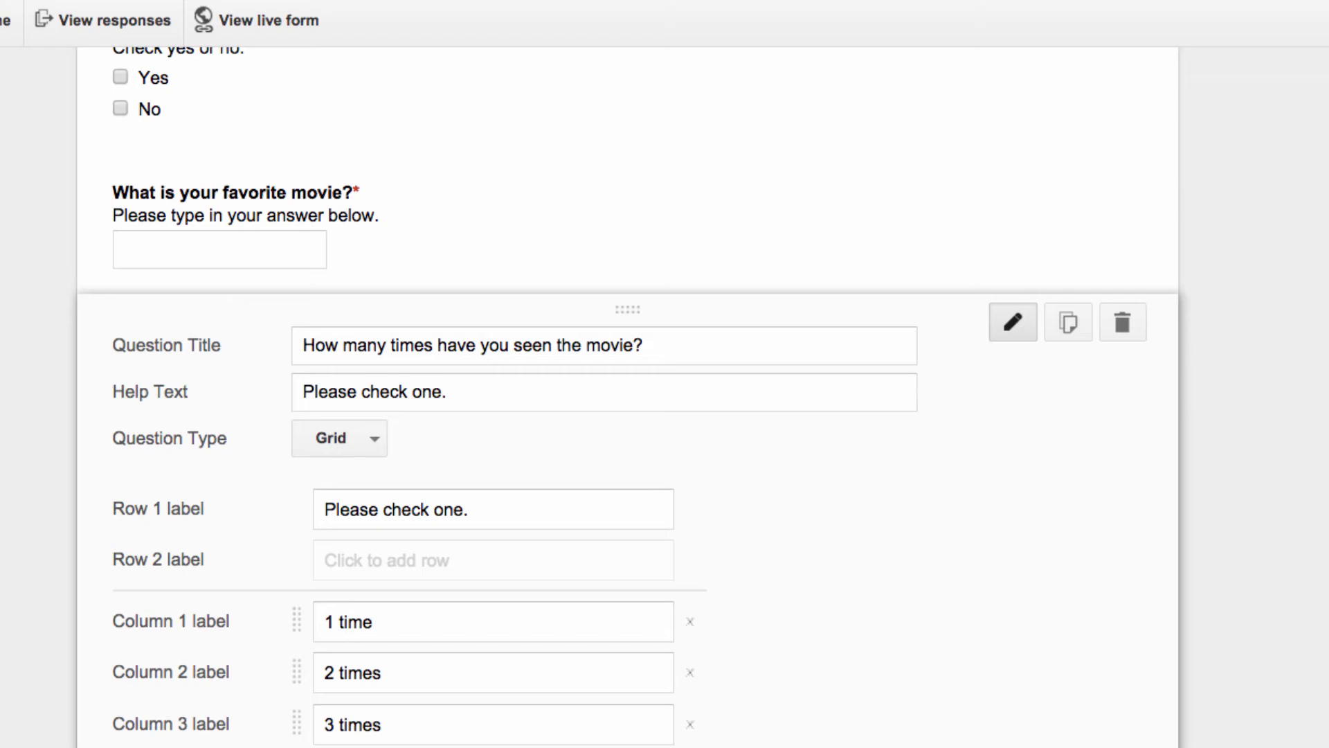
- Label the grid question's fifth column "5 or more times" and require one response per row
scroll(628, 395, "down", 2)
left_click(413, 718)
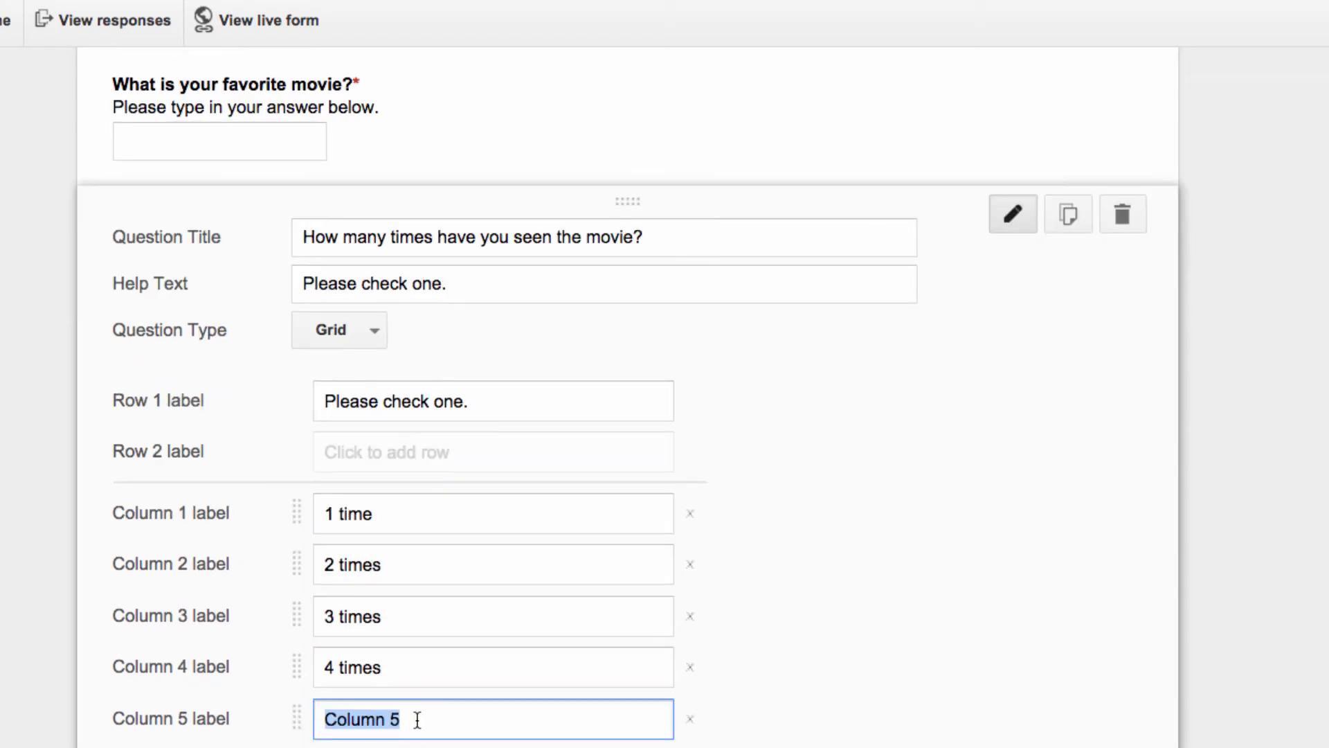
type("5 or more time")
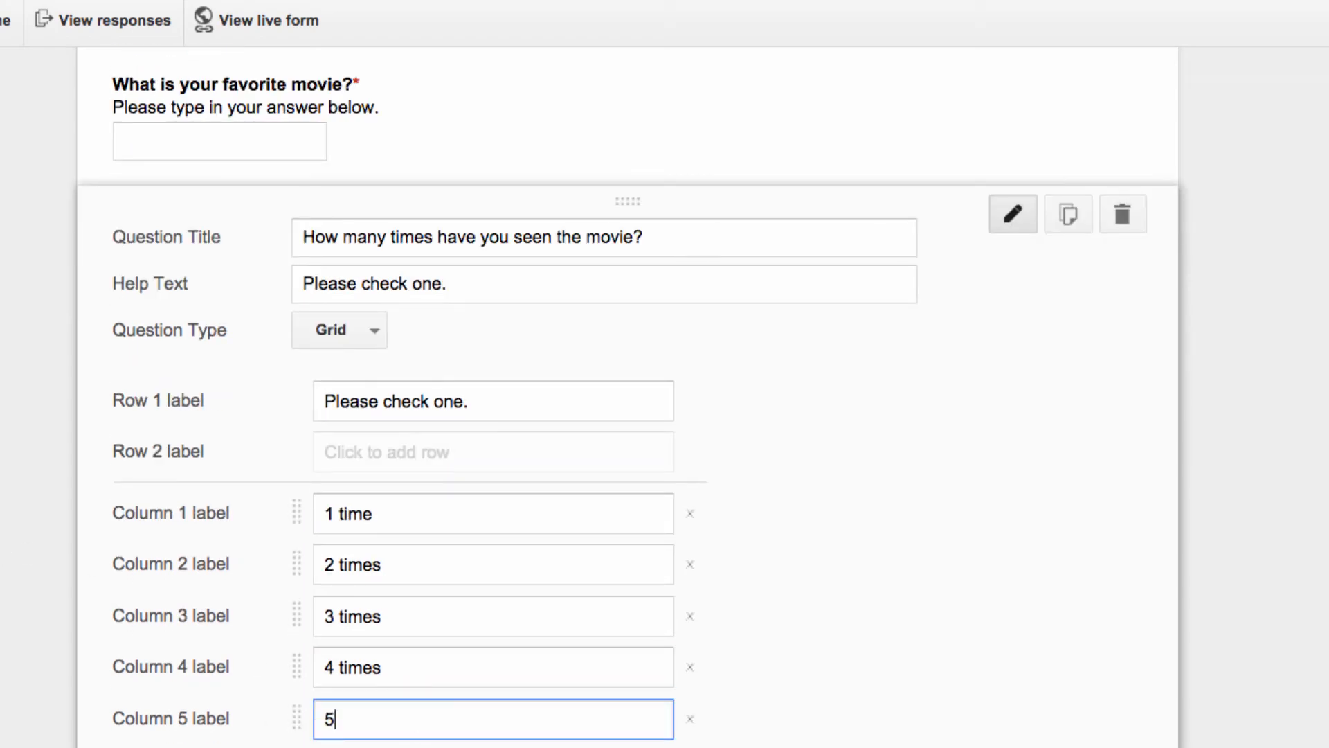
type("s")
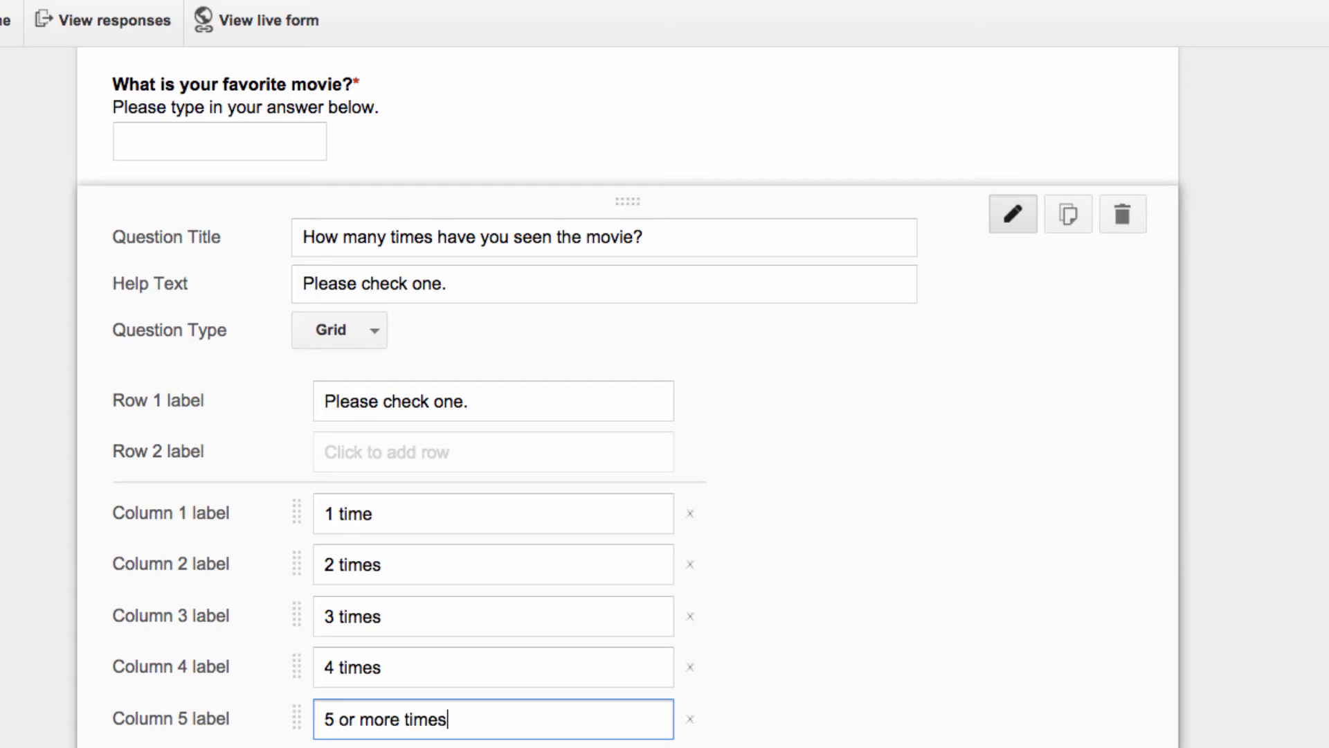
left_click(13, 604)
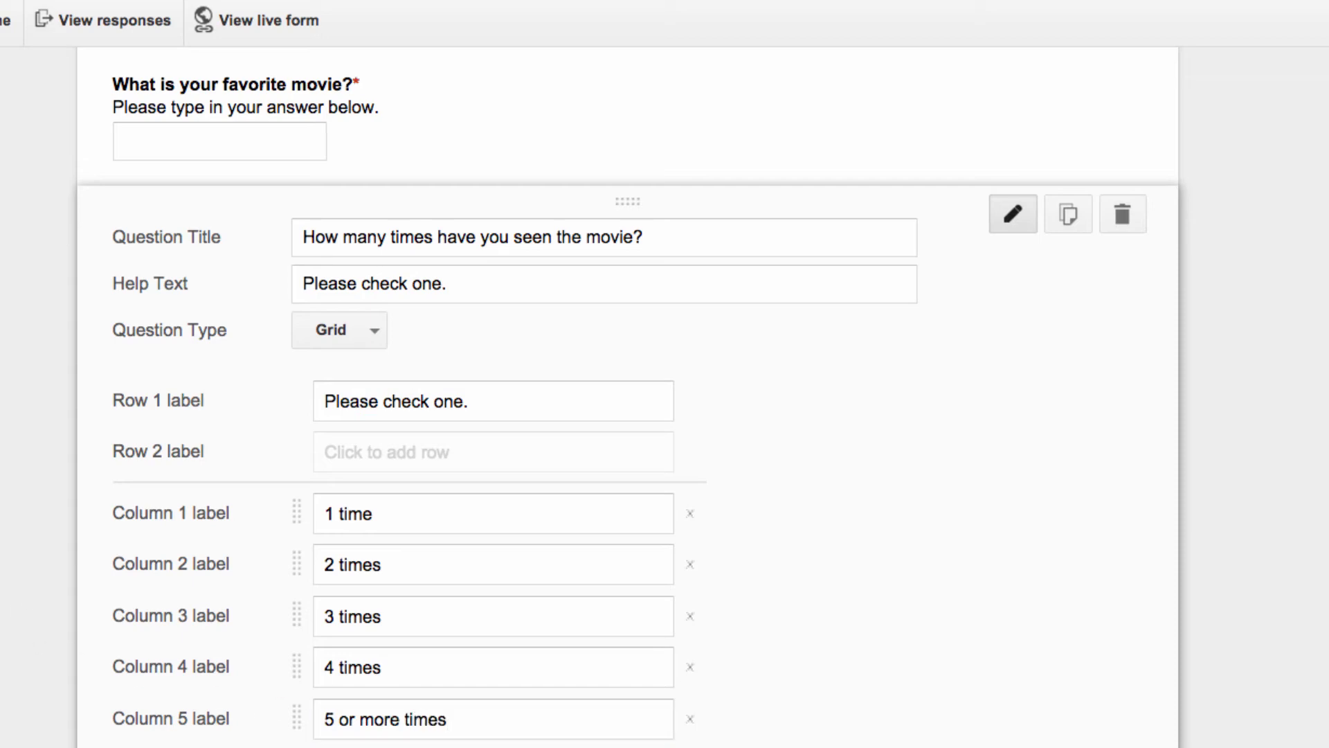
scroll(623, 416, "down", 4)
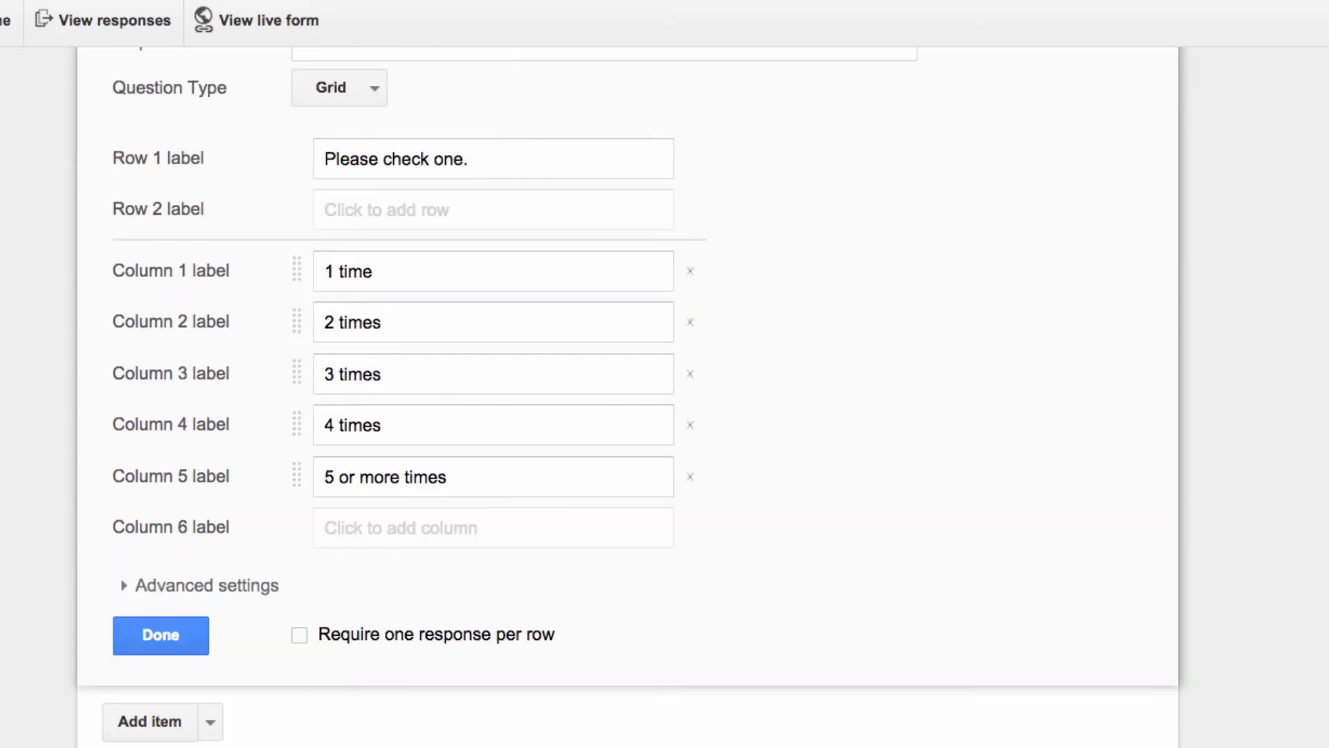
left_click(300, 635)
- Add a Text question titled "What is their favorite TV show?" below the movie grid question
left_click(210, 723)
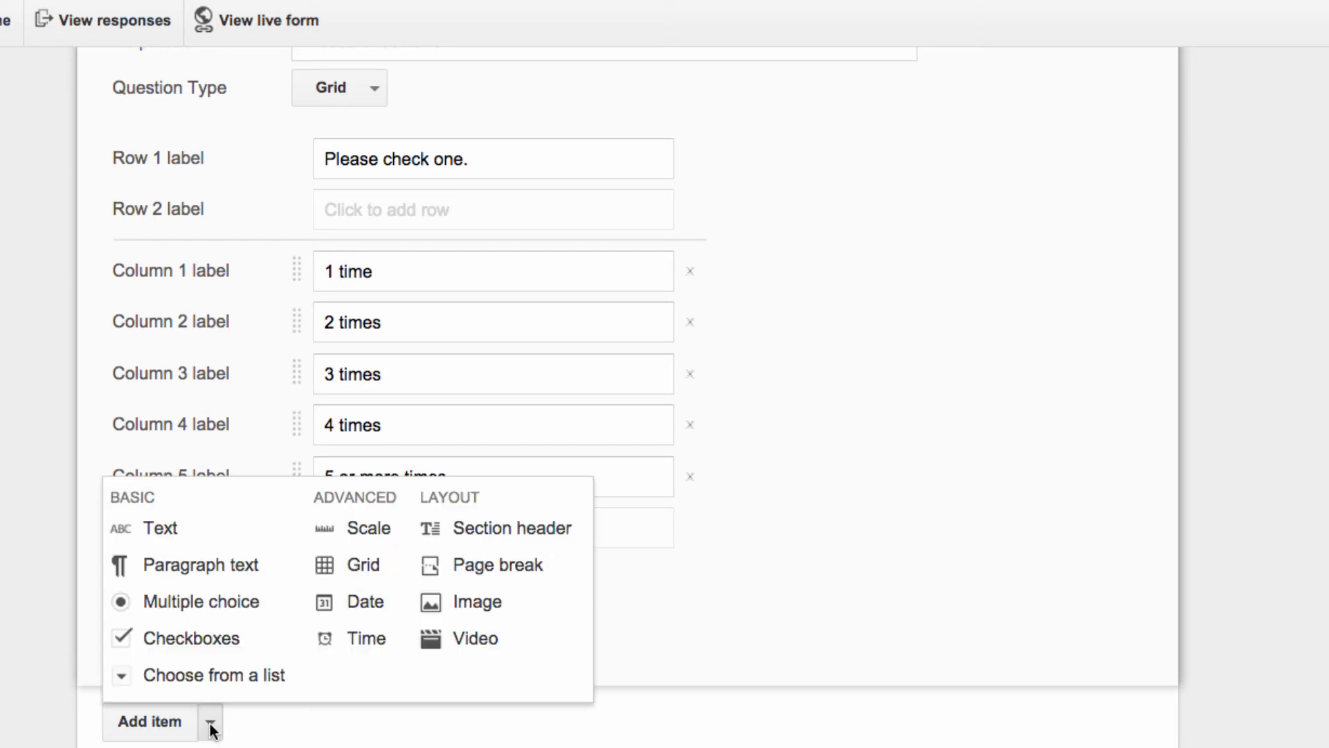
left_click(148, 527)
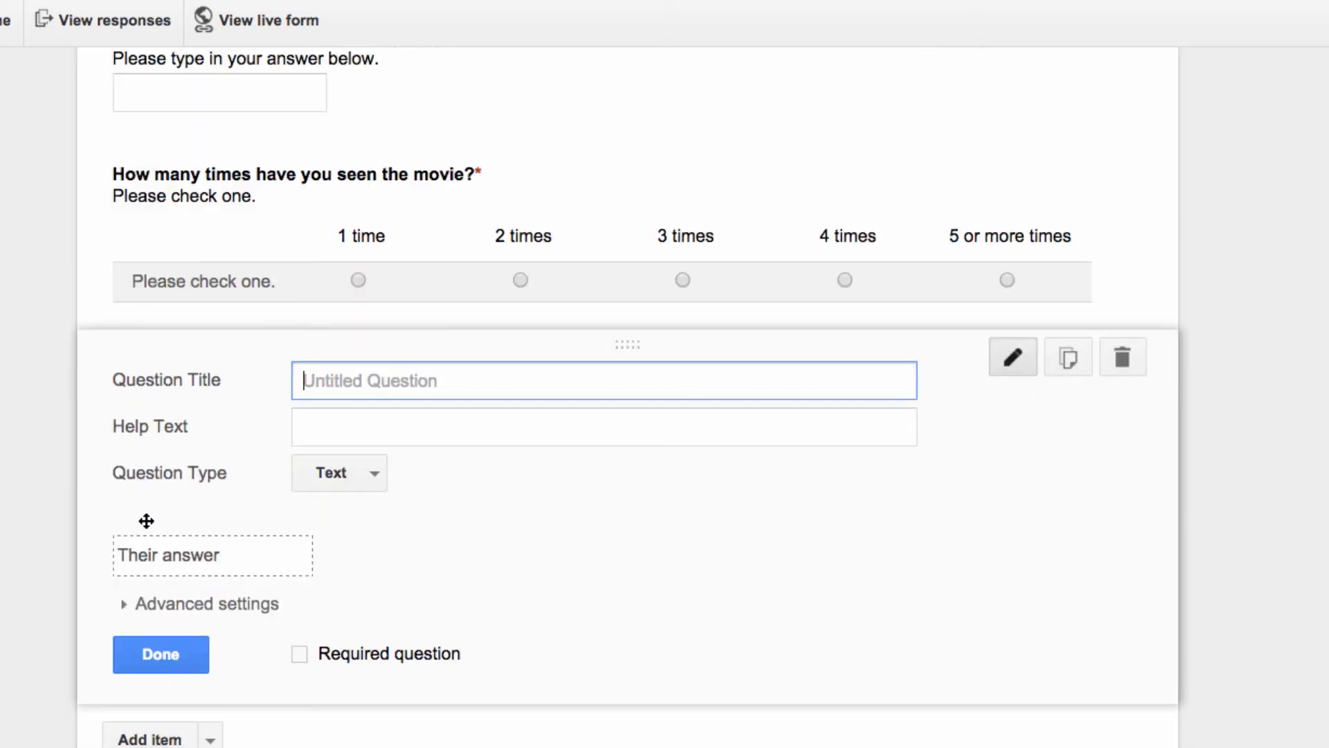
type("Wha")
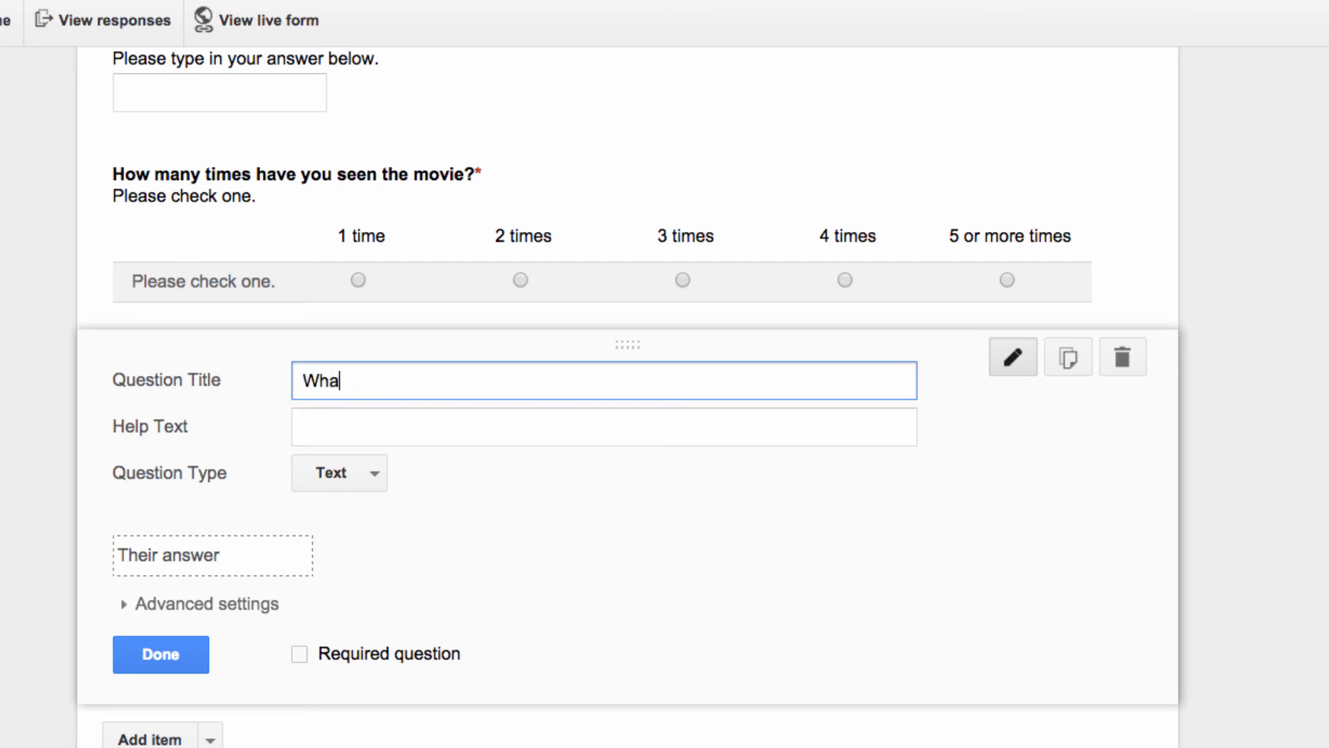
type("t is their favofrite")
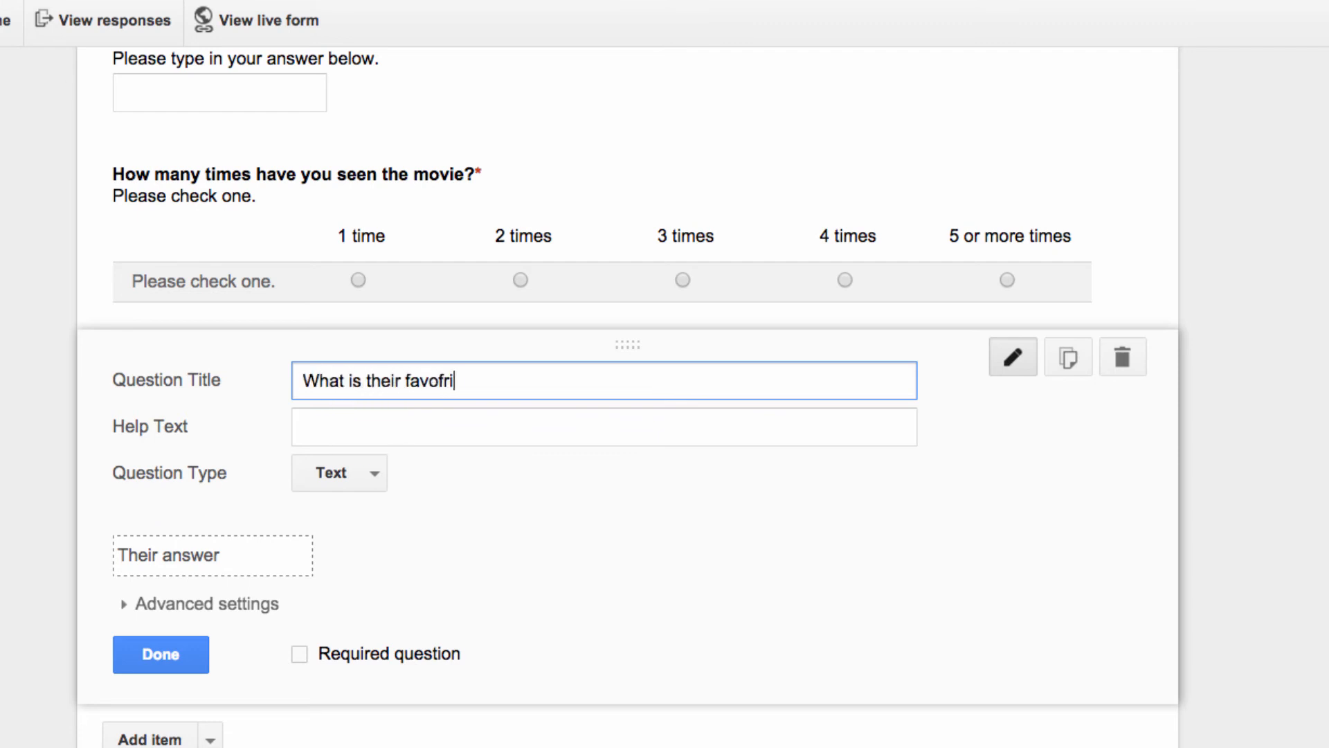
key("BackSpace")
key("BackSpace")
key("BackSpace")
key("BackSpace")
key("BackSpace")
key("BackSpace")
type("rite TV Show")
key("BackSpace")
key("BackSpace")
key("BackSpace")
key("BackSpace")
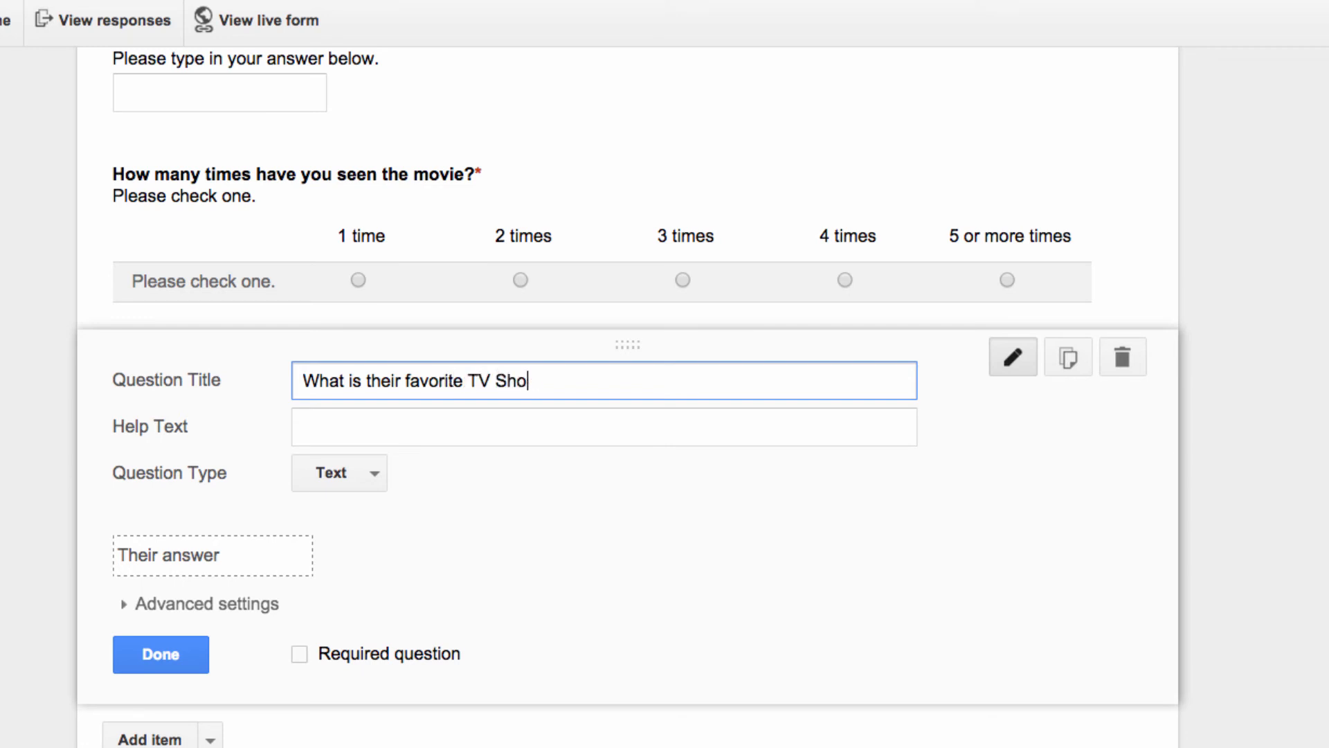
type("show?")
- Set the TV show question's help text to "Please type if your answer below.", make it required and finish editing it
left_click(387, 417)
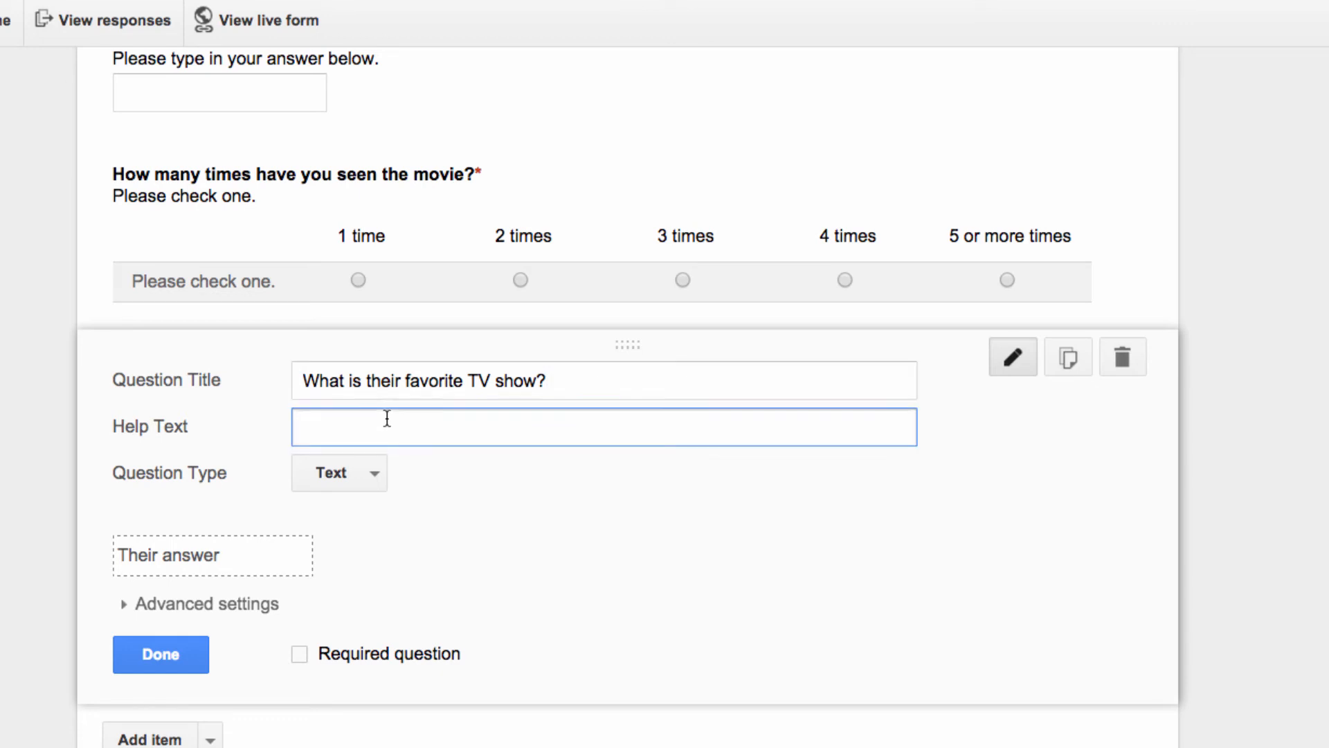
scroll(372, 395, "up", 1)
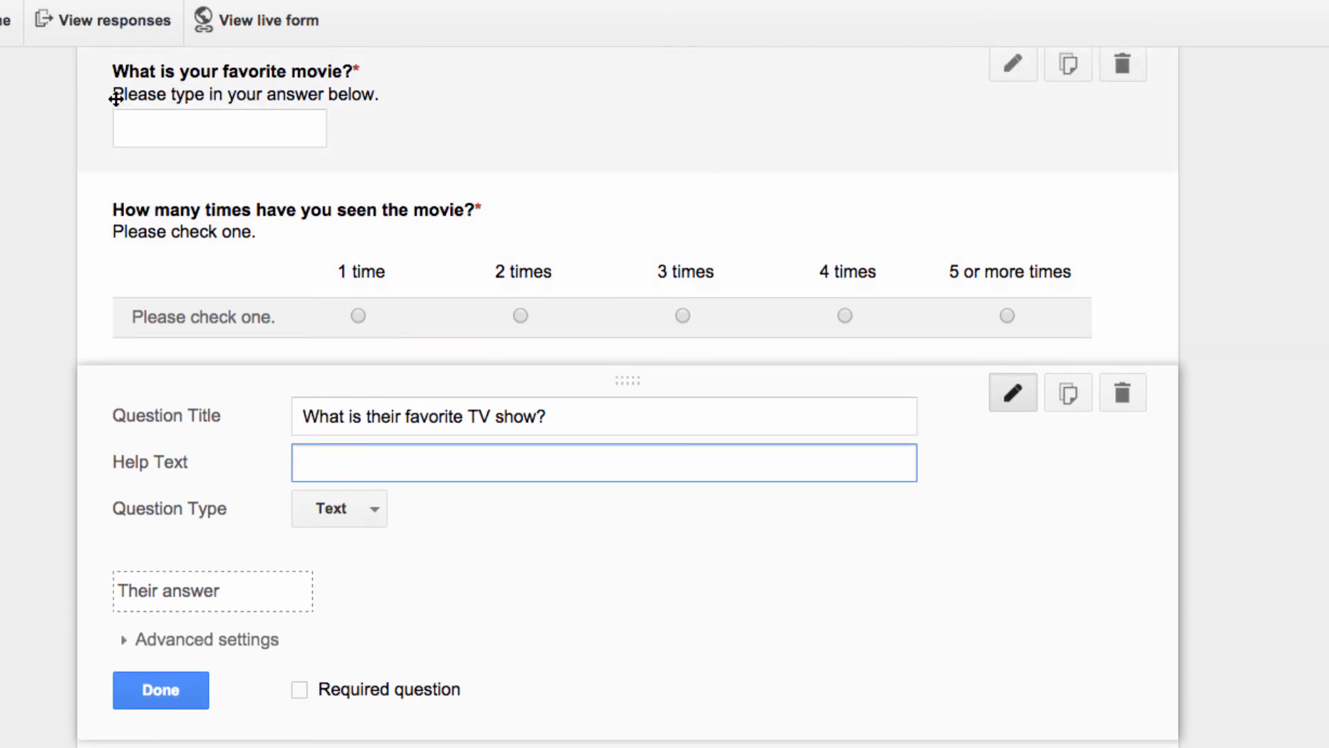
type("Ple")
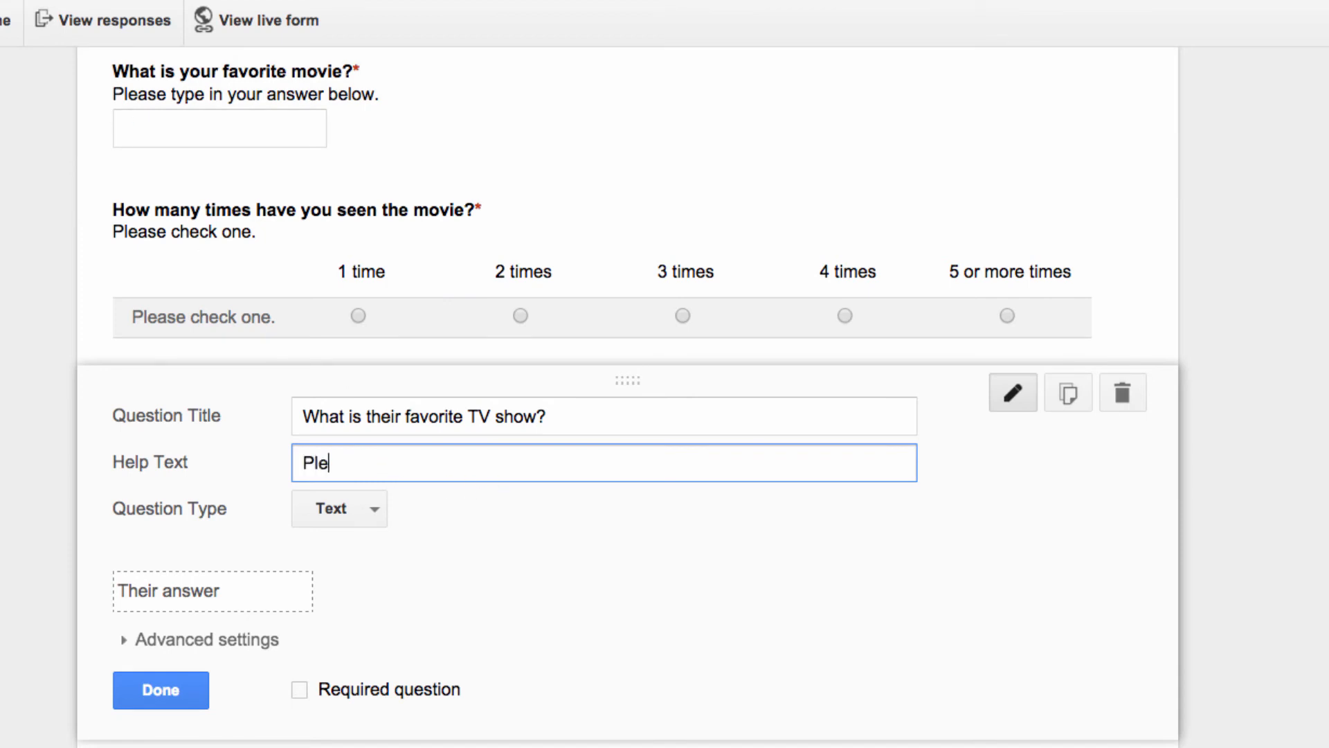
type("ase type if your answer below.")
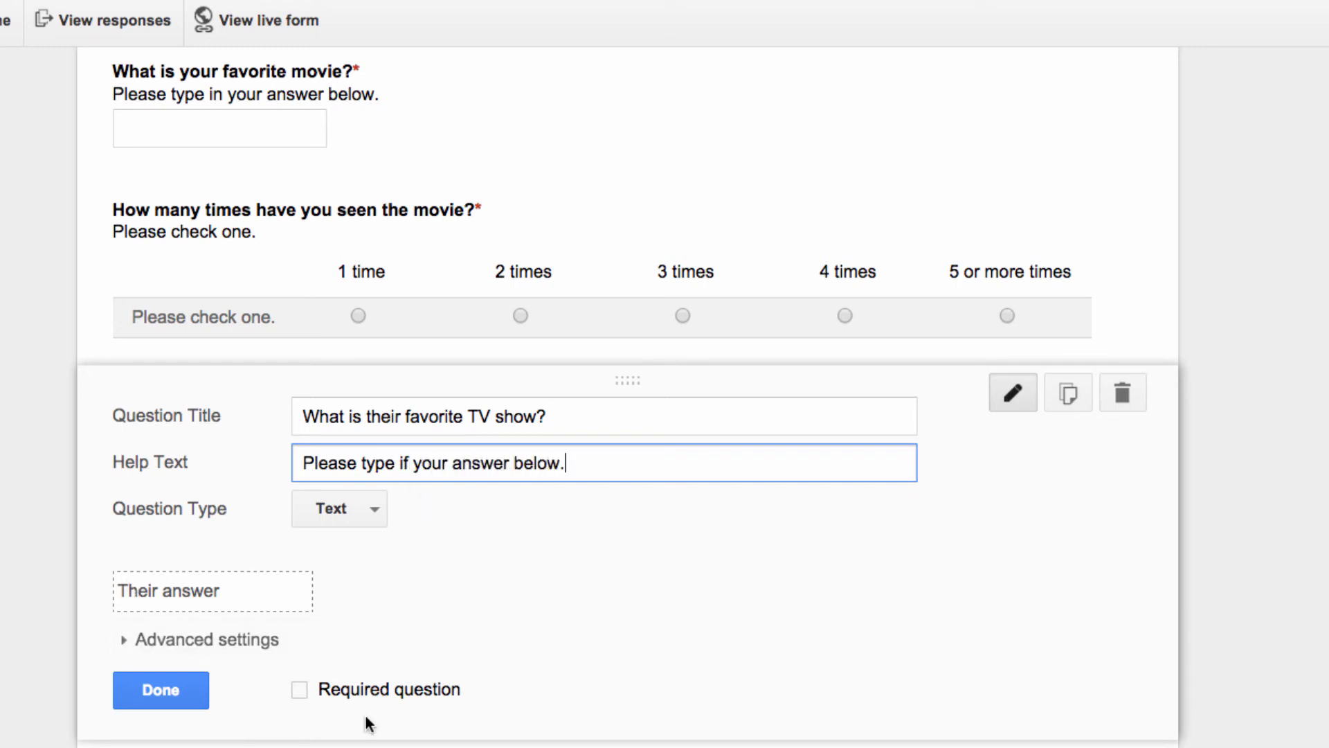
left_click(299, 690)
scroll(623, 416, "down", 5)
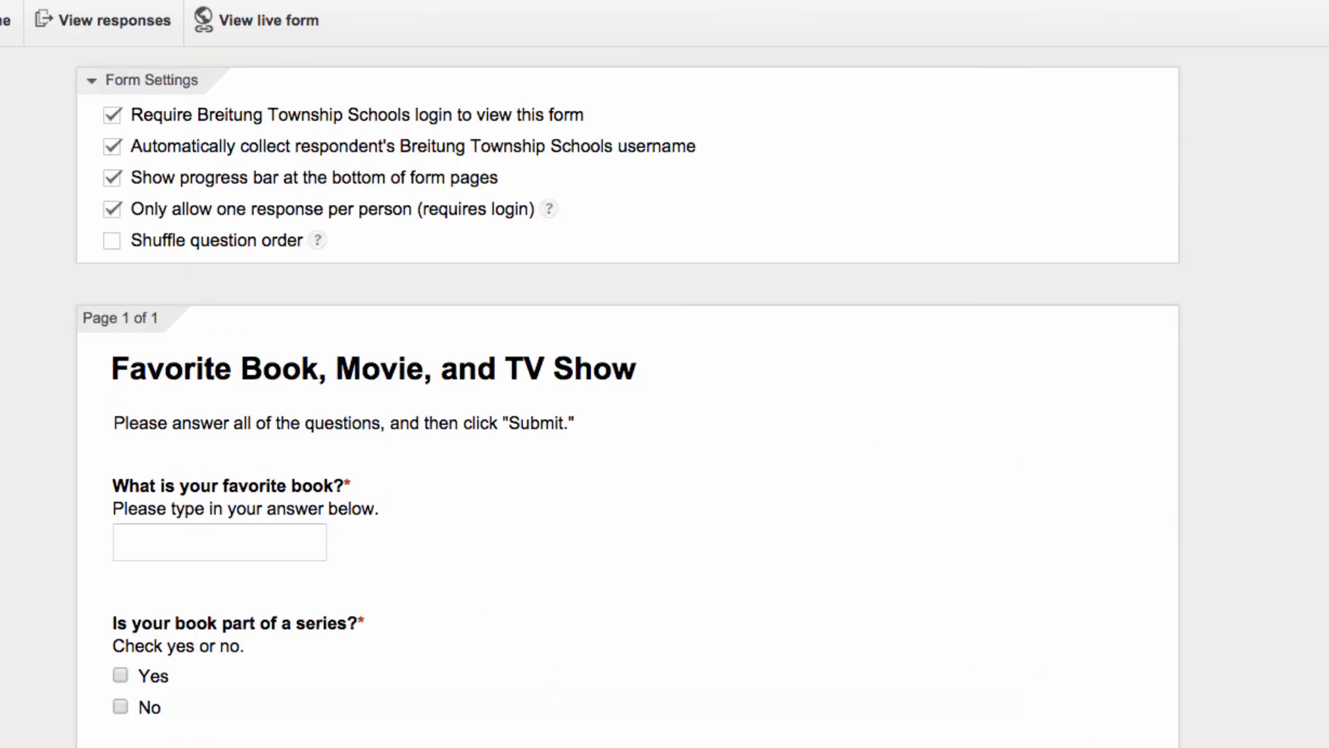
scroll(627, 397, "down", 10)
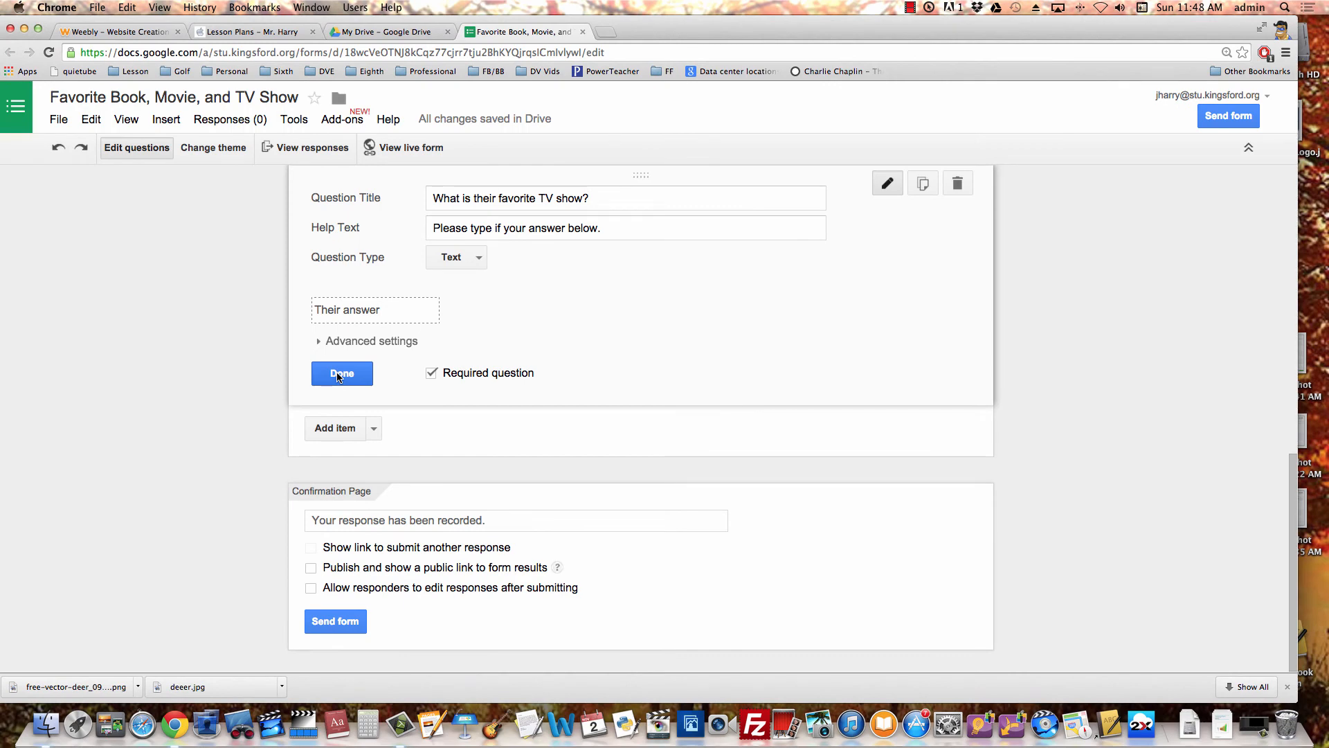
left_click(340, 374)
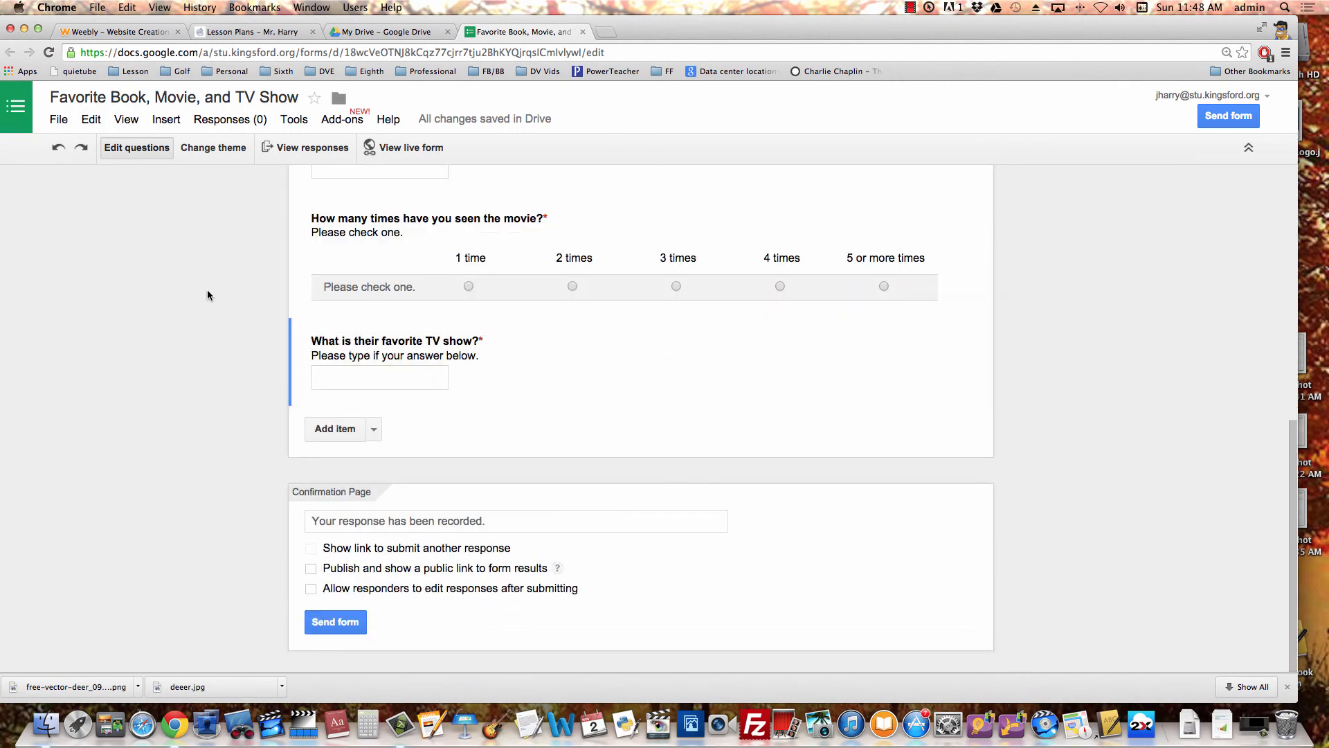
- Change the form's theme to the Library default theme
scroll(208, 290, "up", 15)
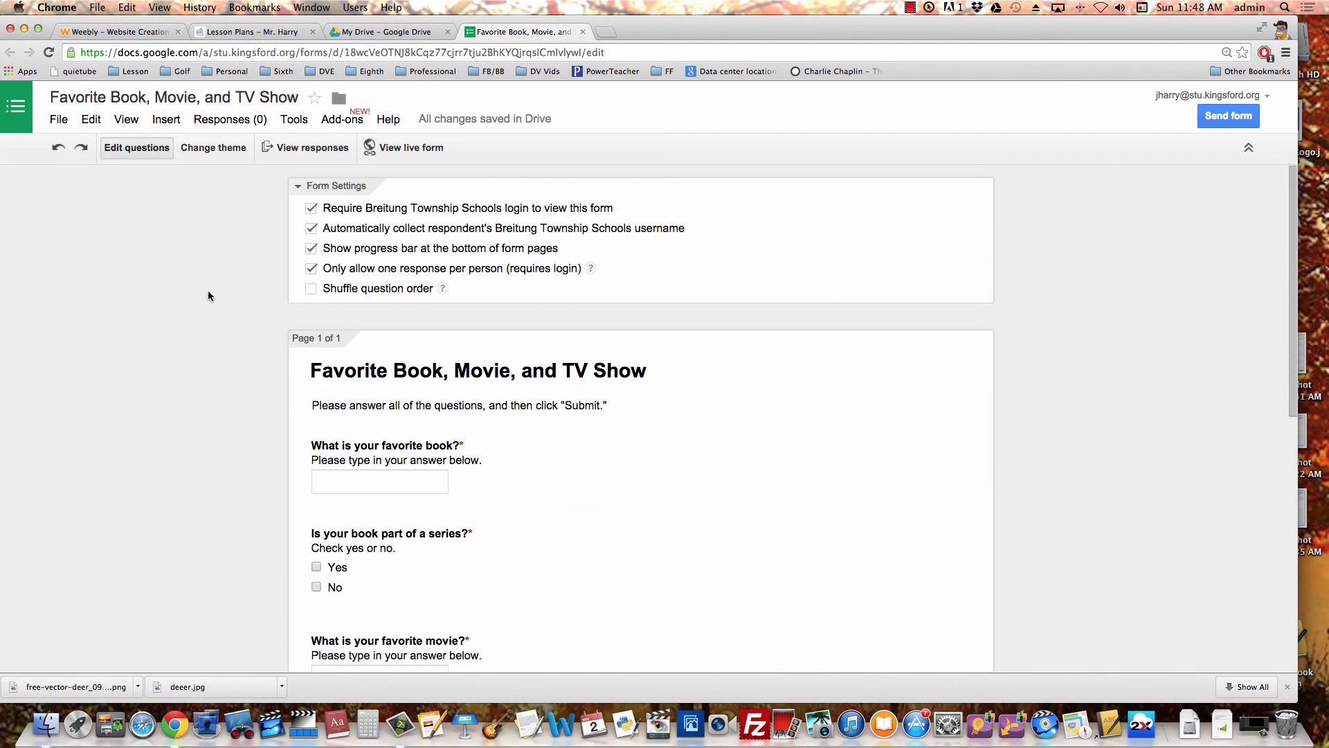
scroll(208, 294, "down", 2)
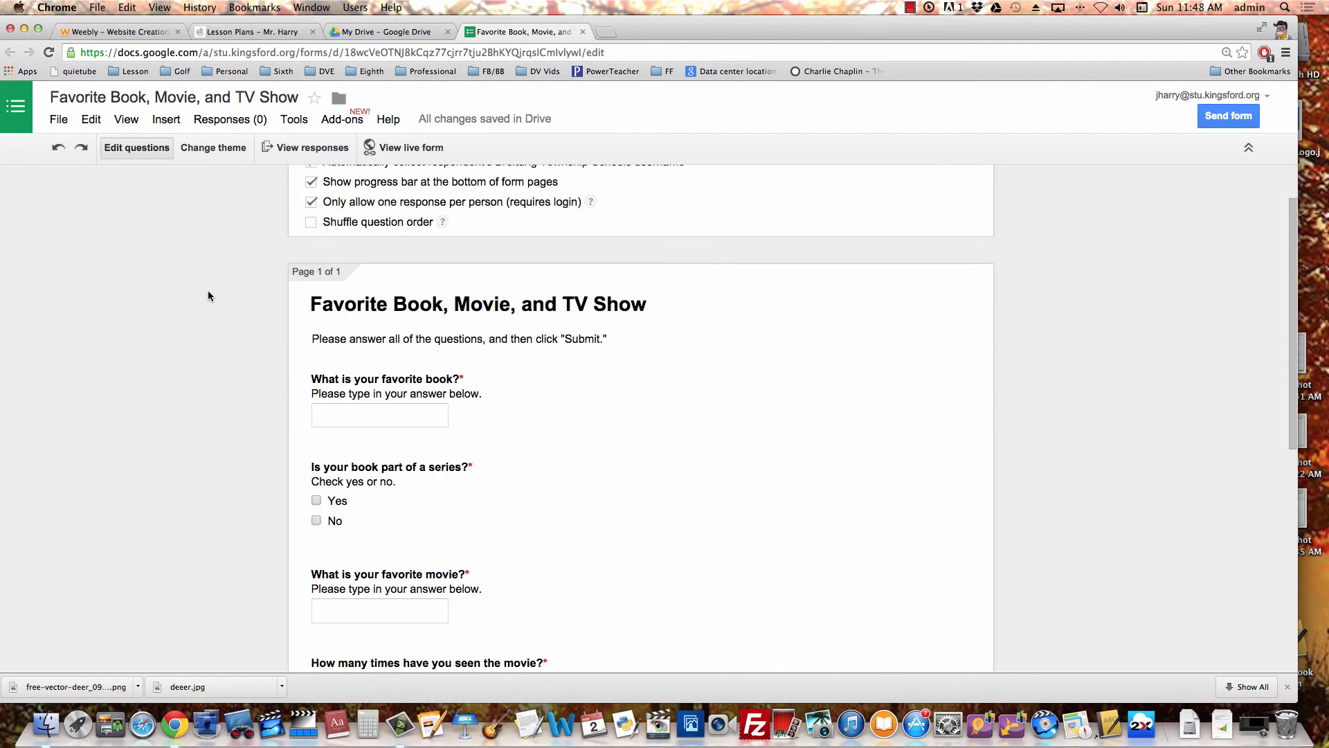
scroll(208, 295, "down", 13)
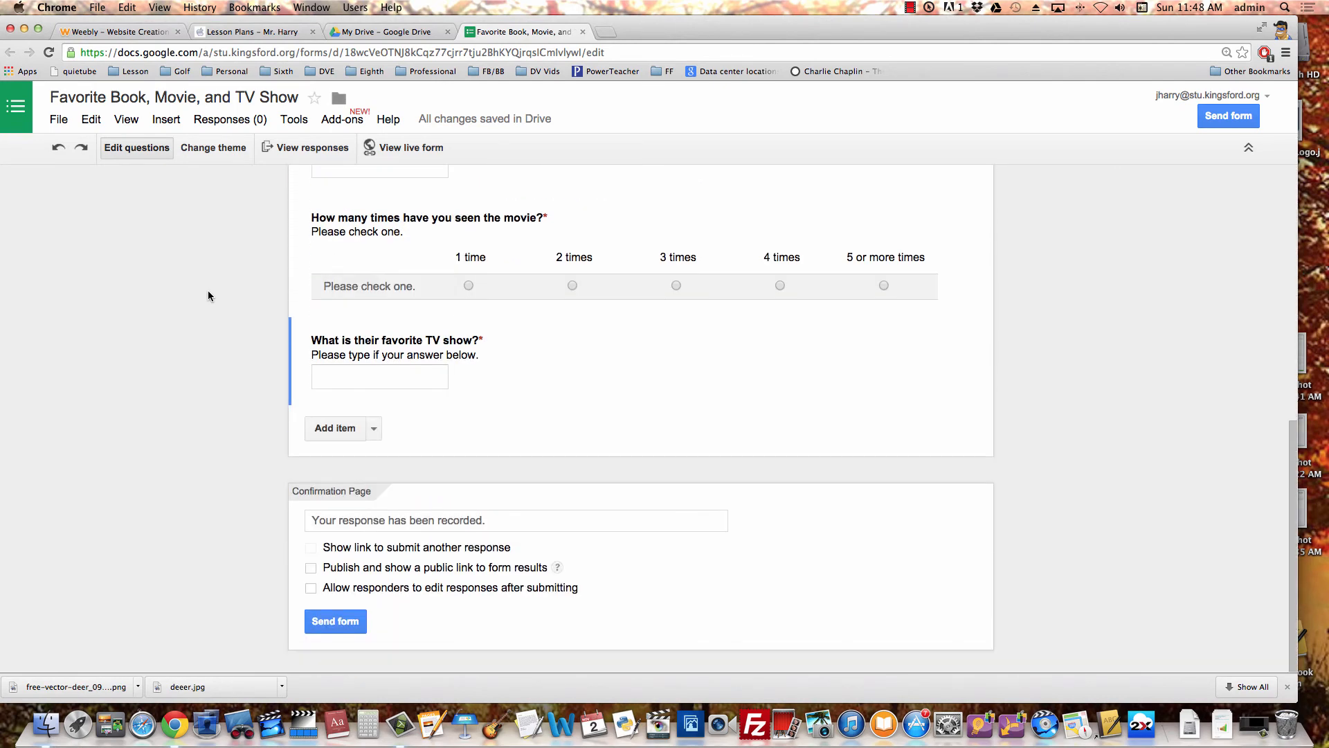
scroll(208, 296, "up", 15)
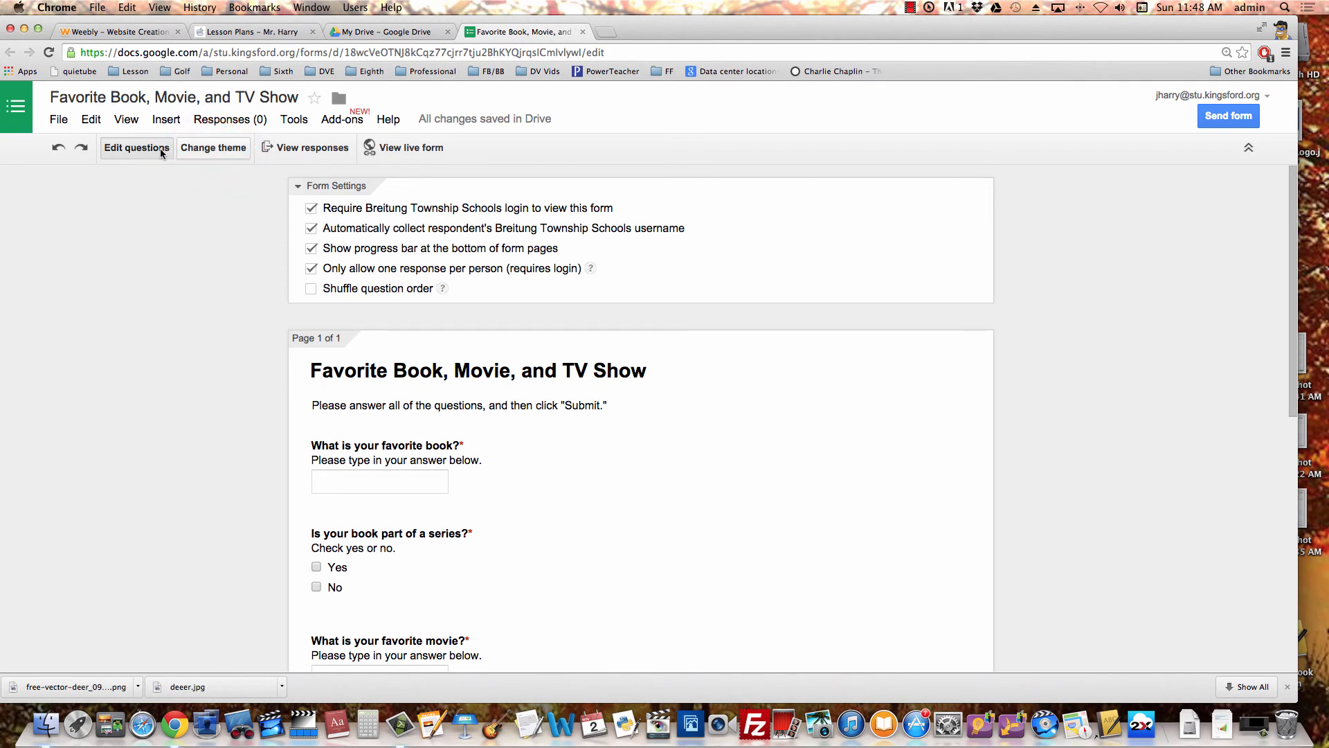
left_click(206, 149)
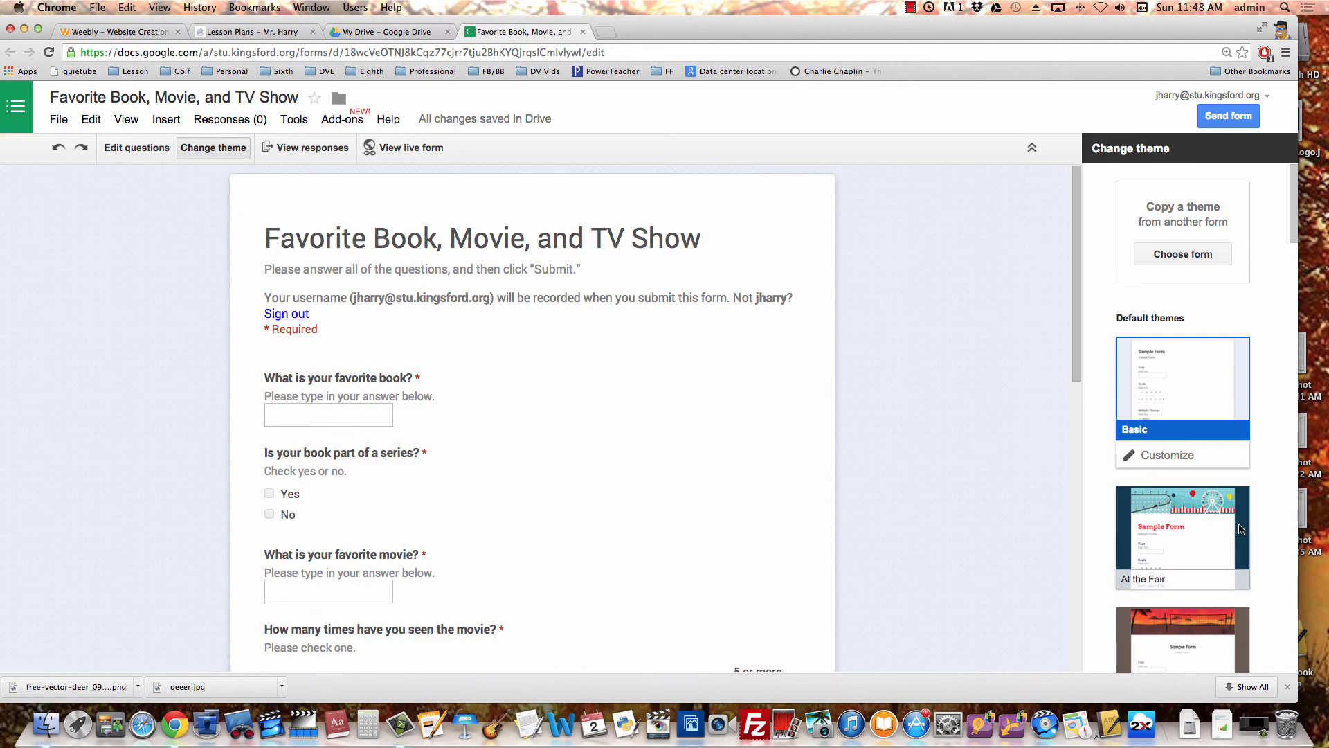
scroll(1218, 413, "down", 2)
scroll(1219, 418, "down", 10)
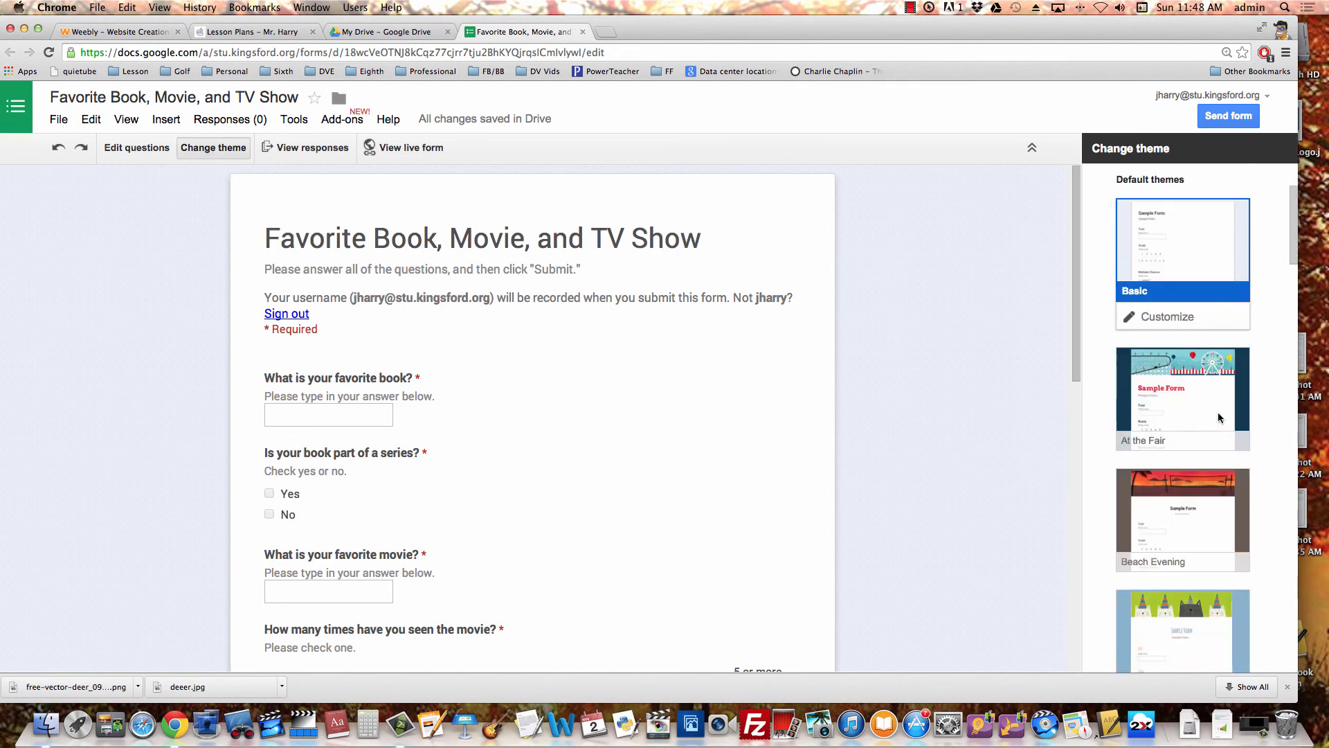
scroll(1220, 418, "up", 10)
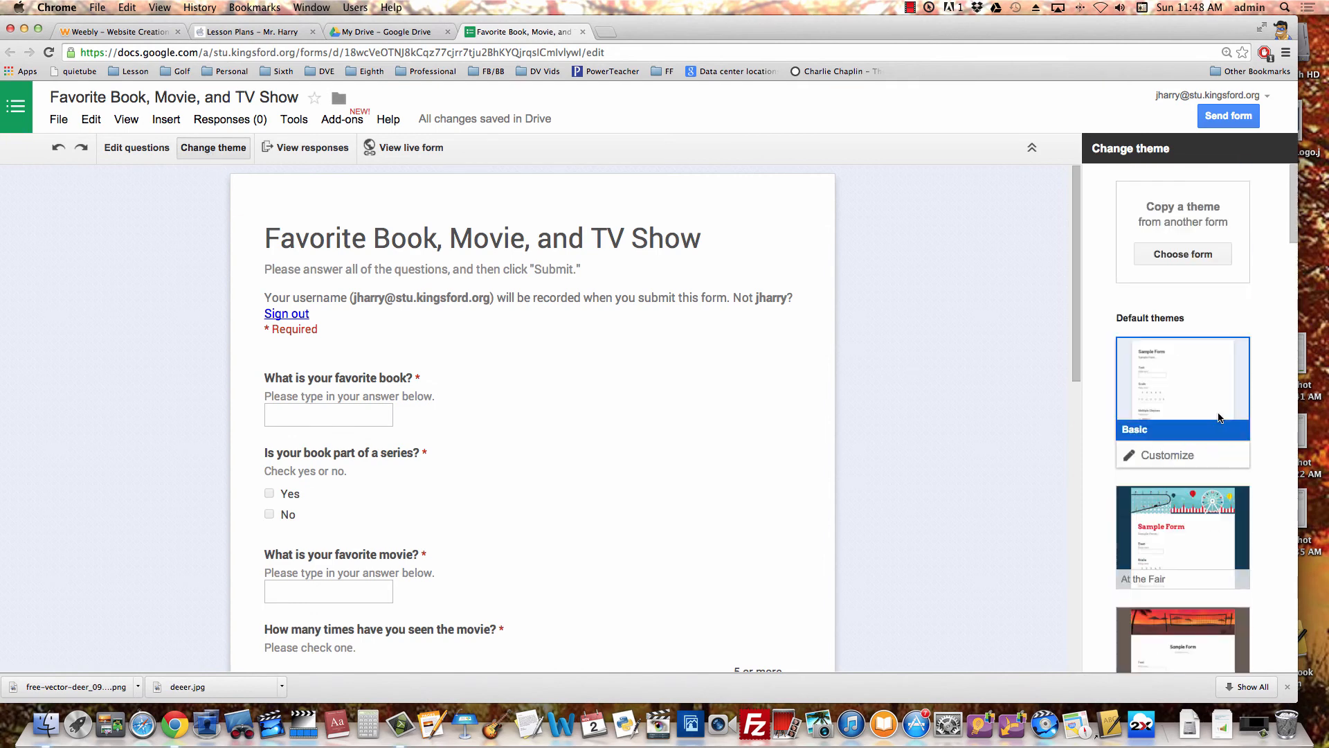
scroll(1218, 418, "down", 11)
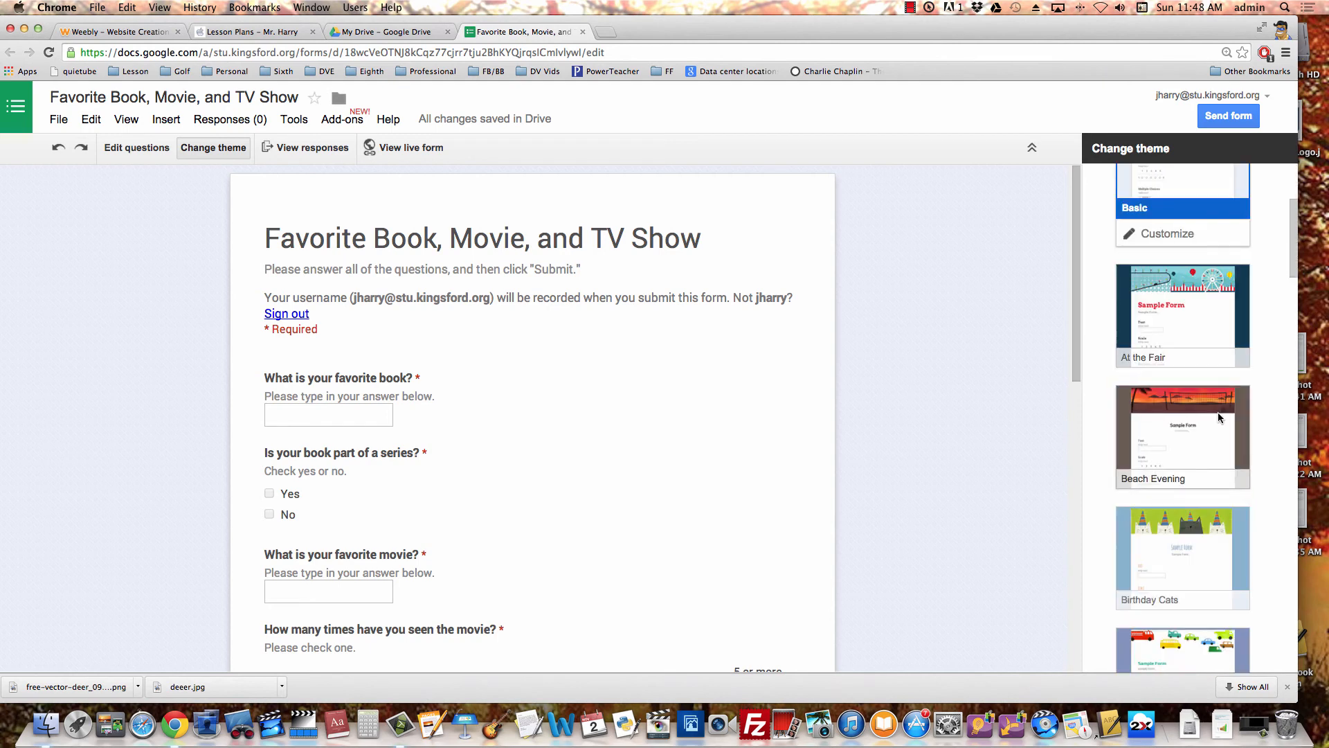
scroll(1218, 413, "down", 3)
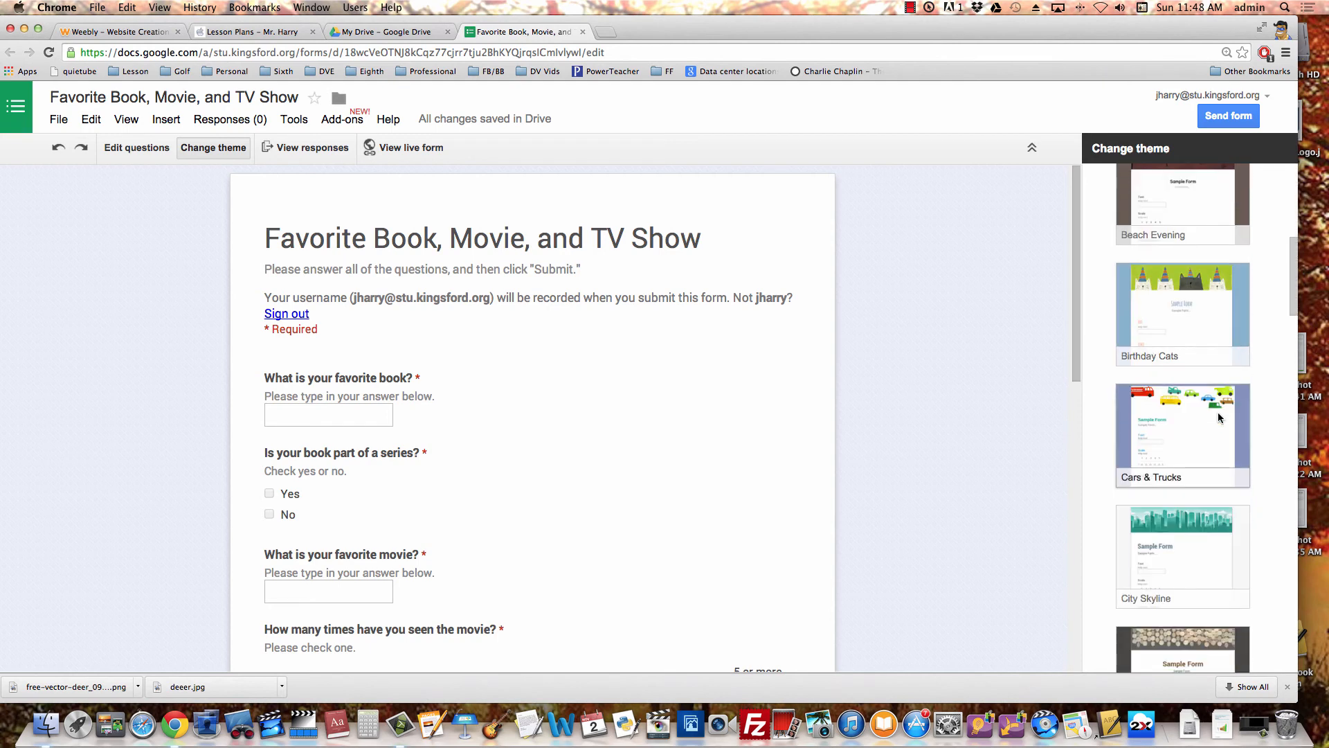
scroll(1218, 412, "down", 9)
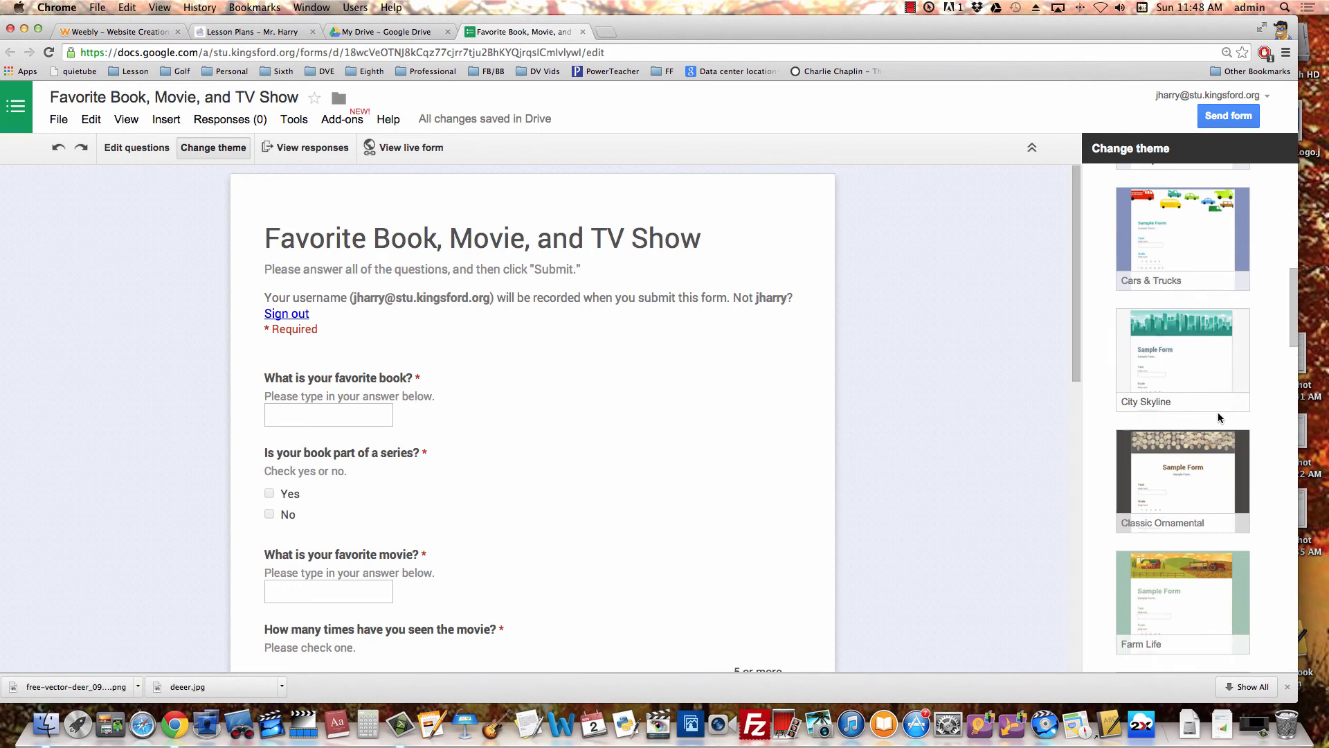
scroll(1218, 413, "down", 4)
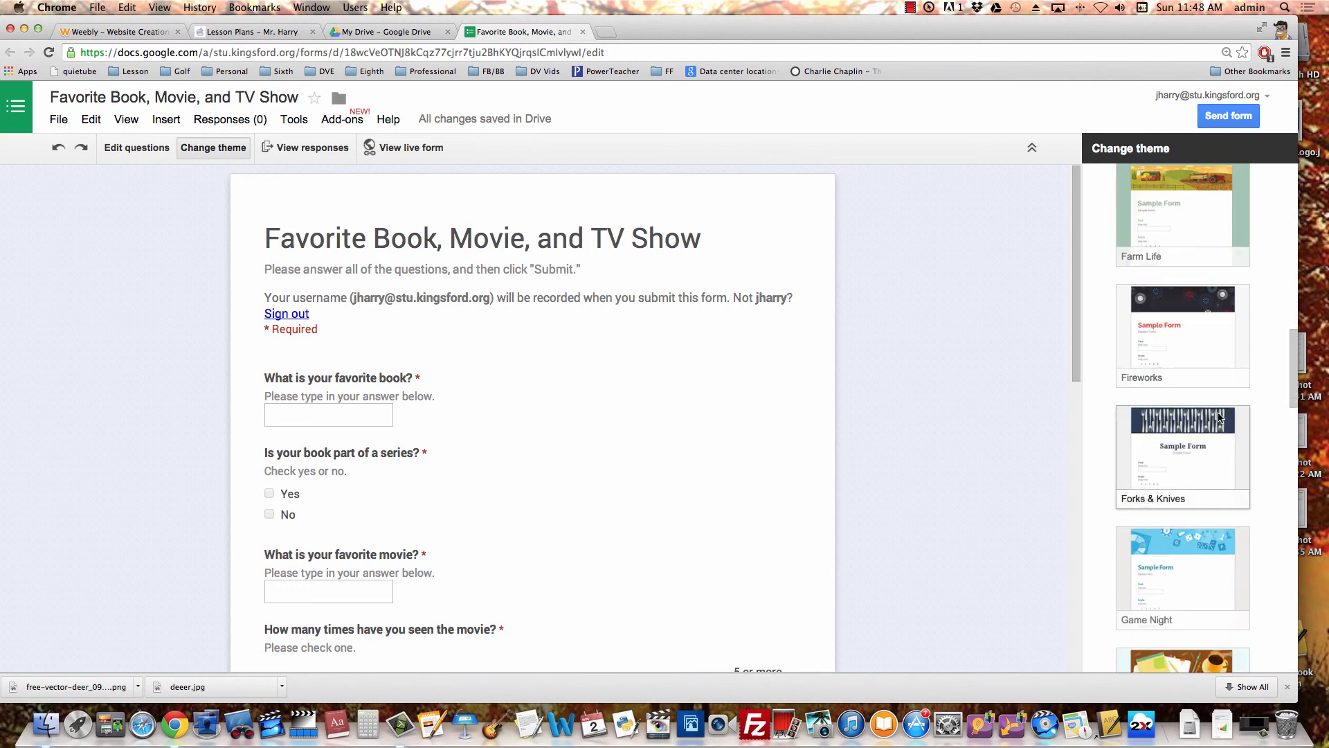
scroll(1219, 413, "down", 5)
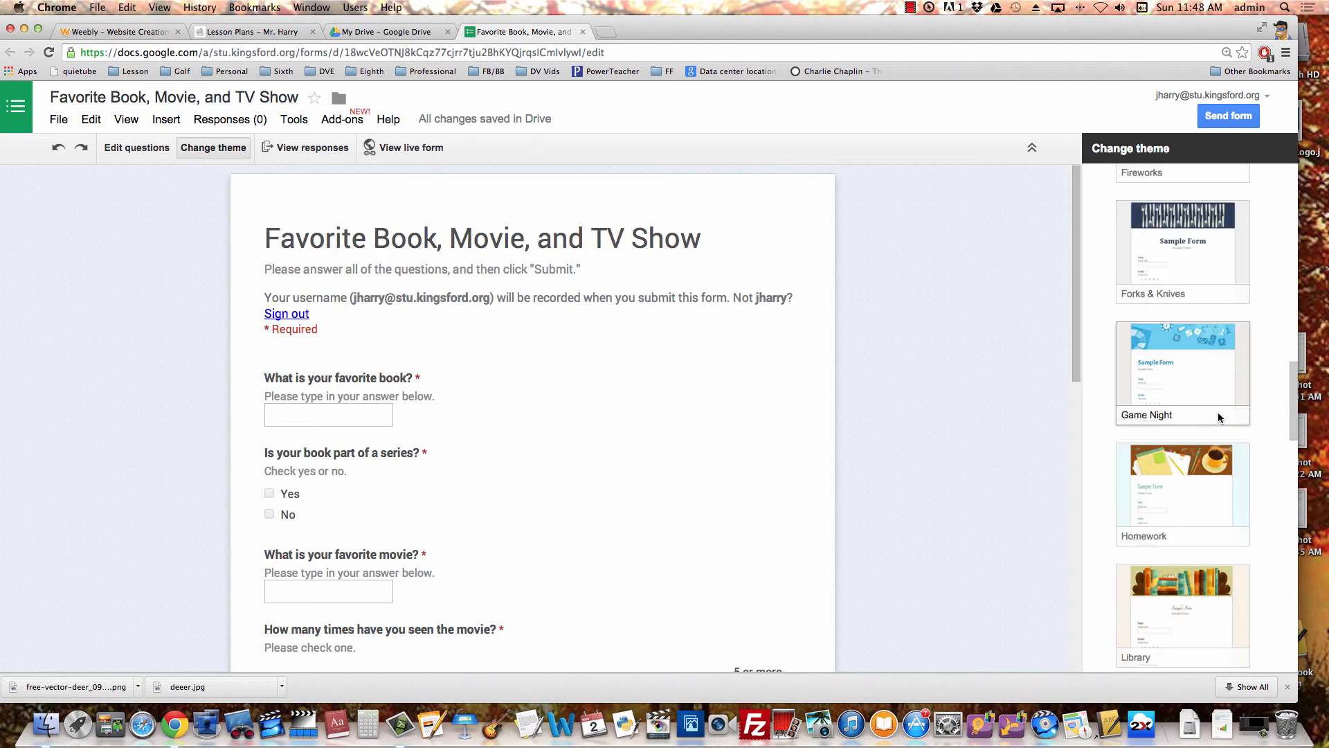
scroll(1218, 413, "down", 3)
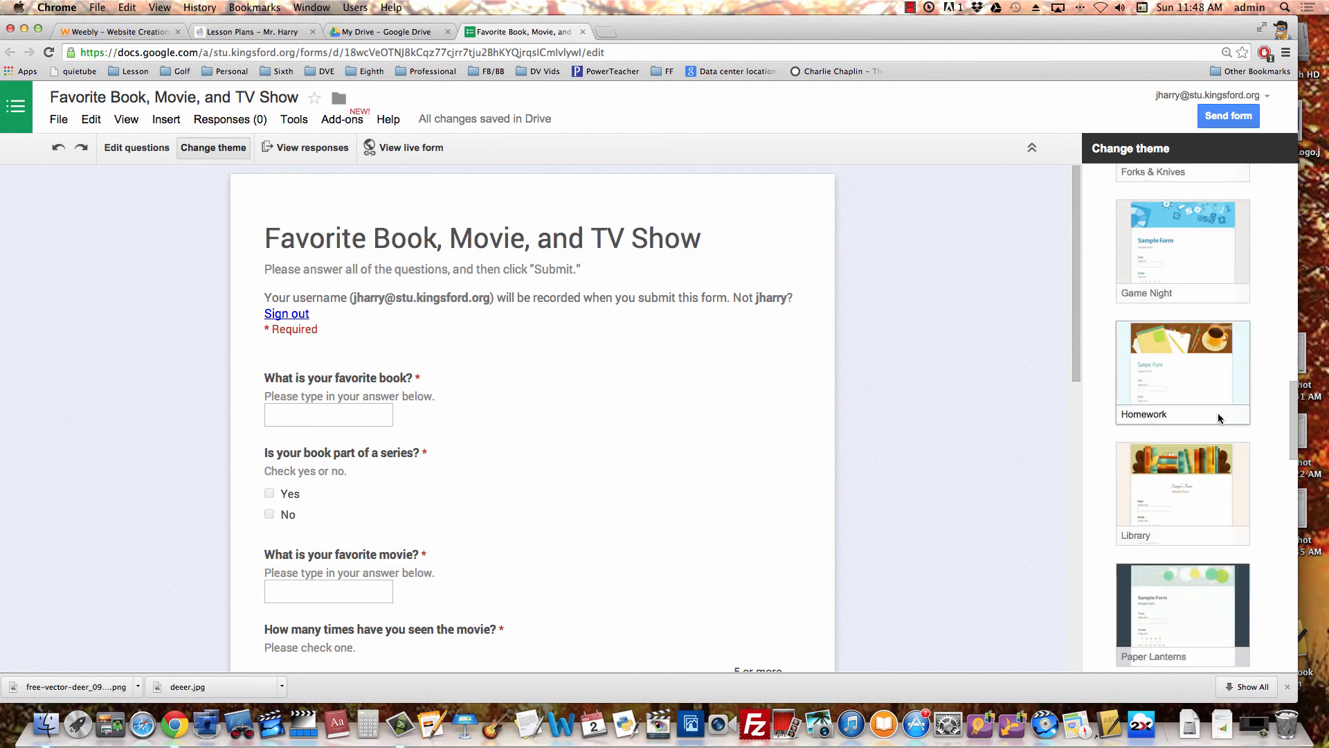
left_click(1199, 500)
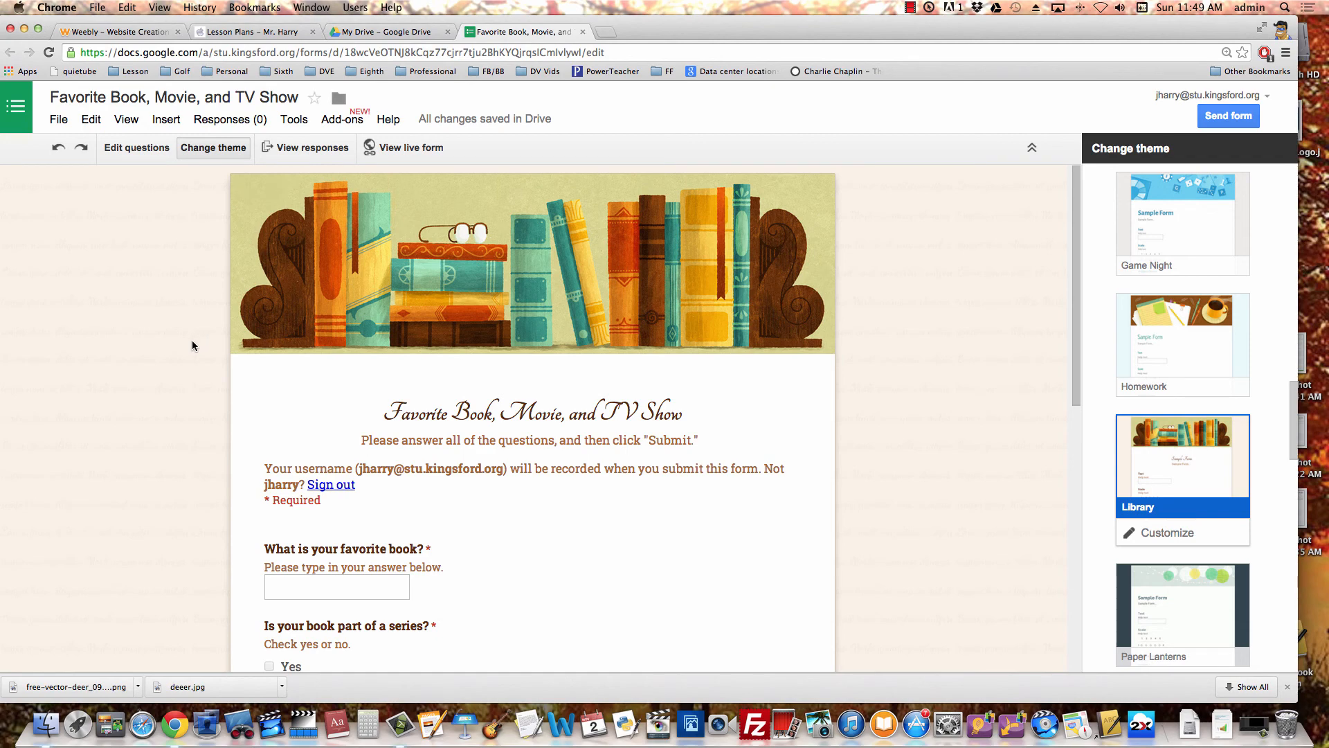
scroll(193, 342, "down", 3)
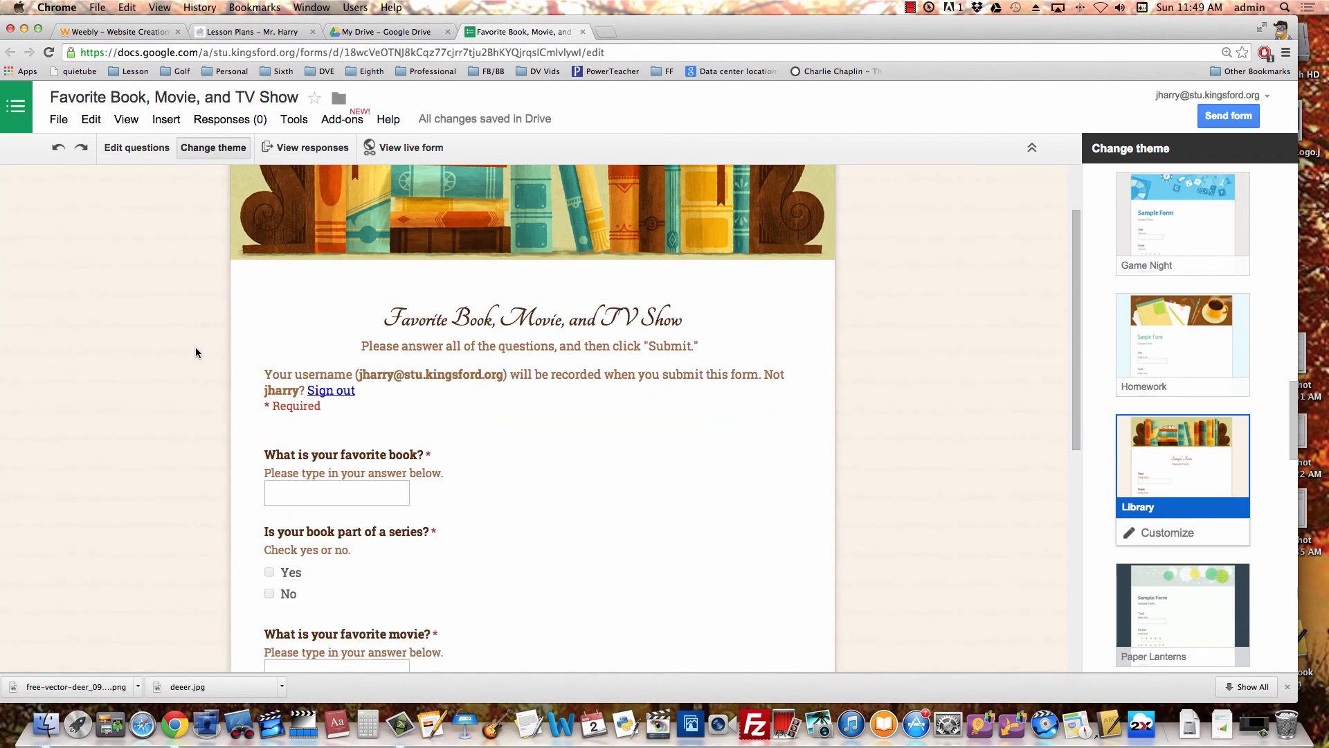
- Review the form with the Library theme applied, from the header image down to the final question and submit area
scroll(185, 373, "down", 1)
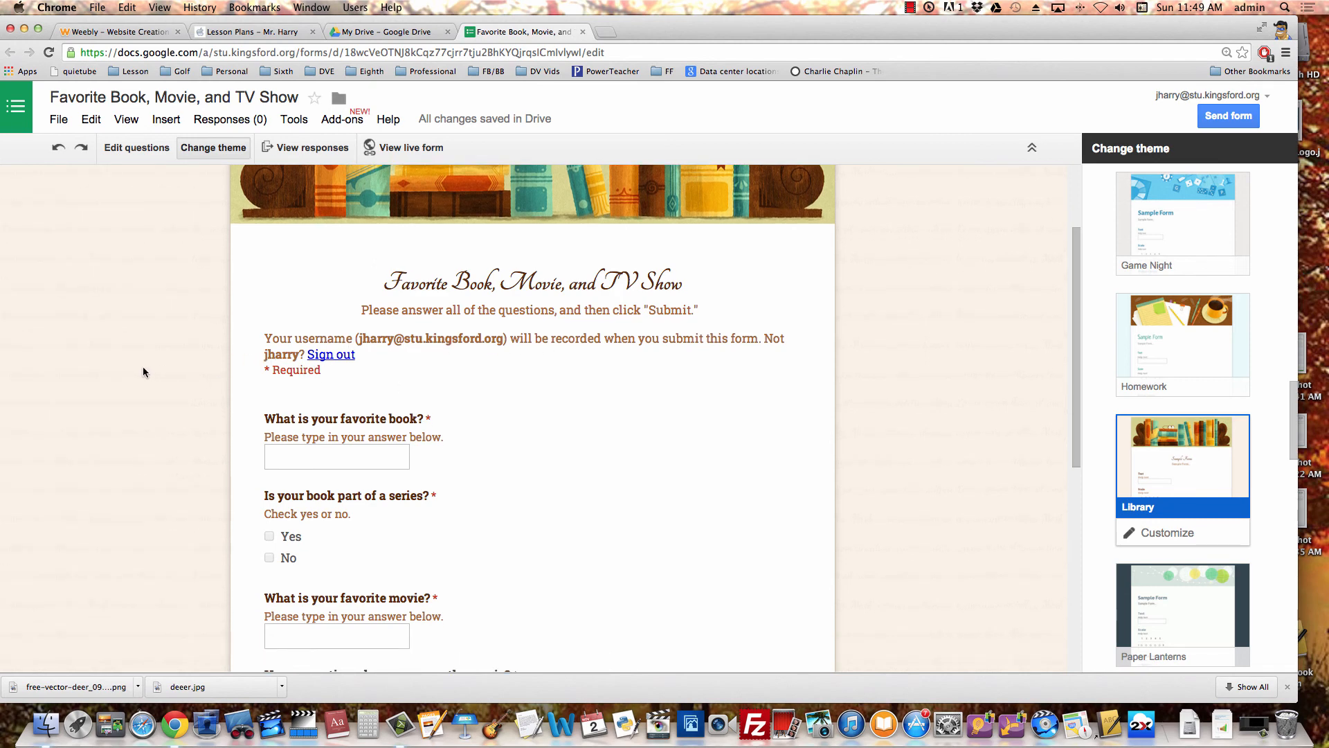
scroll(144, 372, "down", 5)
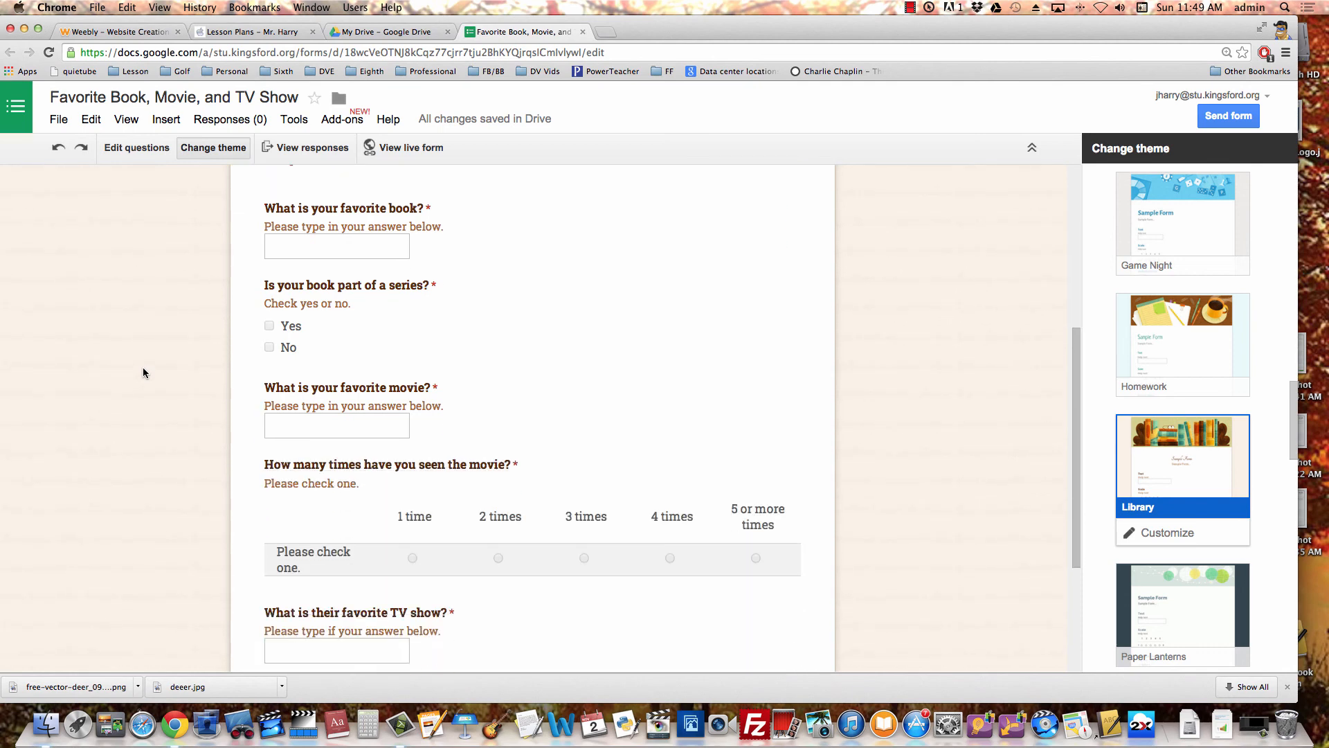
scroll(144, 373, "up", 2)
scroll(143, 373, "down", 2)
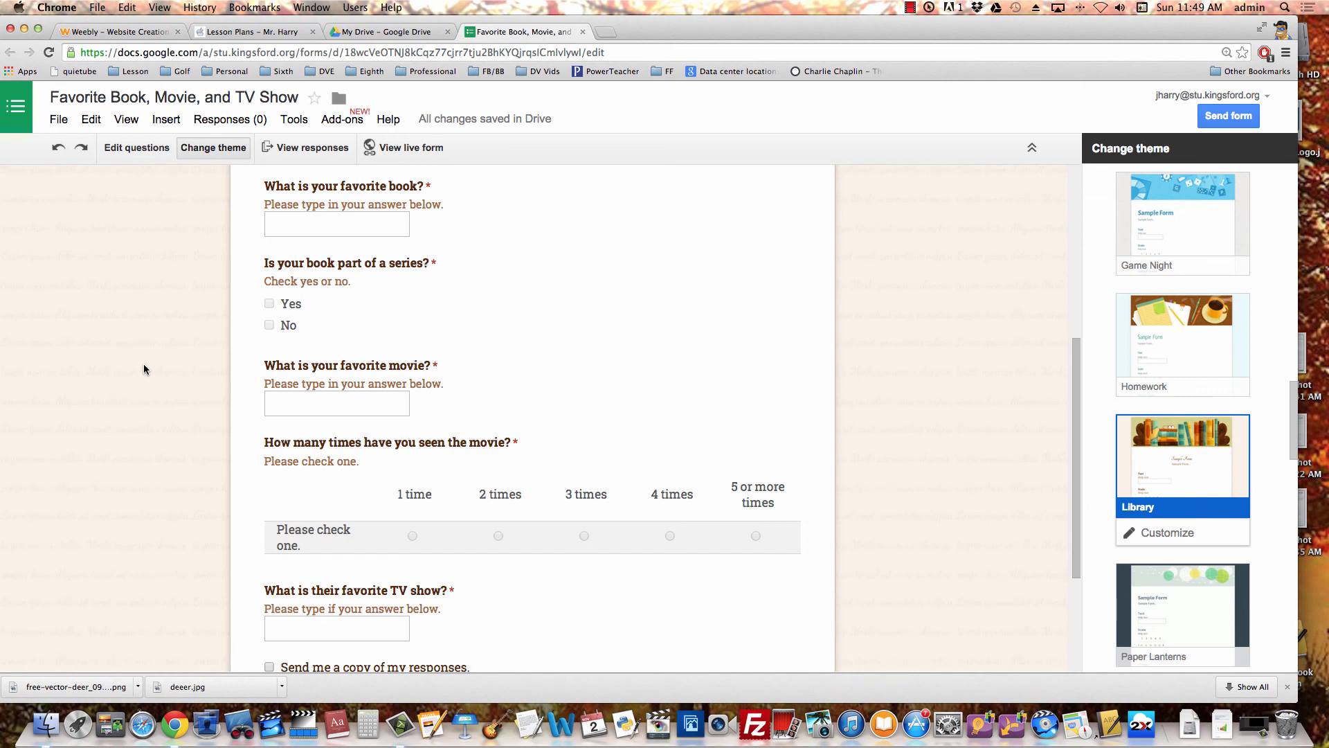
scroll(143, 364, "down", 2)
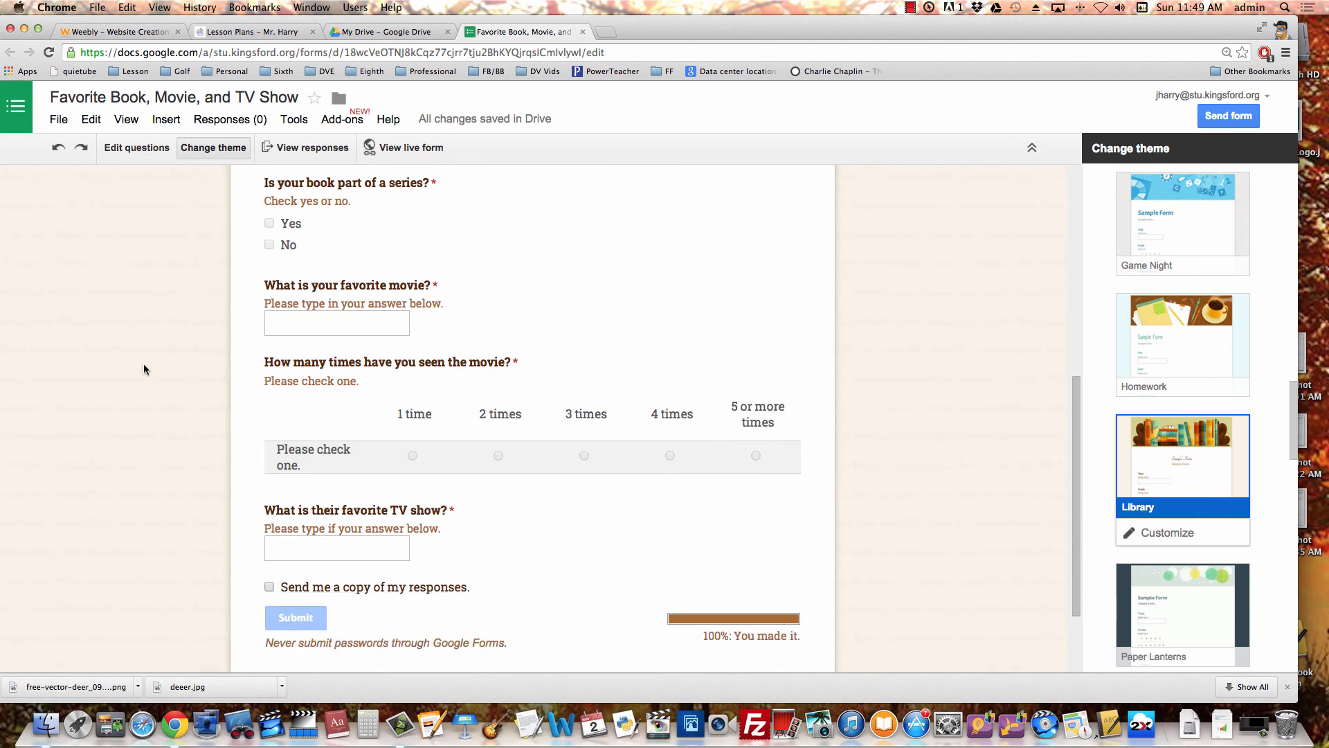
scroll(143, 363, "up", 8)
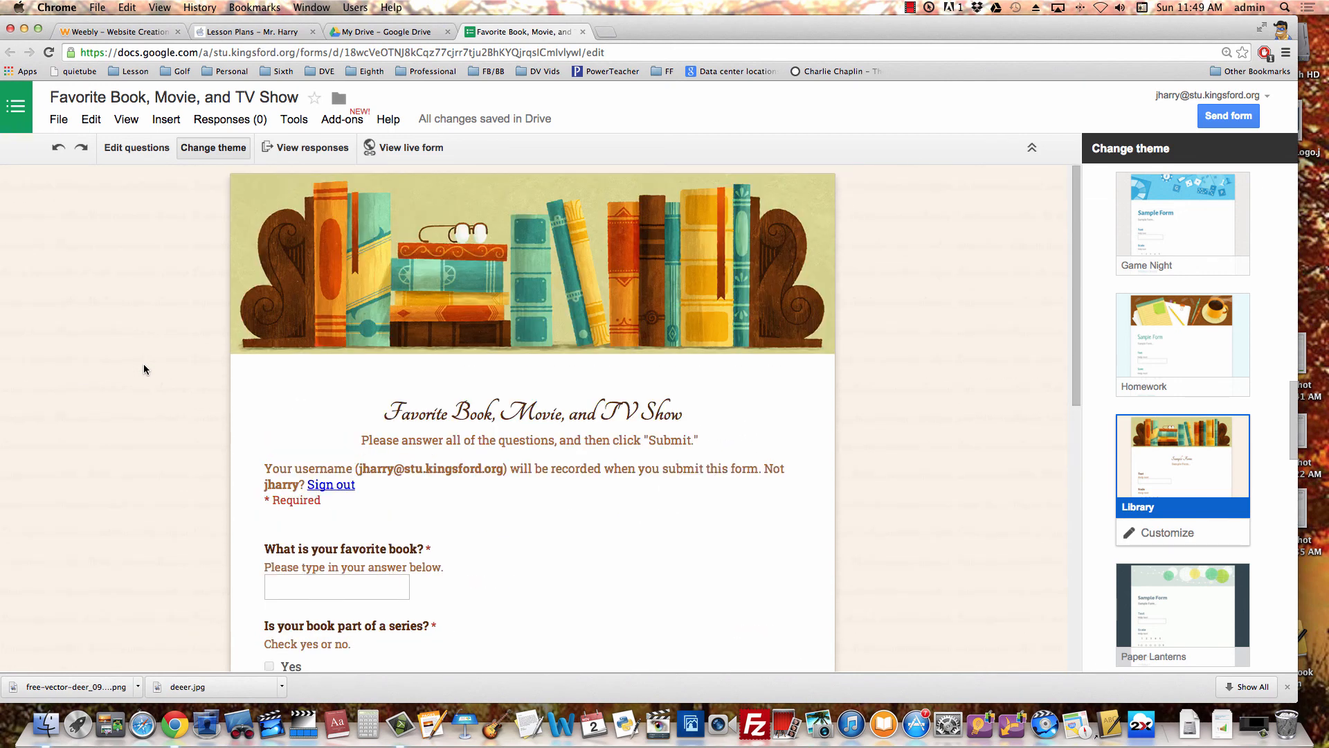
- Open the live form and examine its header, instructions, questions and answer fields as a respondent sees them
left_click(419, 147)
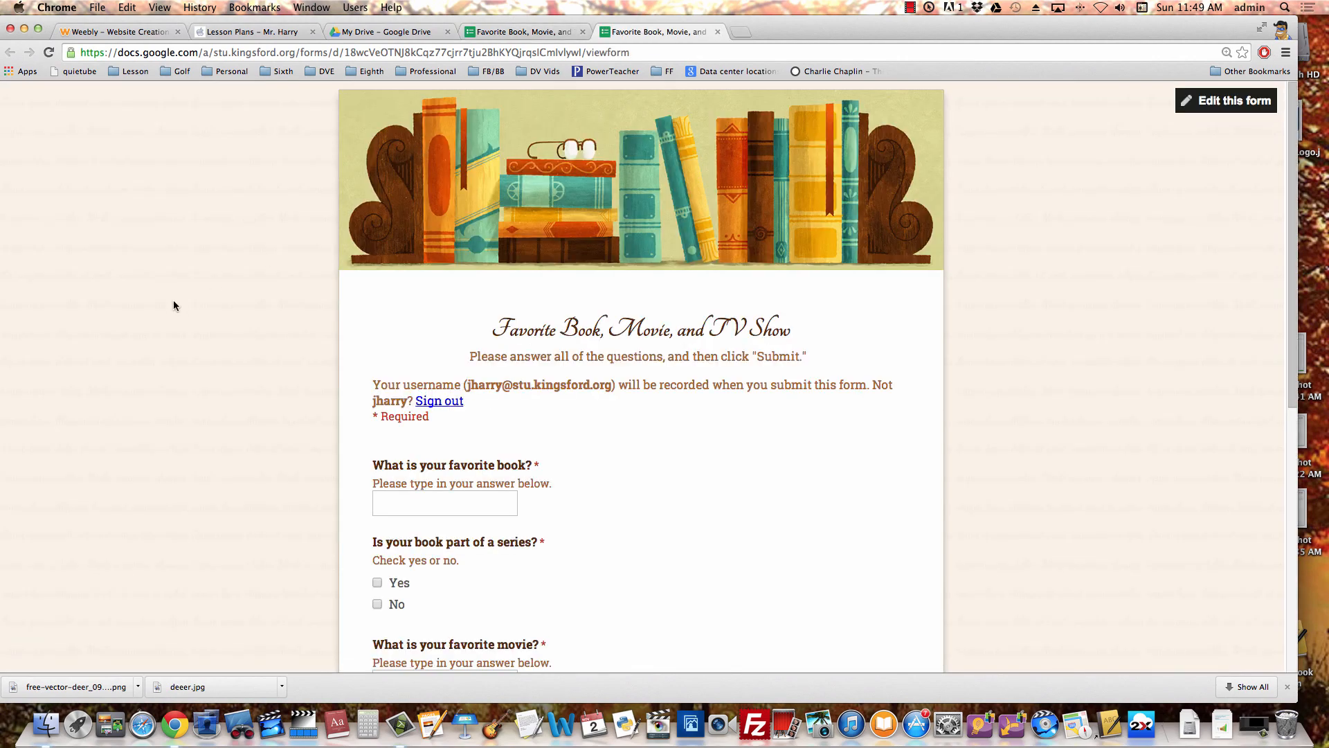
scroll(174, 305, "down", 1)
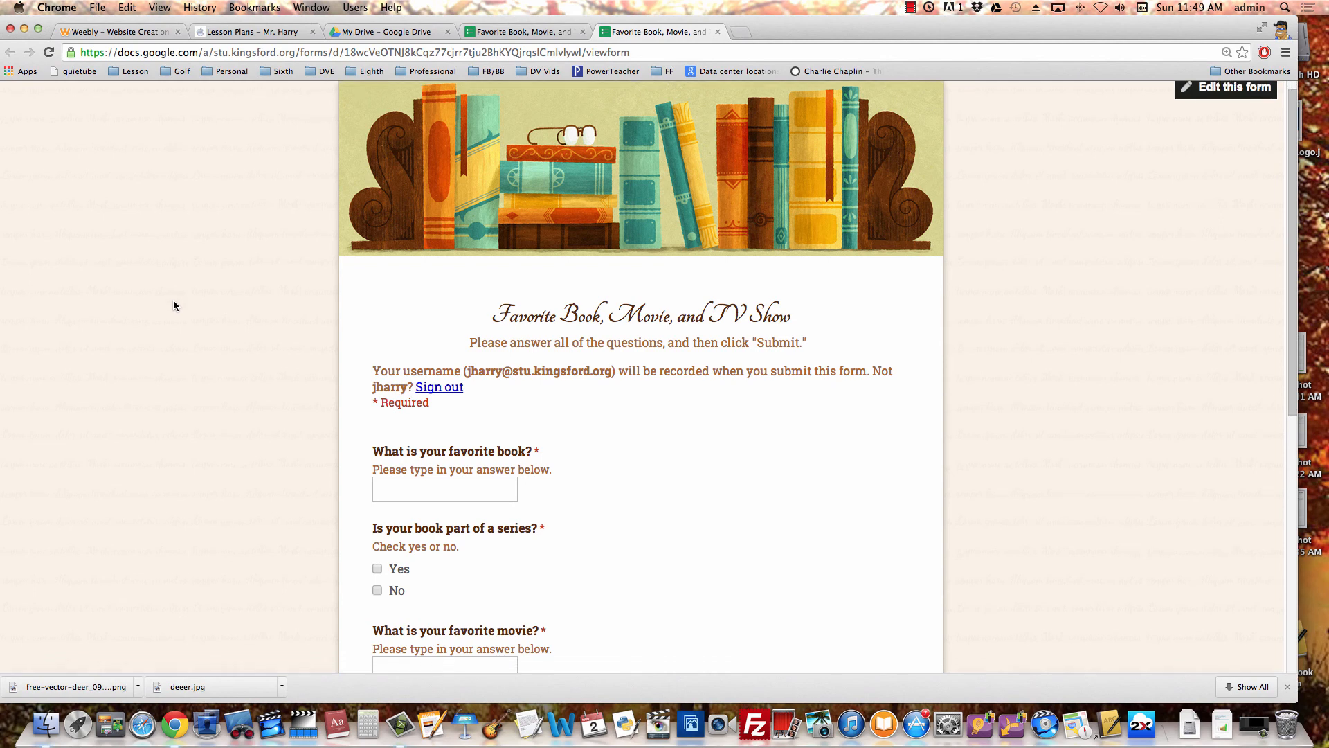
scroll(173, 306, "down", 5)
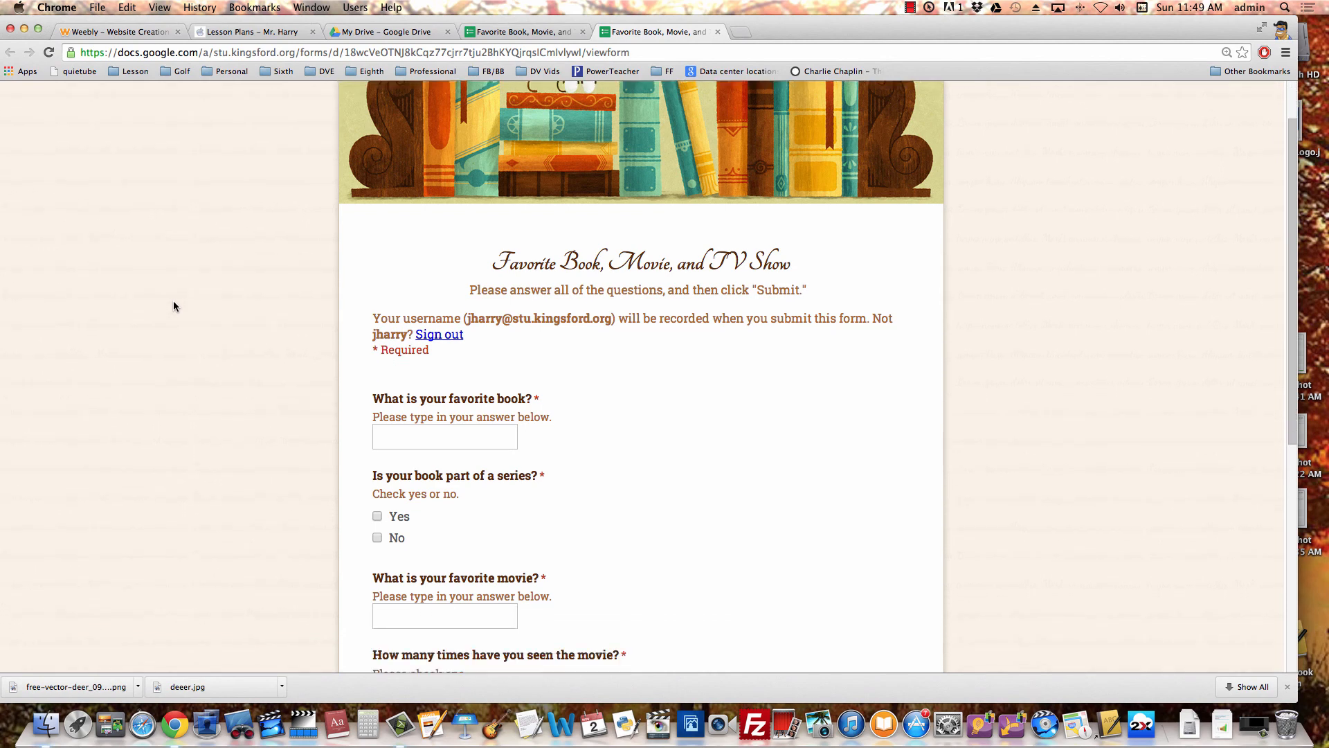
scroll(173, 307, "down", 1)
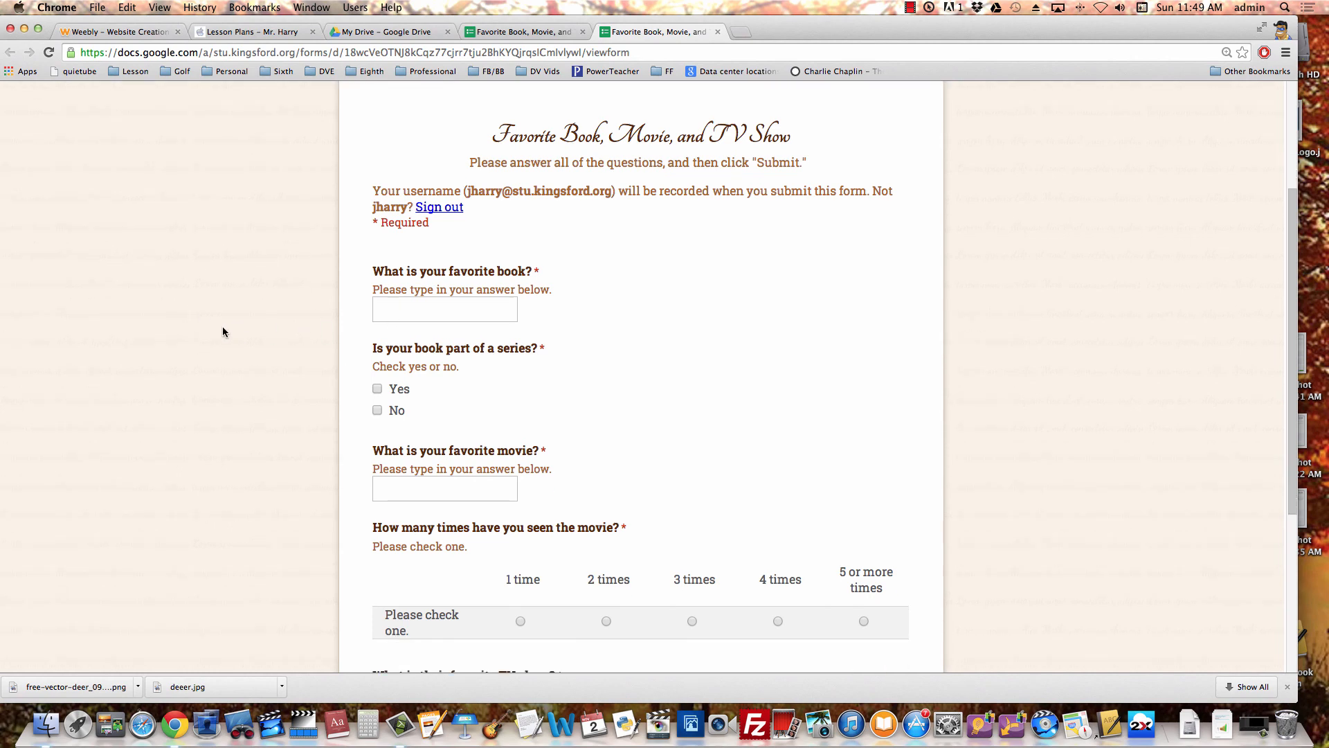
scroll(223, 327, "down", 8)
scroll(222, 327, "up", 11)
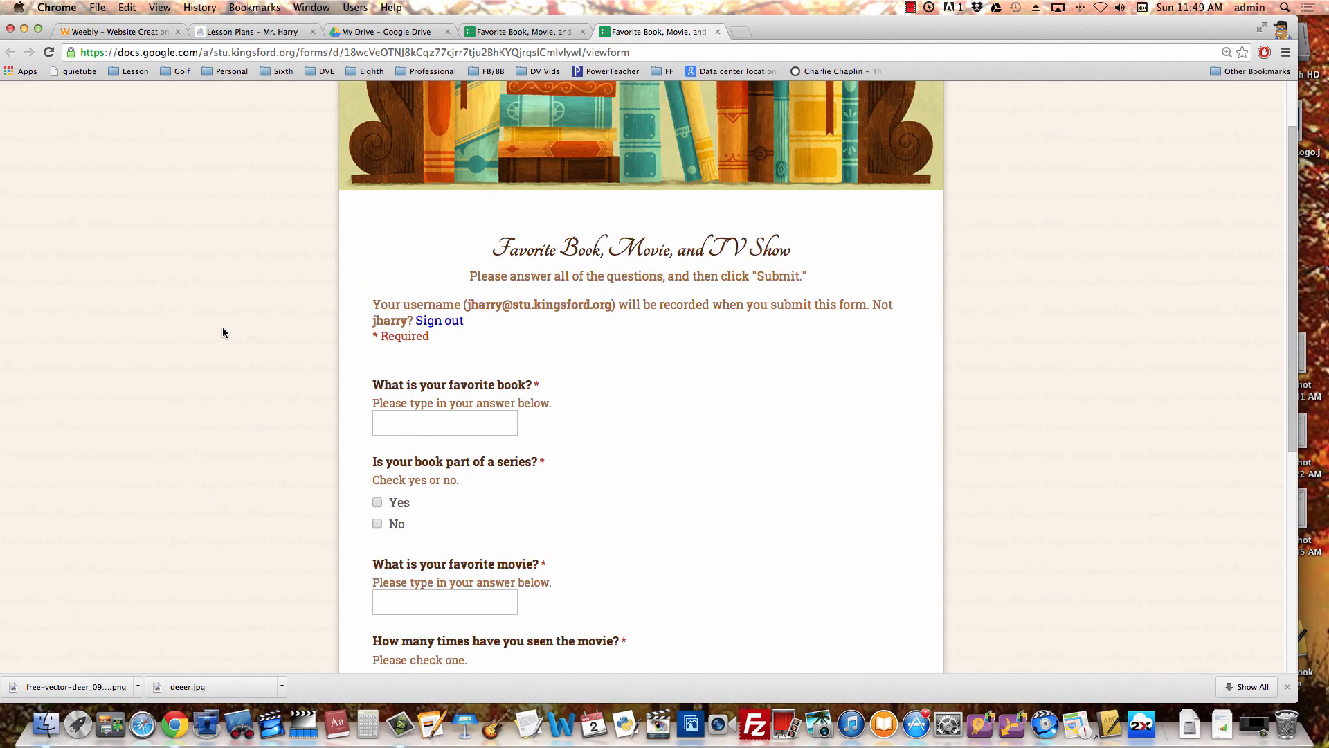
scroll(222, 332, "down", 2)
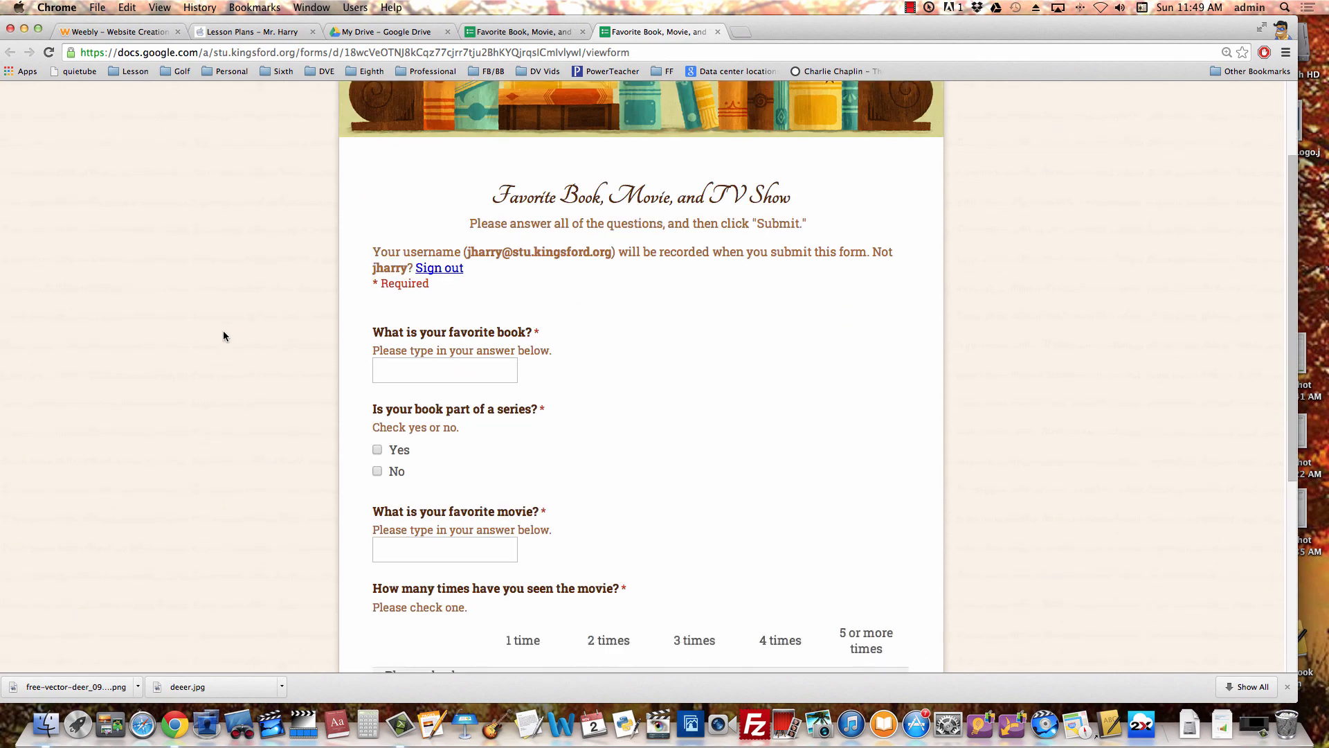
left_click(405, 367)
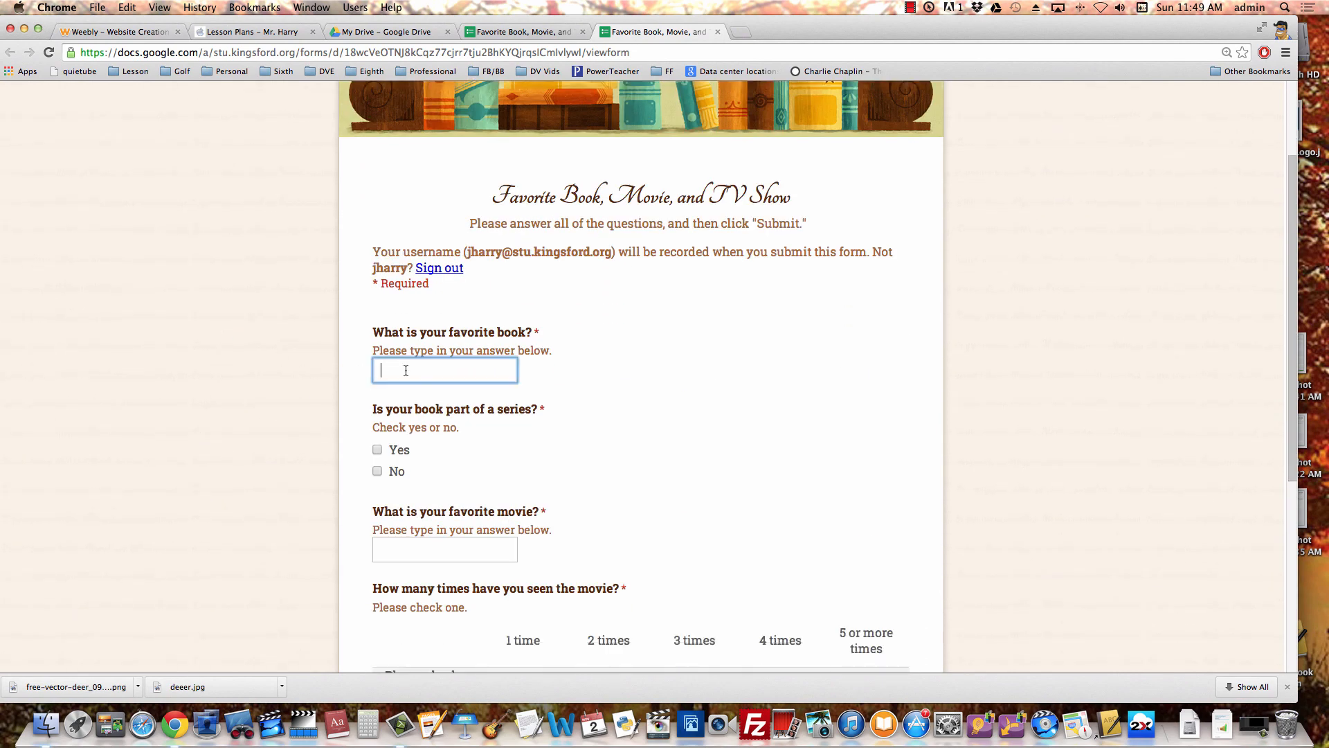
scroll(212, 331, "down", 10)
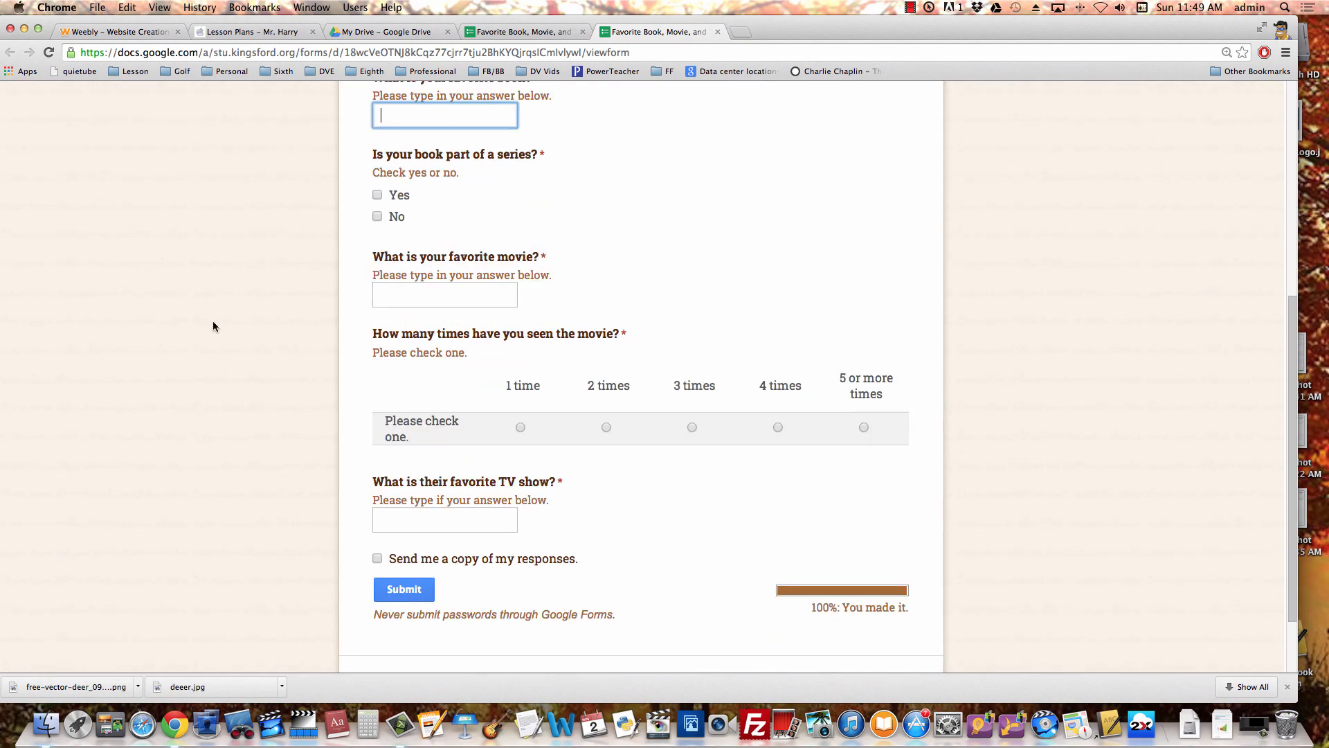
scroll(213, 321, "up", 10)
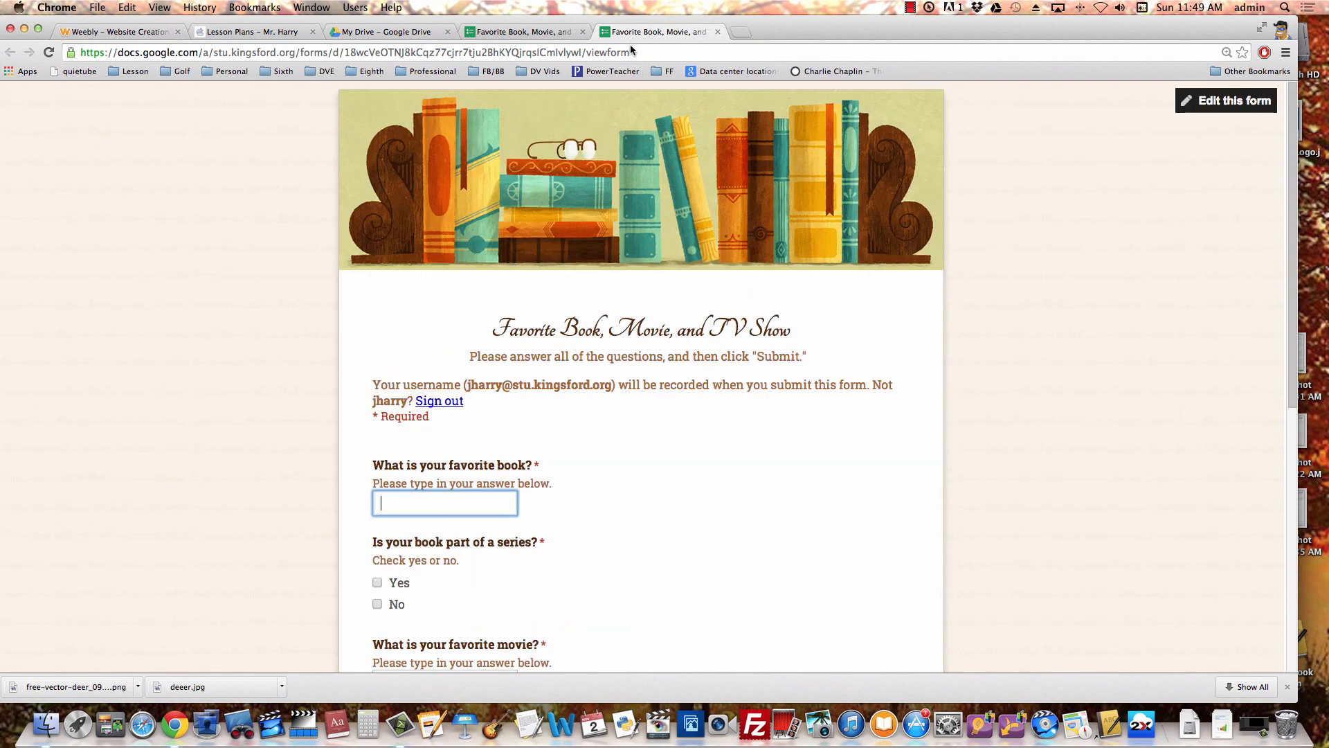
left_click(511, 34)
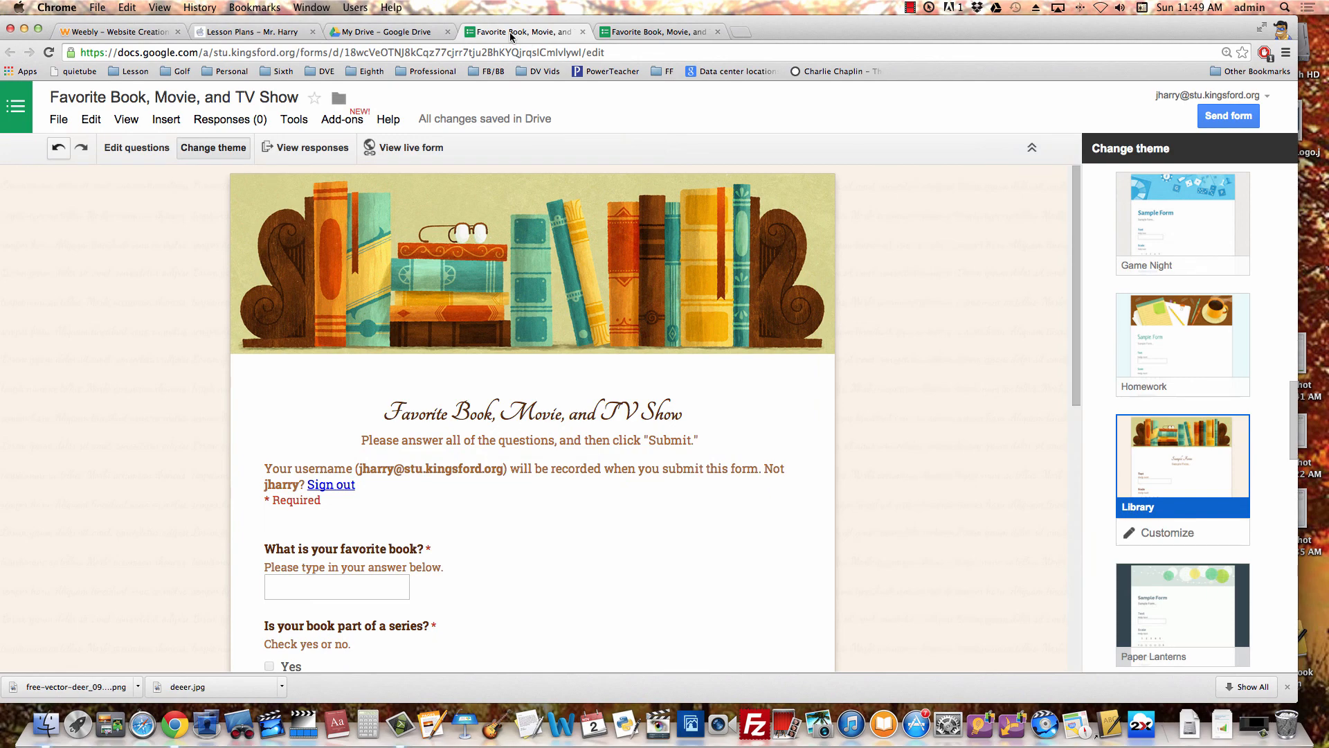
left_click(384, 31)
left_click(524, 31)
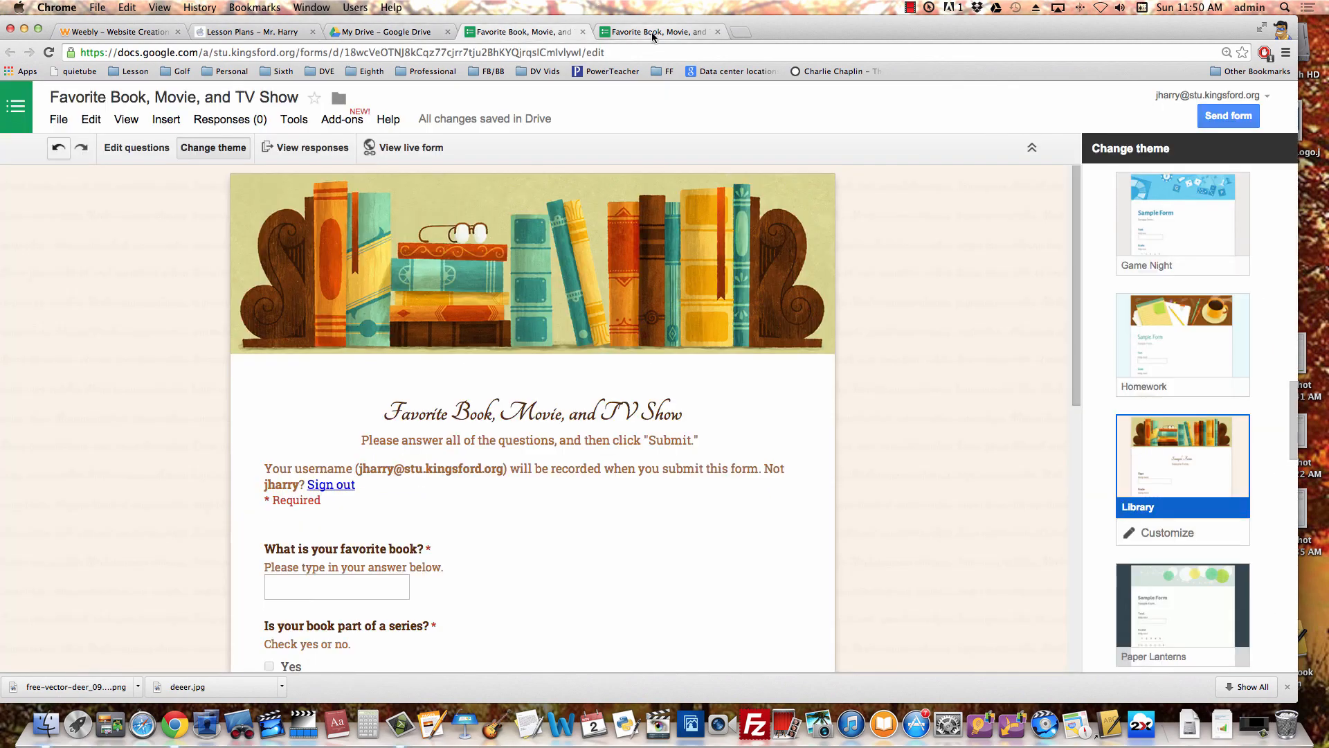
- Return to the live form and check every question's wording, help text, answer options and required marking
left_click(657, 32)
scroll(299, 305, "down", 5)
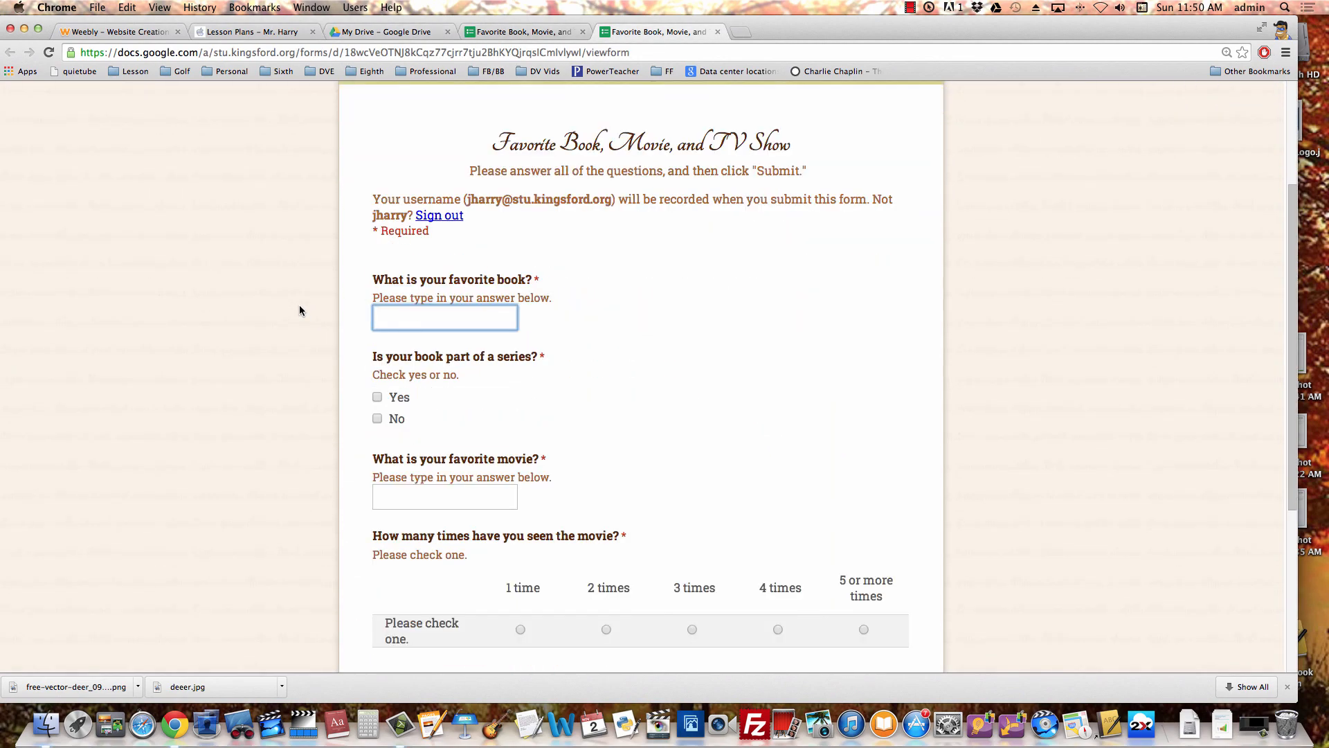
scroll(299, 311, "up", 5)
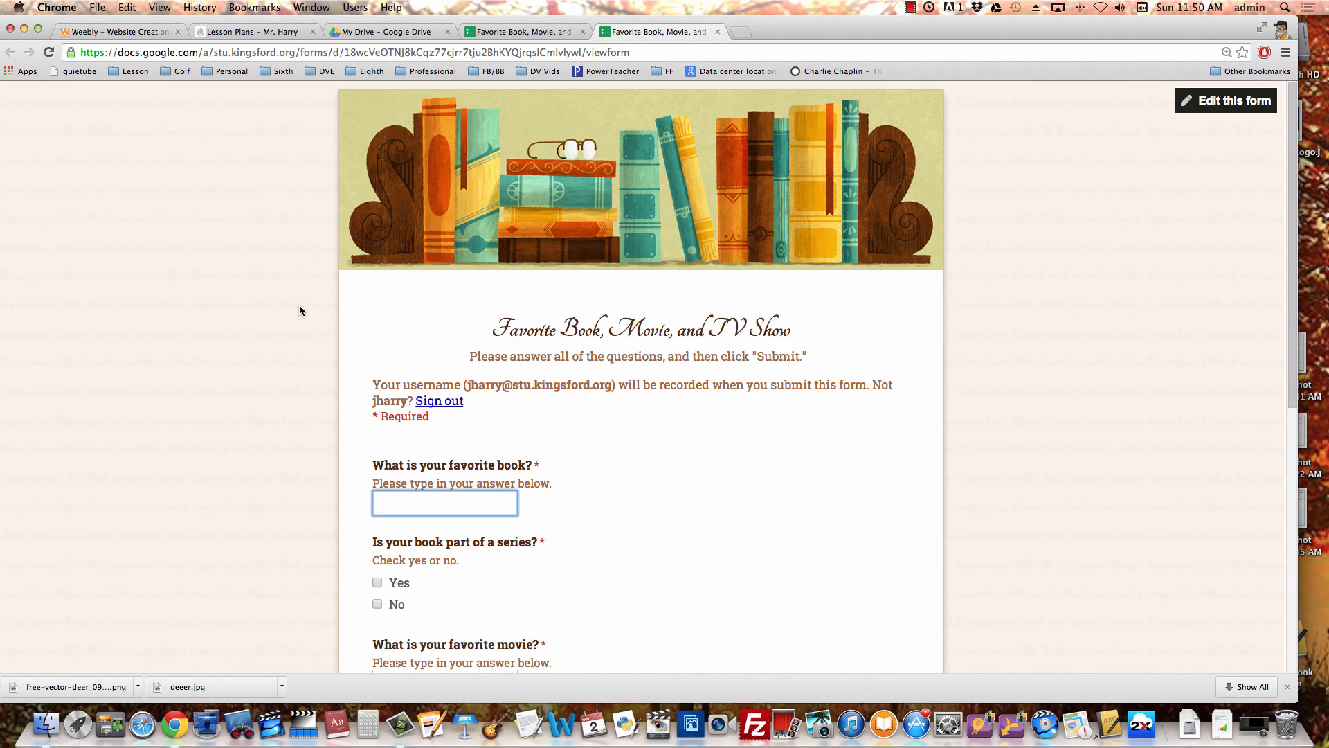
scroll(299, 307, "down", 8)
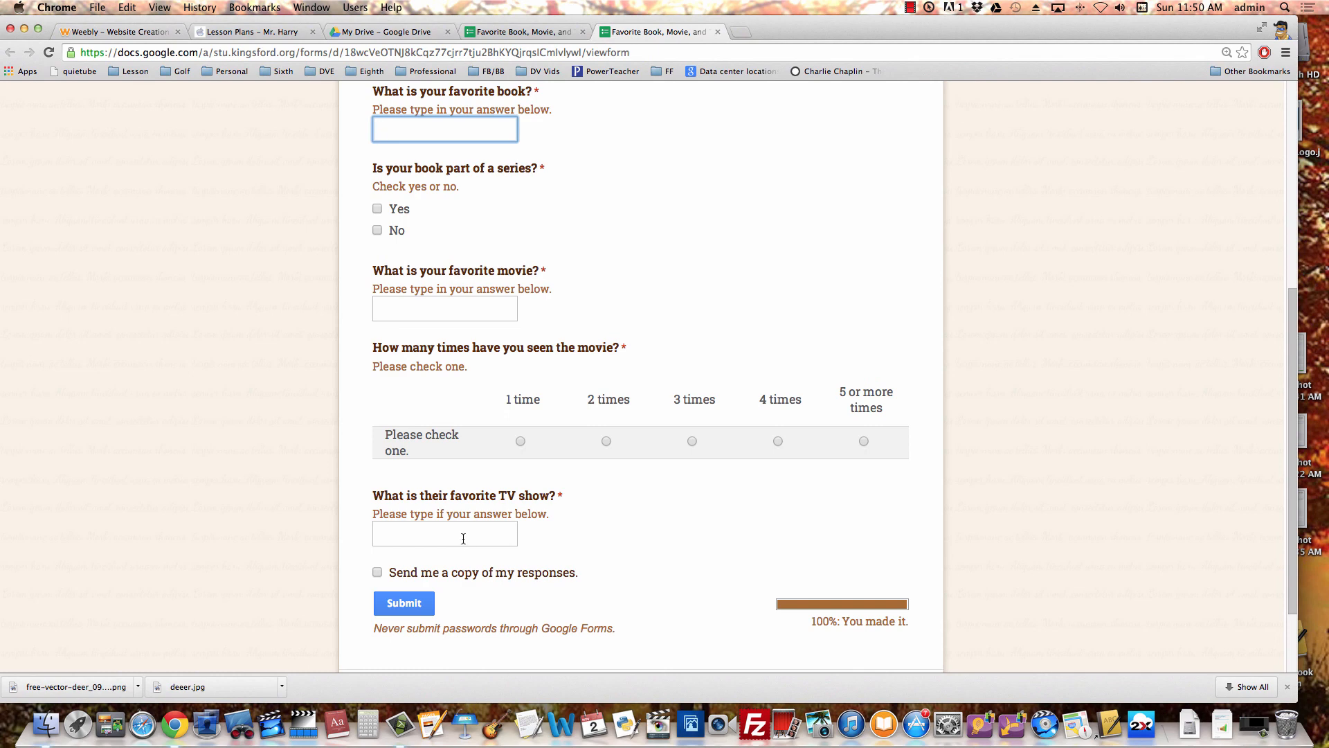
scroll(454, 520, "up", 5)
scroll(455, 526, "down", 3)
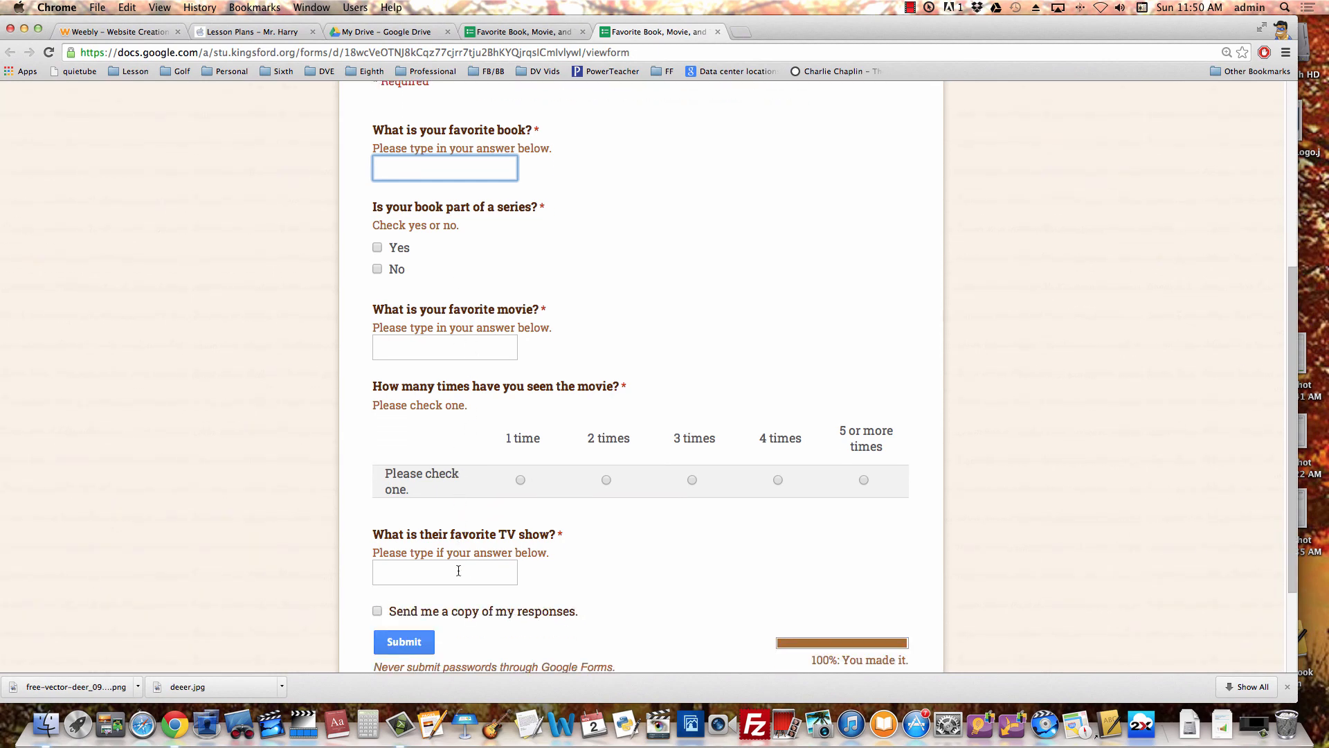
scroll(364, 506, "up", 1)
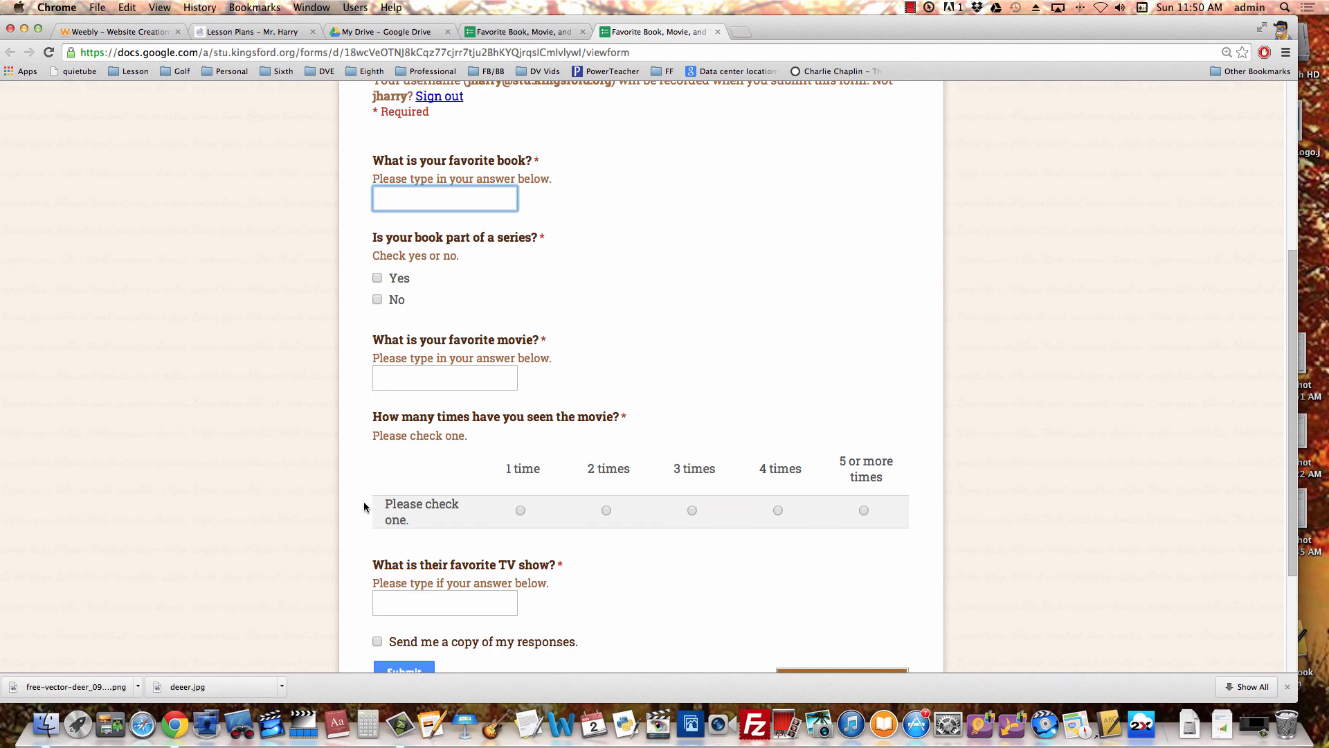
scroll(364, 506, "down", 4)
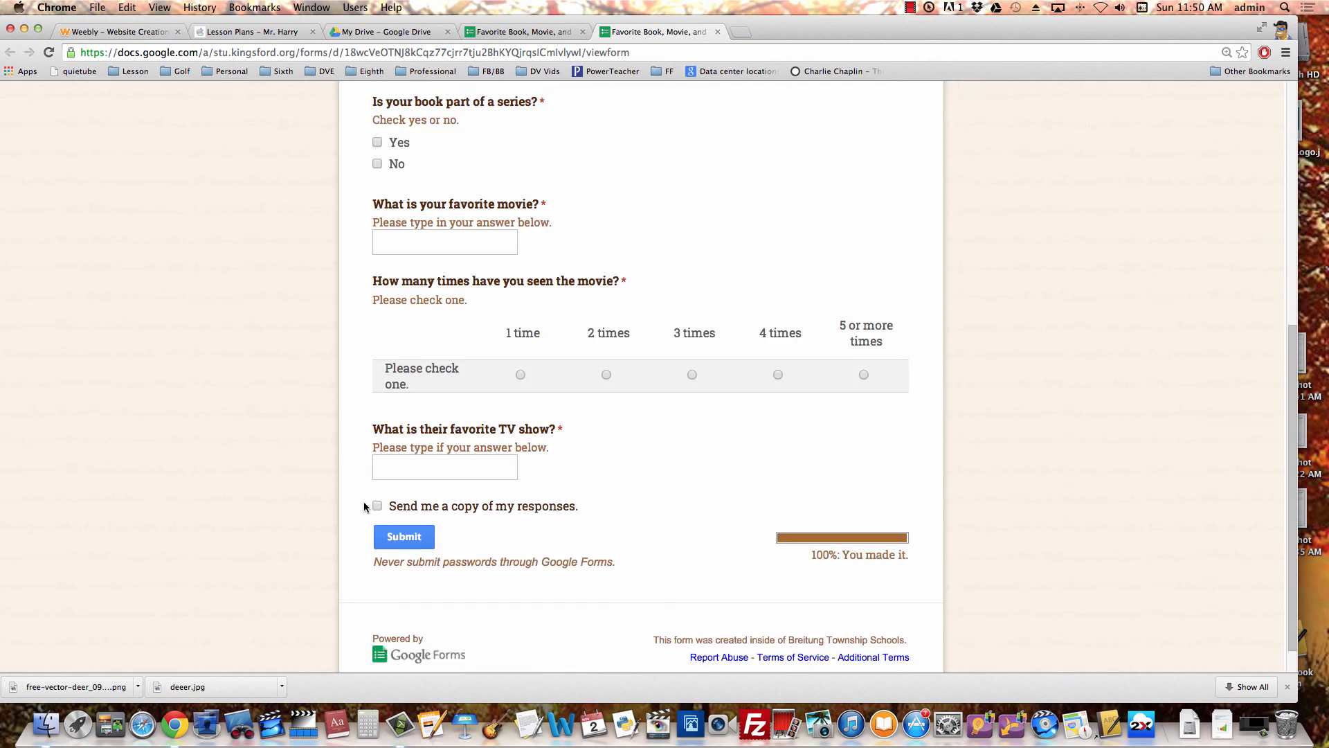
scroll(363, 506, "up", 3)
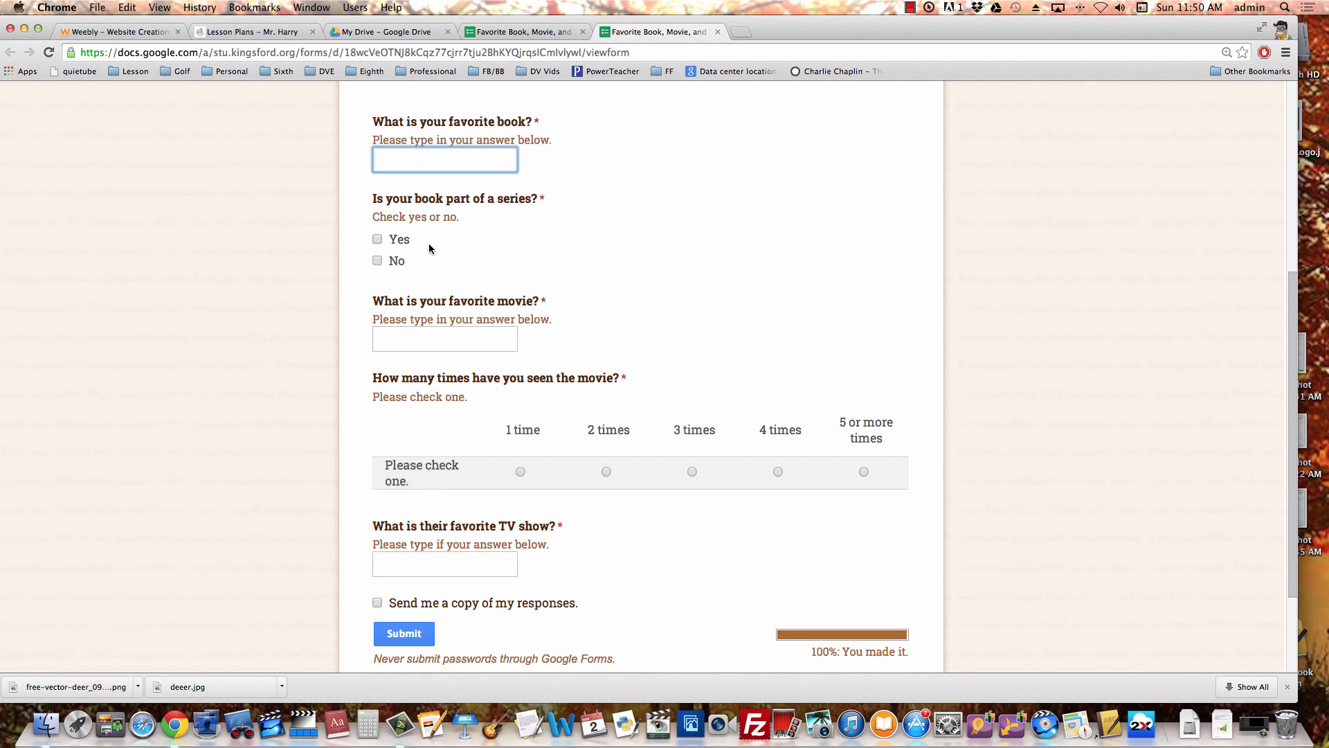
scroll(399, 480, "down", 1)
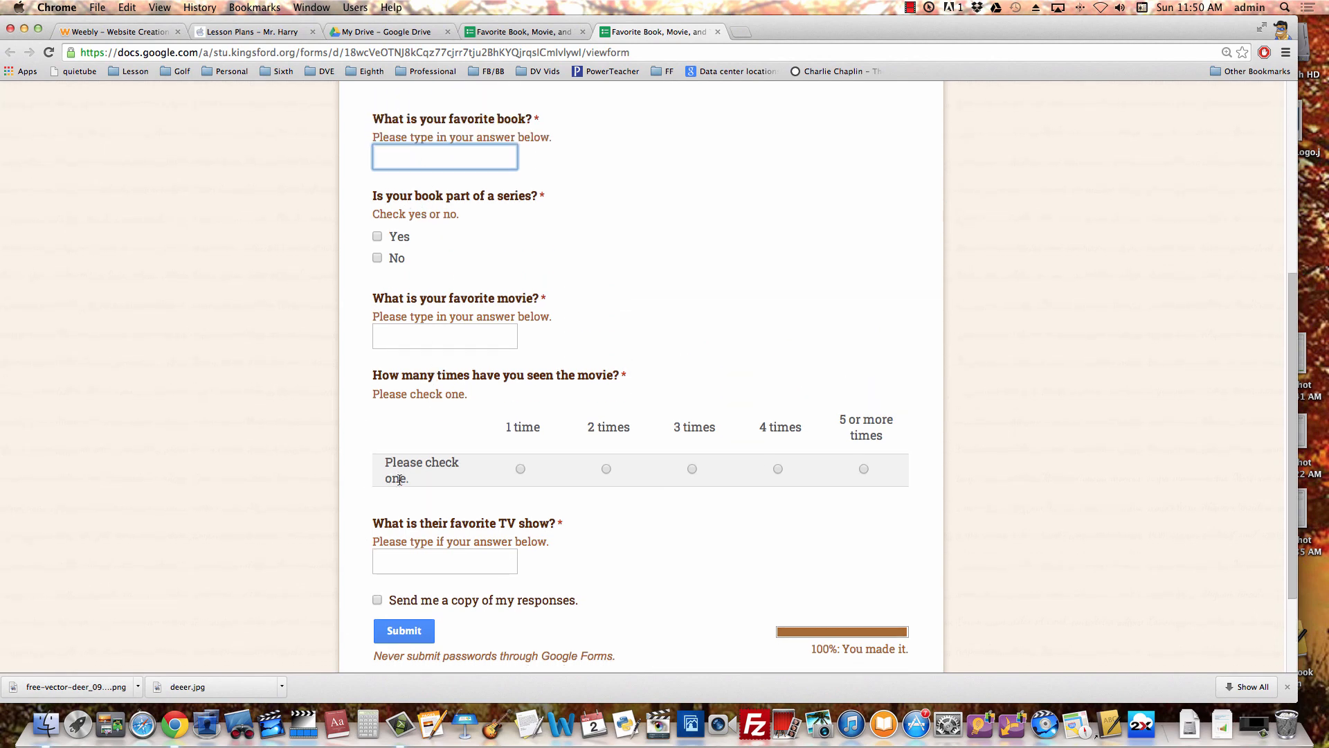
scroll(400, 480, "up", 10)
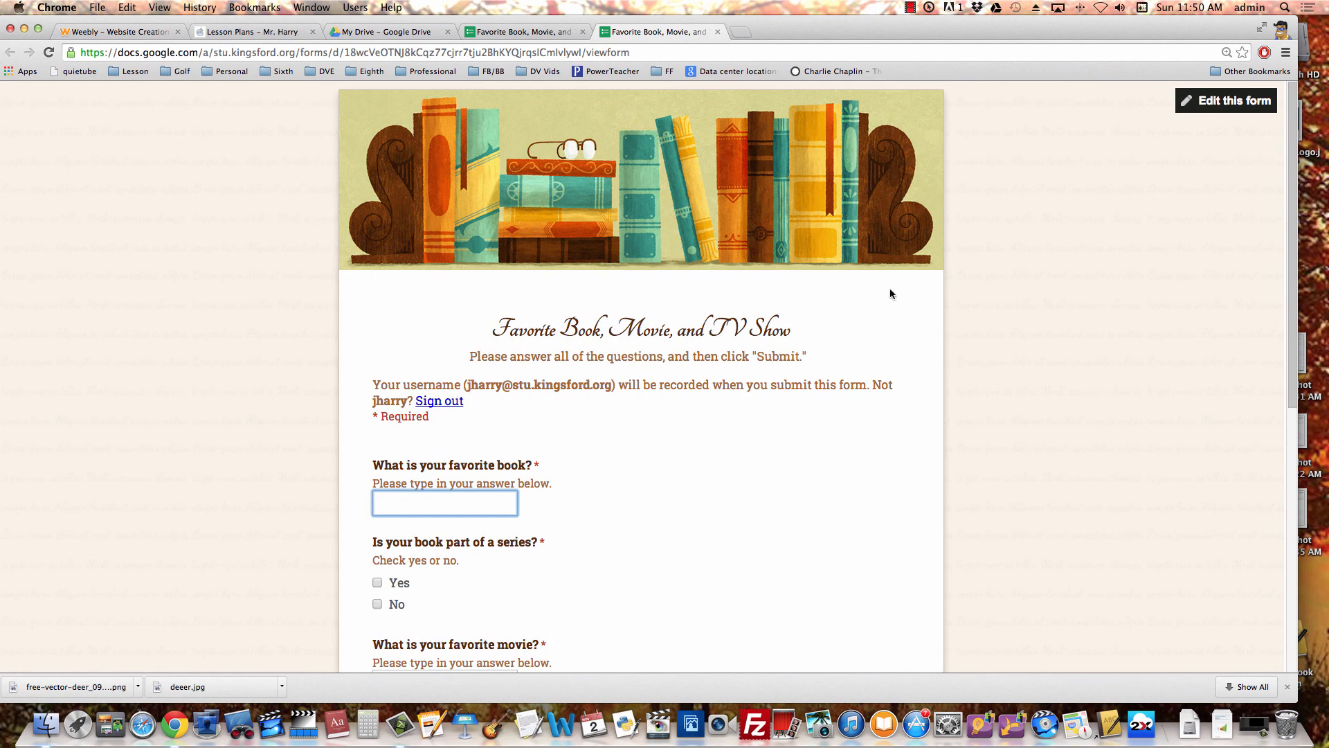